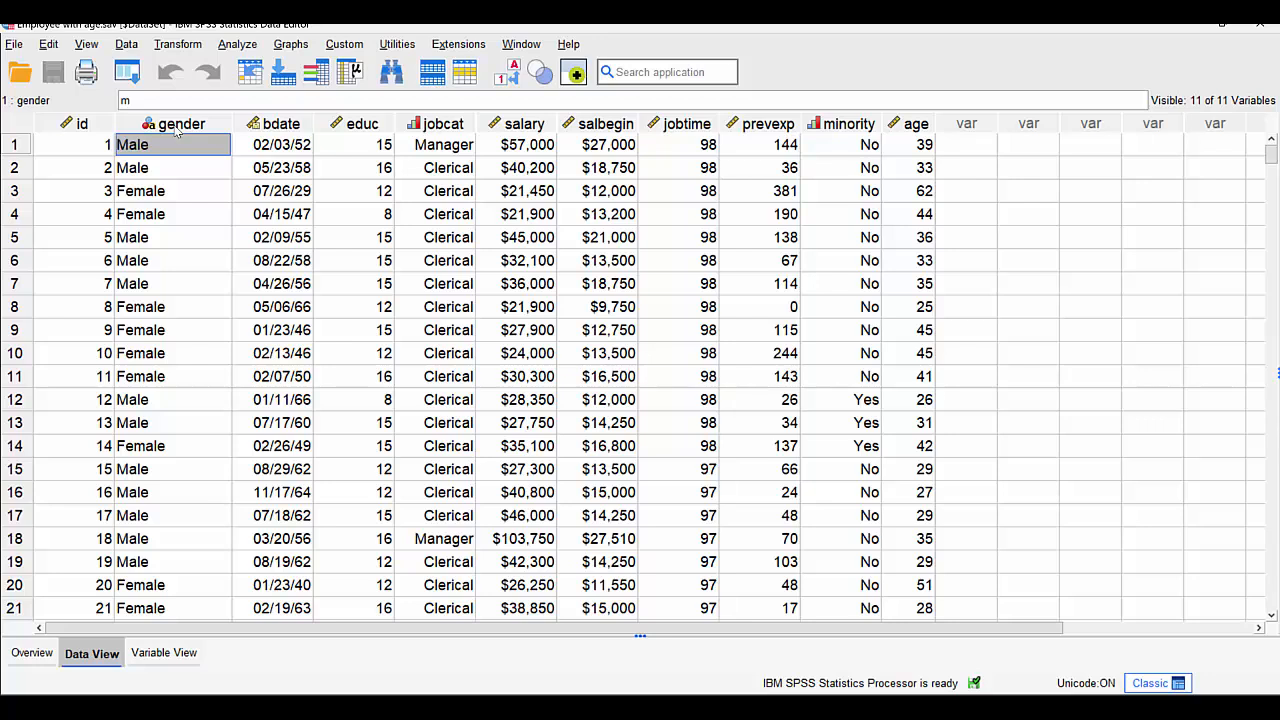
- Run descriptive statistics on the gender variable to view its frequency table, then return to the dataset
{"action": "right_click", "coordinate": [175, 118]}
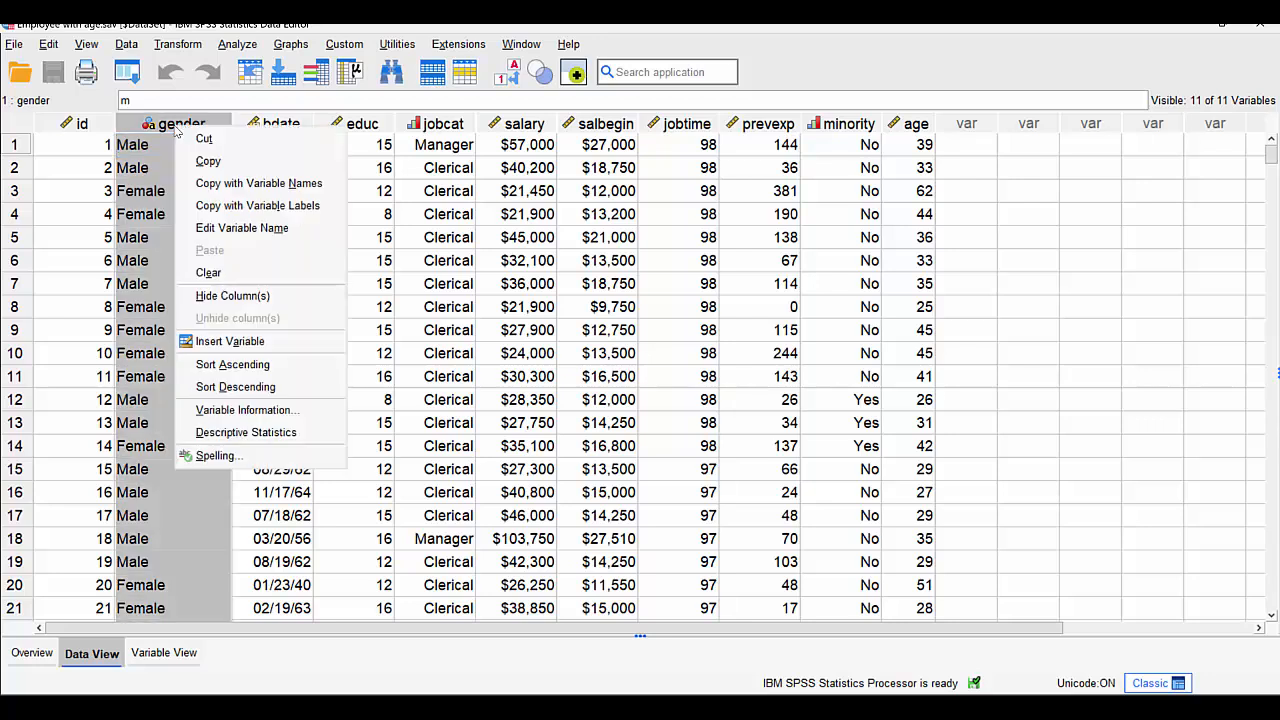
{"action": "left_click", "coordinate": [240, 432]}
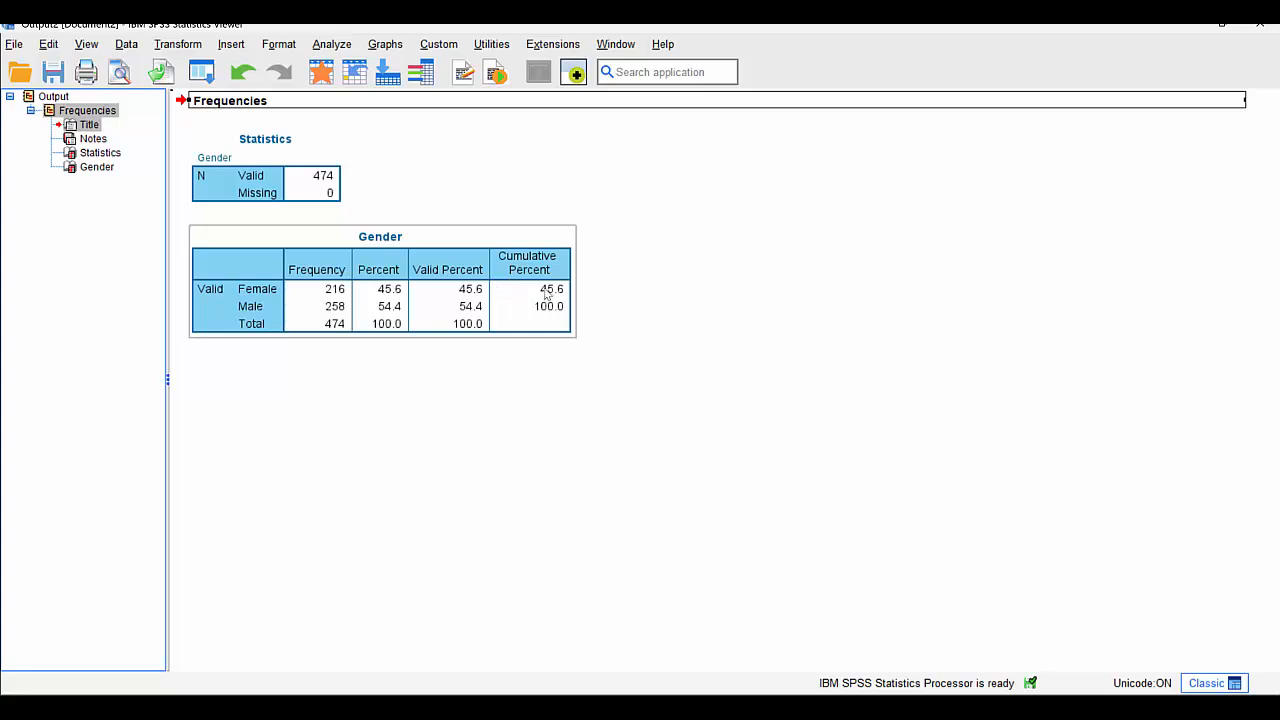
{"action": "left_click", "coordinate": [321, 74]}
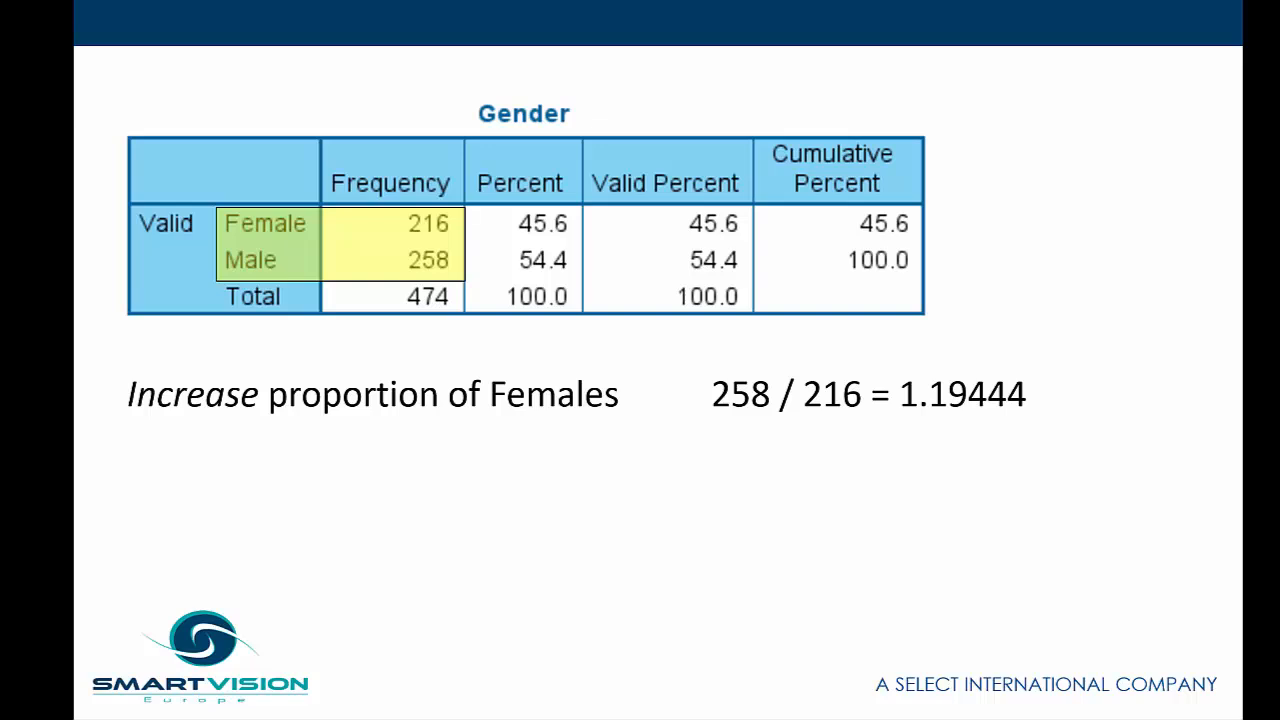
{"action": "key", "text": "Right"}
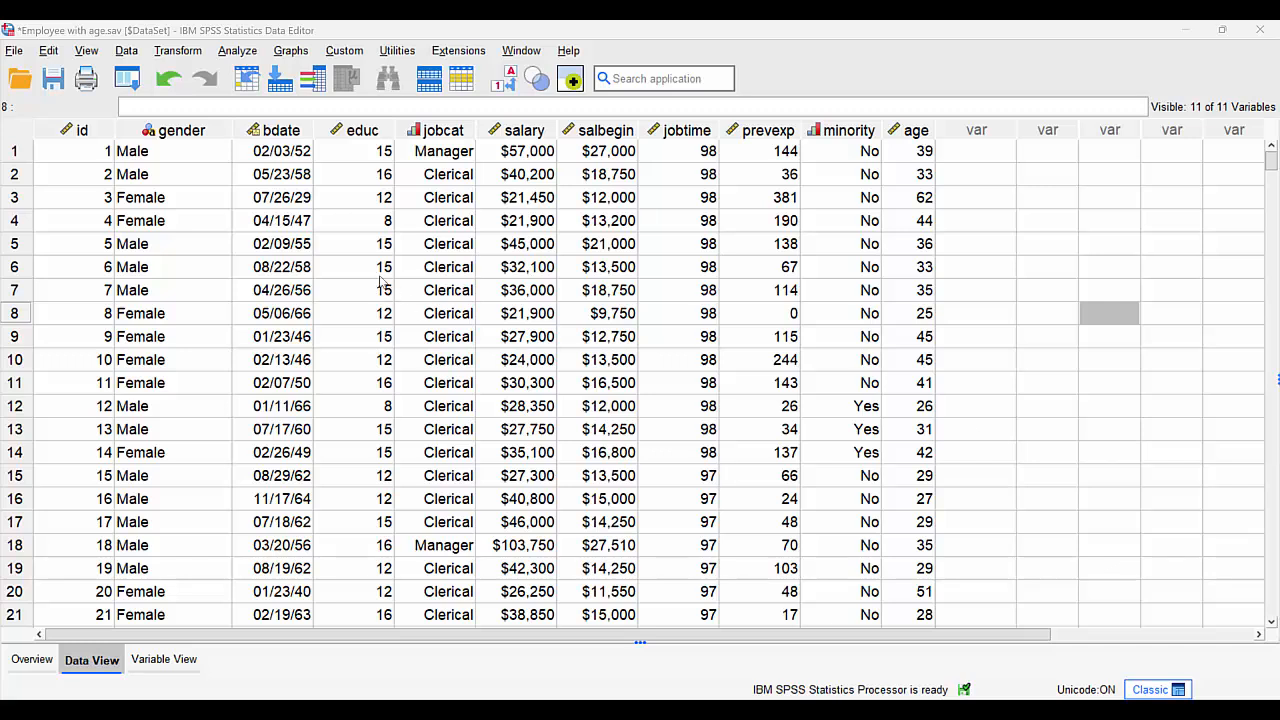
- Compute a new variable Weight1 with the value 1 for all cases and return to the dataset
{"action": "left_click", "coordinate": [167, 54]}
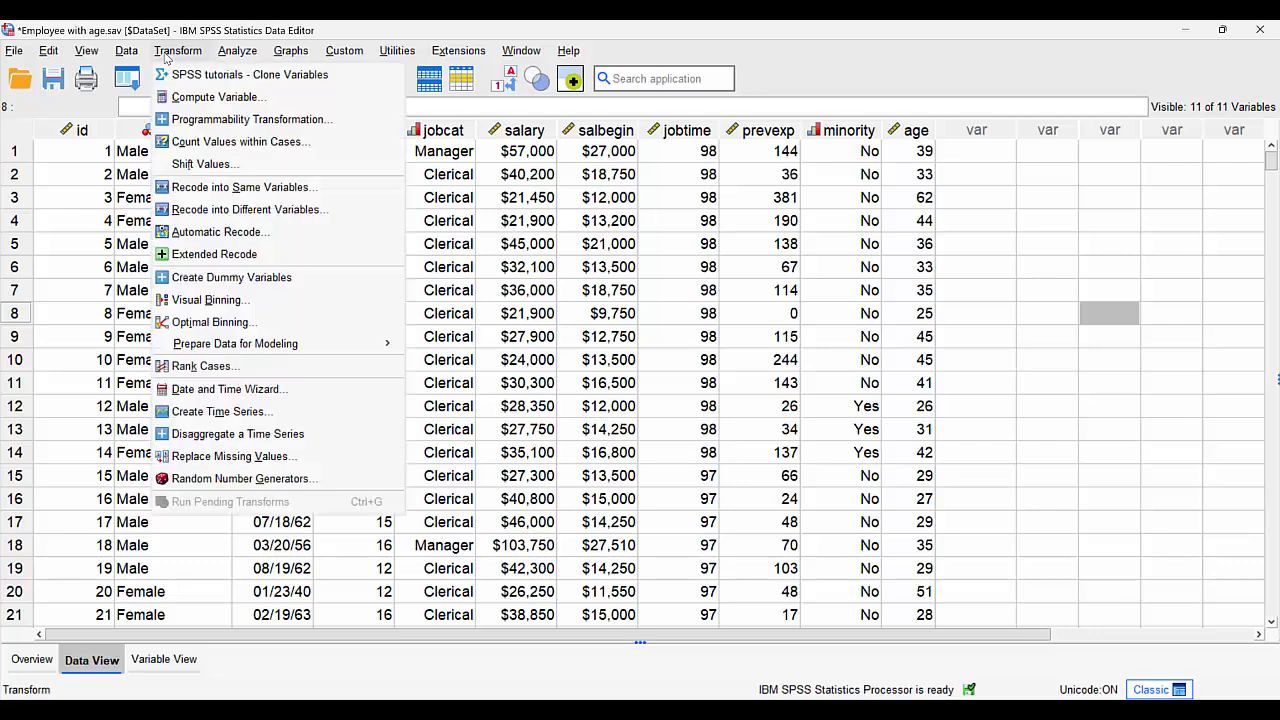
{"action": "left_click", "coordinate": [191, 99]}
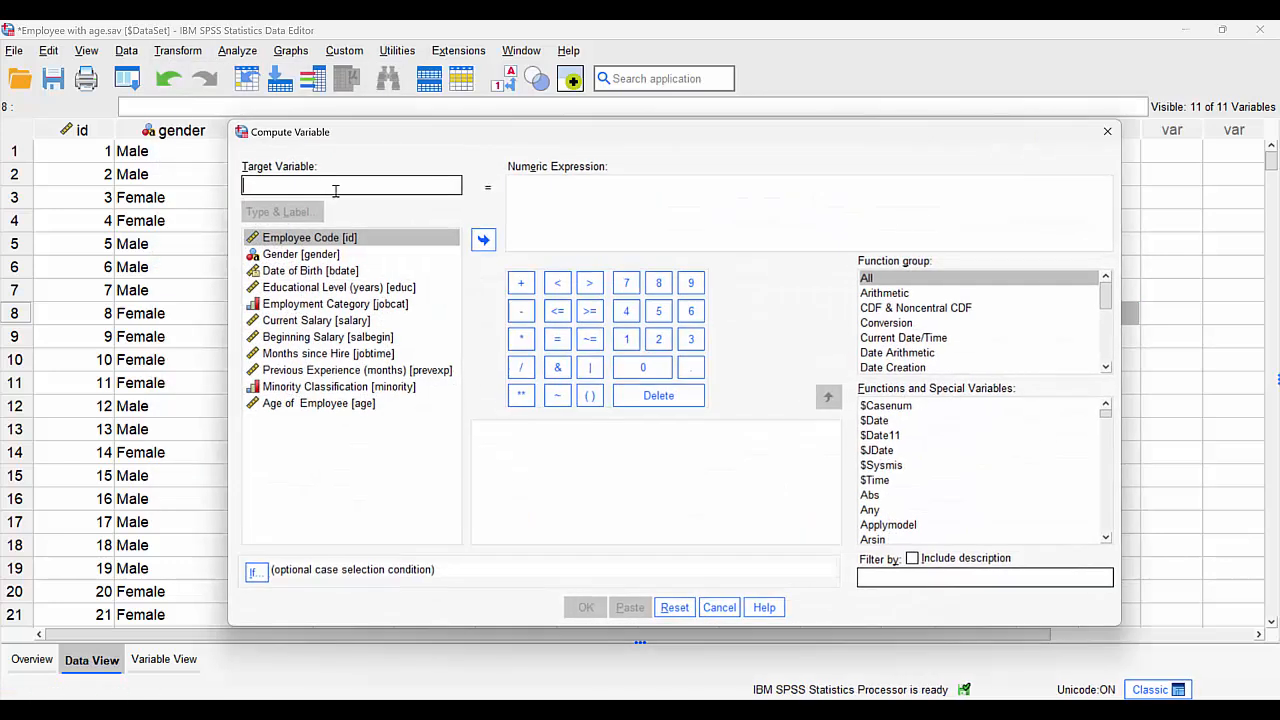
{"action": "type", "text": "Wei"}
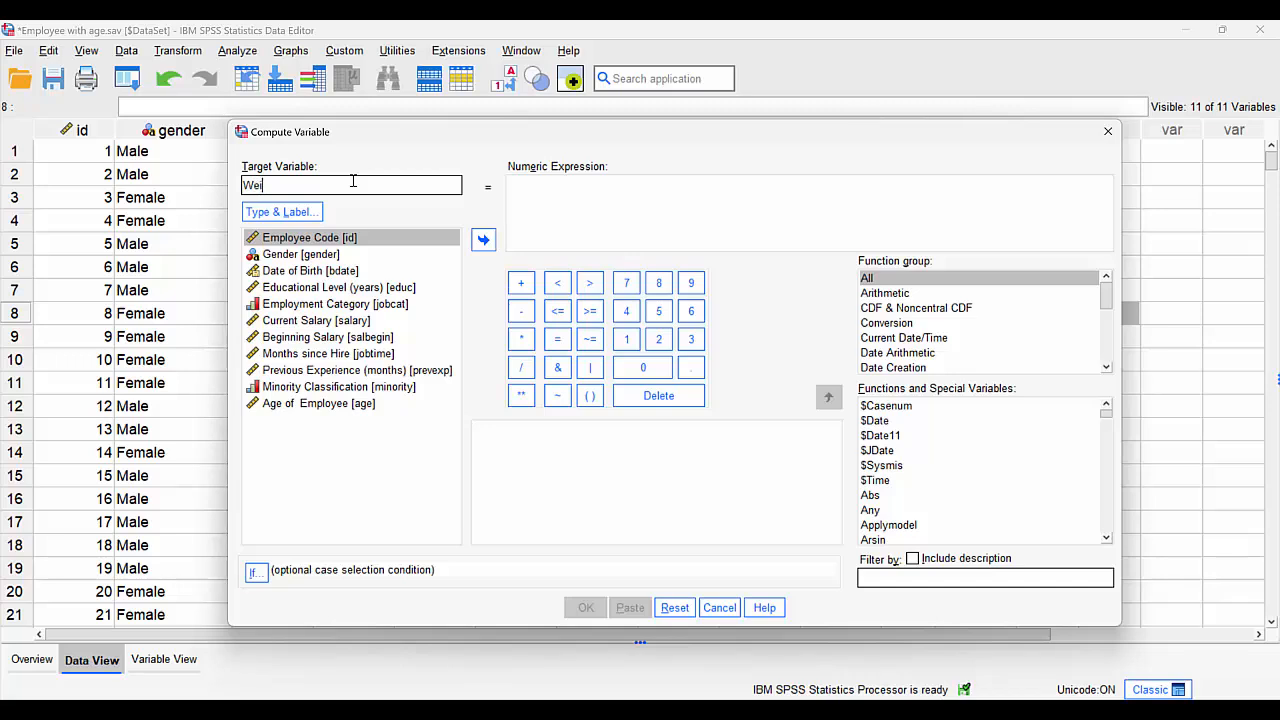
{"action": "type", "text": "ght1"}
{"action": "left_click", "coordinate": [528, 197]}
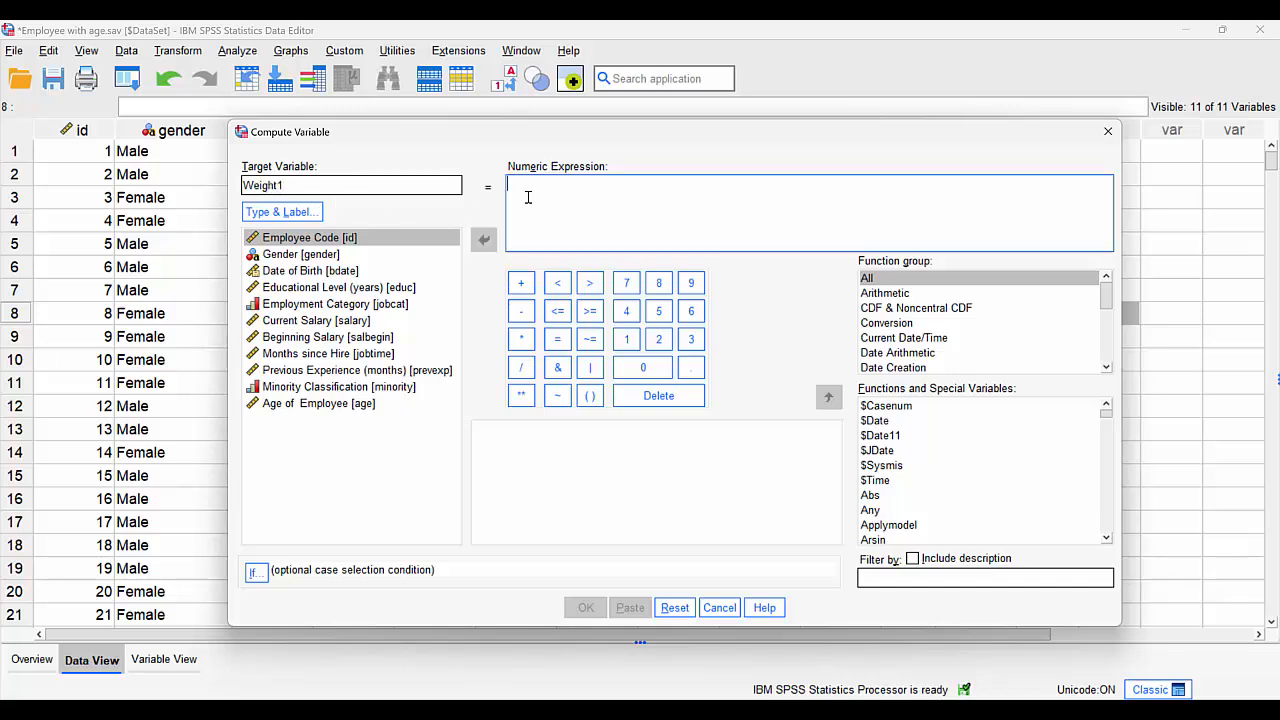
{"action": "type", "text": "1"}
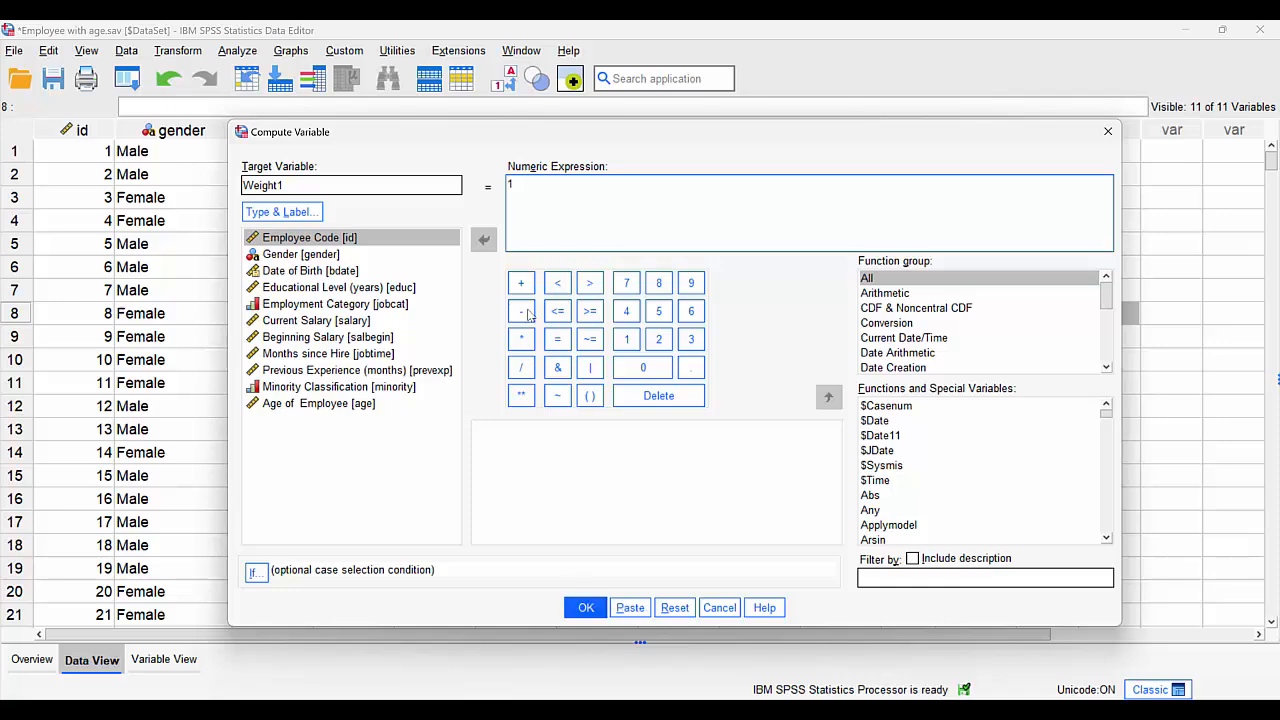
{"action": "left_click", "coordinate": [587, 608]}
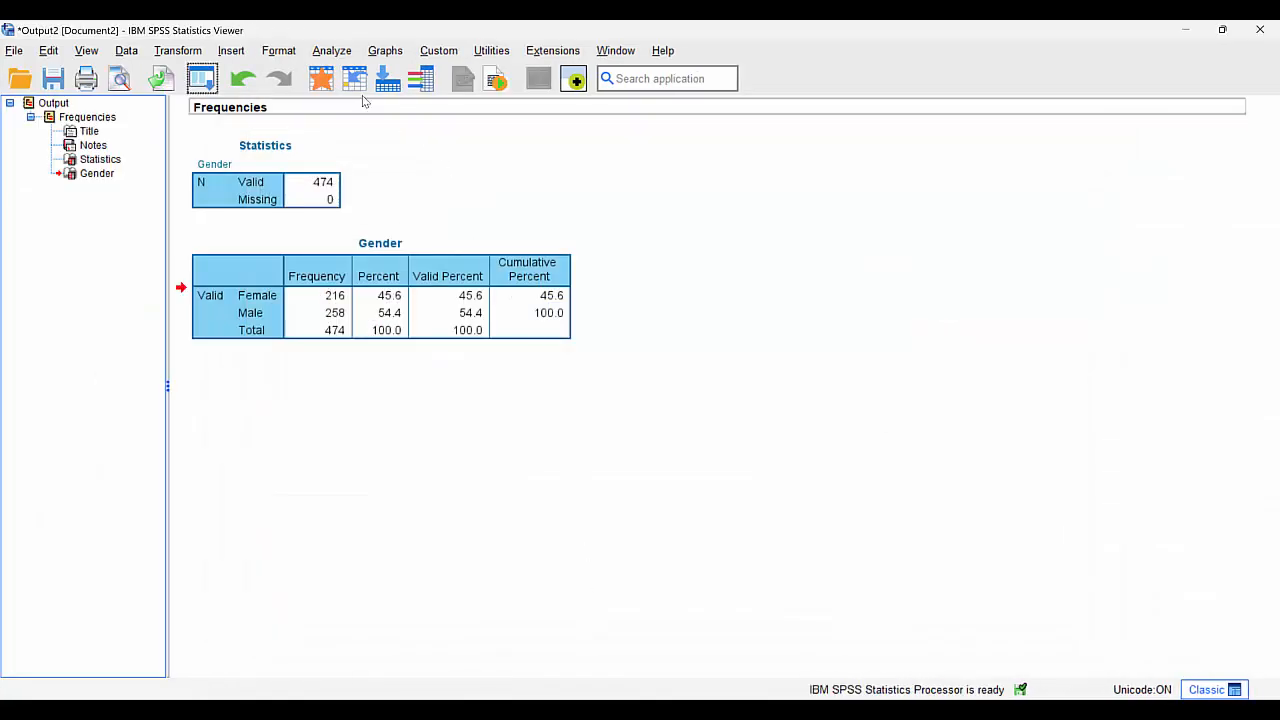
{"action": "left_click", "coordinate": [320, 78]}
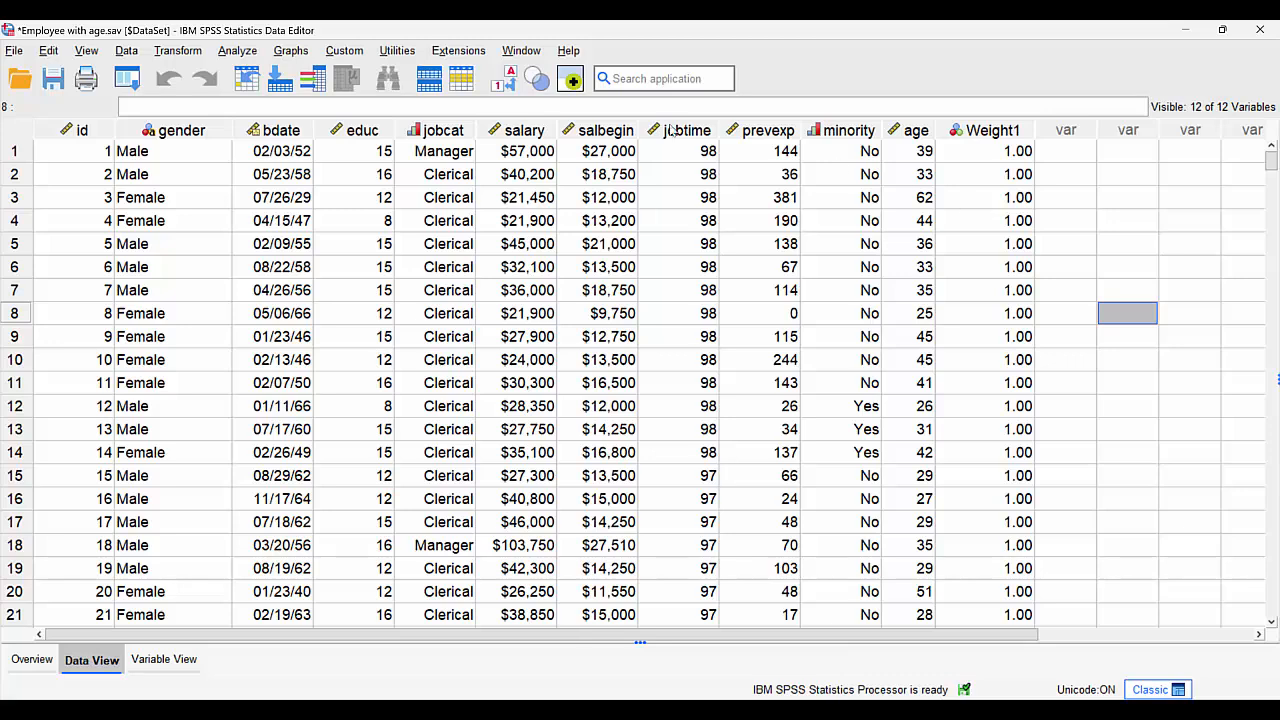
- Set up another Compute Variable for Weight1 with the numeric expression 1.19444
{"action": "left_click", "coordinate": [184, 52]}
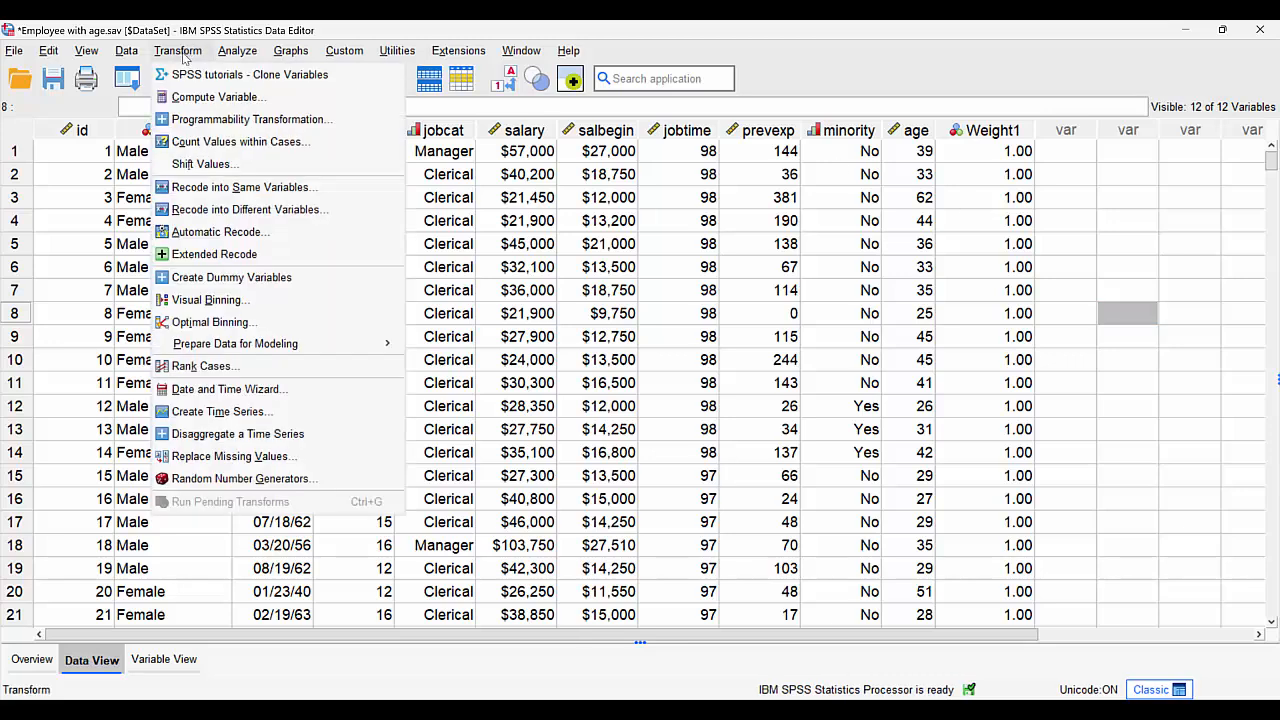
{"action": "left_click", "coordinate": [192, 97]}
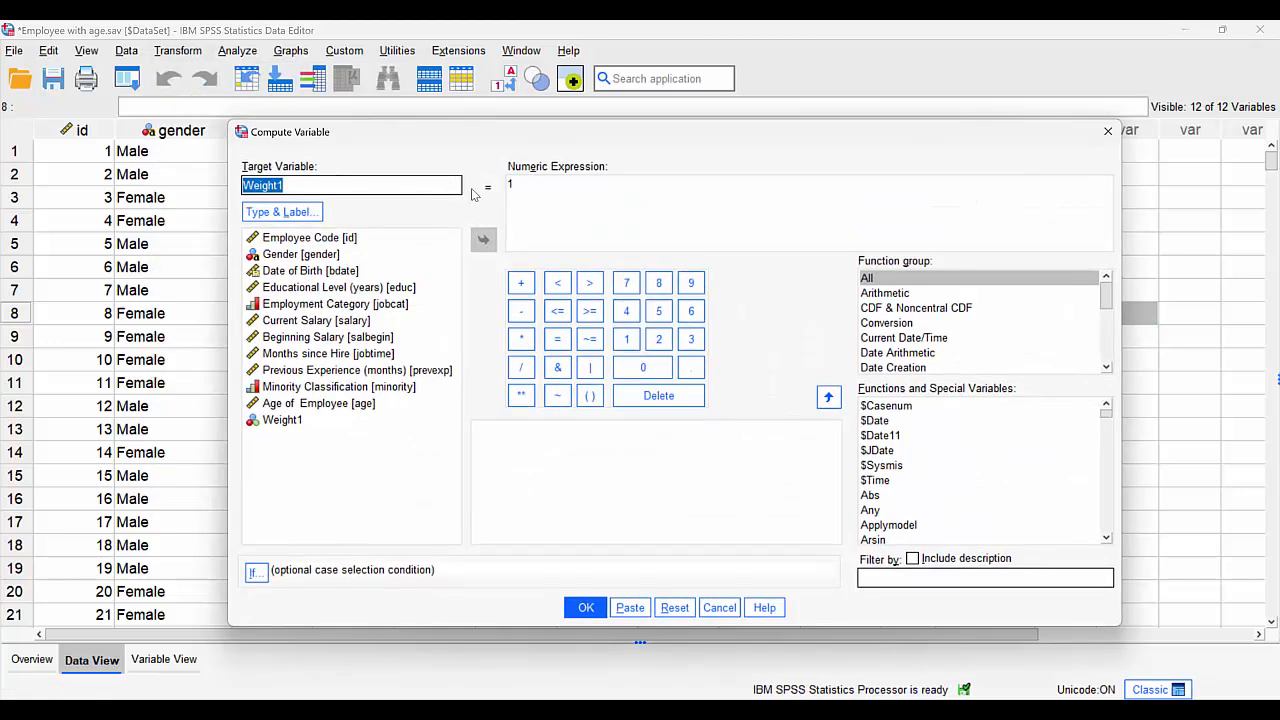
{"action": "left_click", "coordinate": [528, 190]}
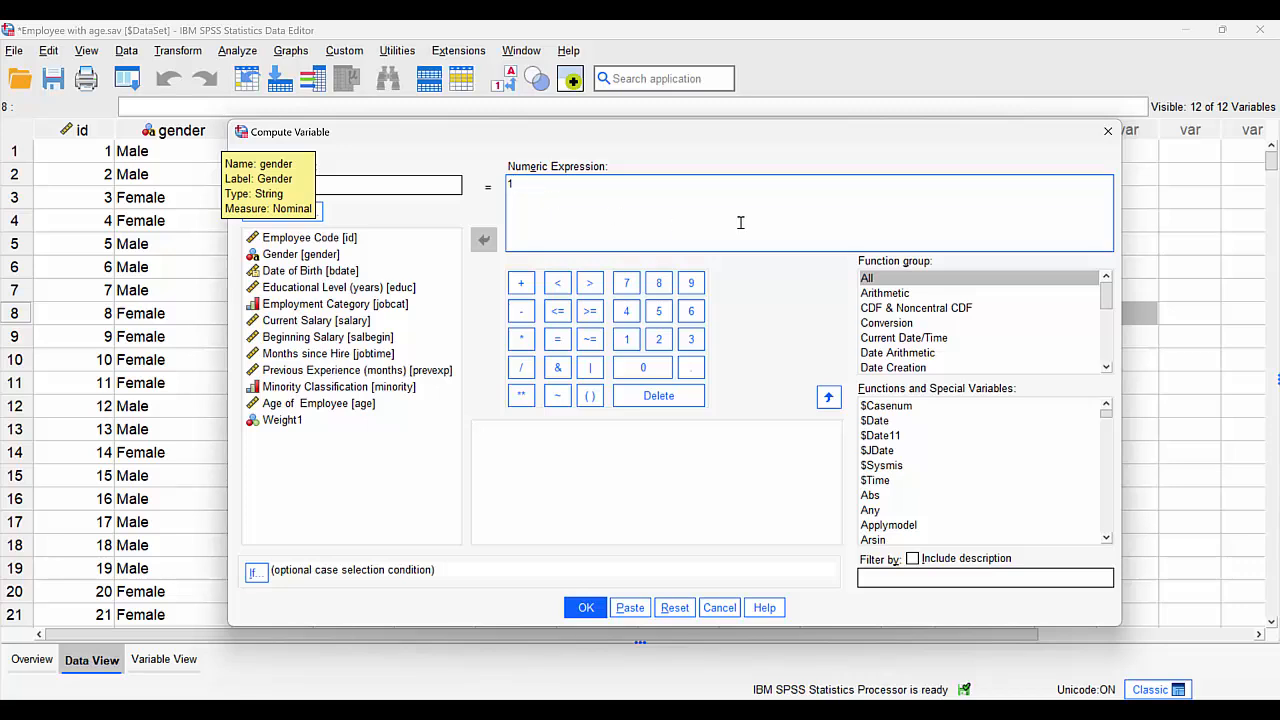
{"action": "type", "text": "."}
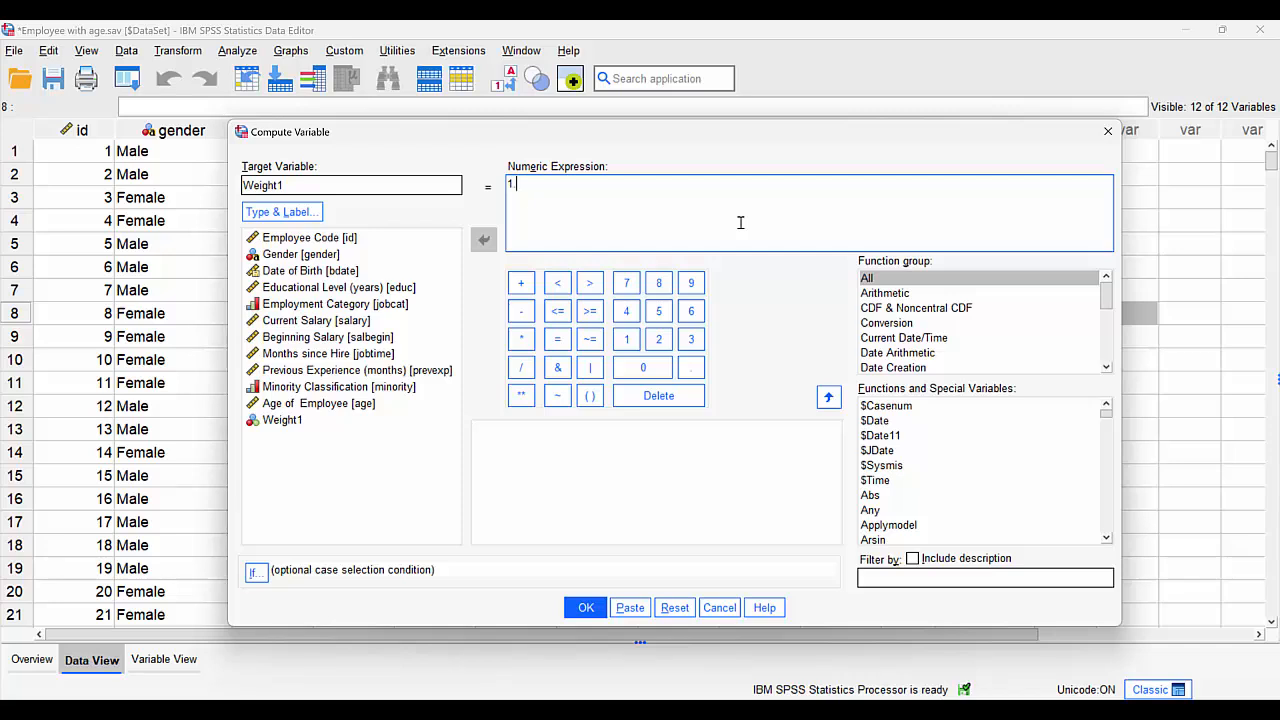
{"action": "type", "text": "19444"}
- Restrict the computation to cases satisfying gender = 'f', looking up the gender value codes in the variable information
{"action": "left_click", "coordinate": [255, 573]}
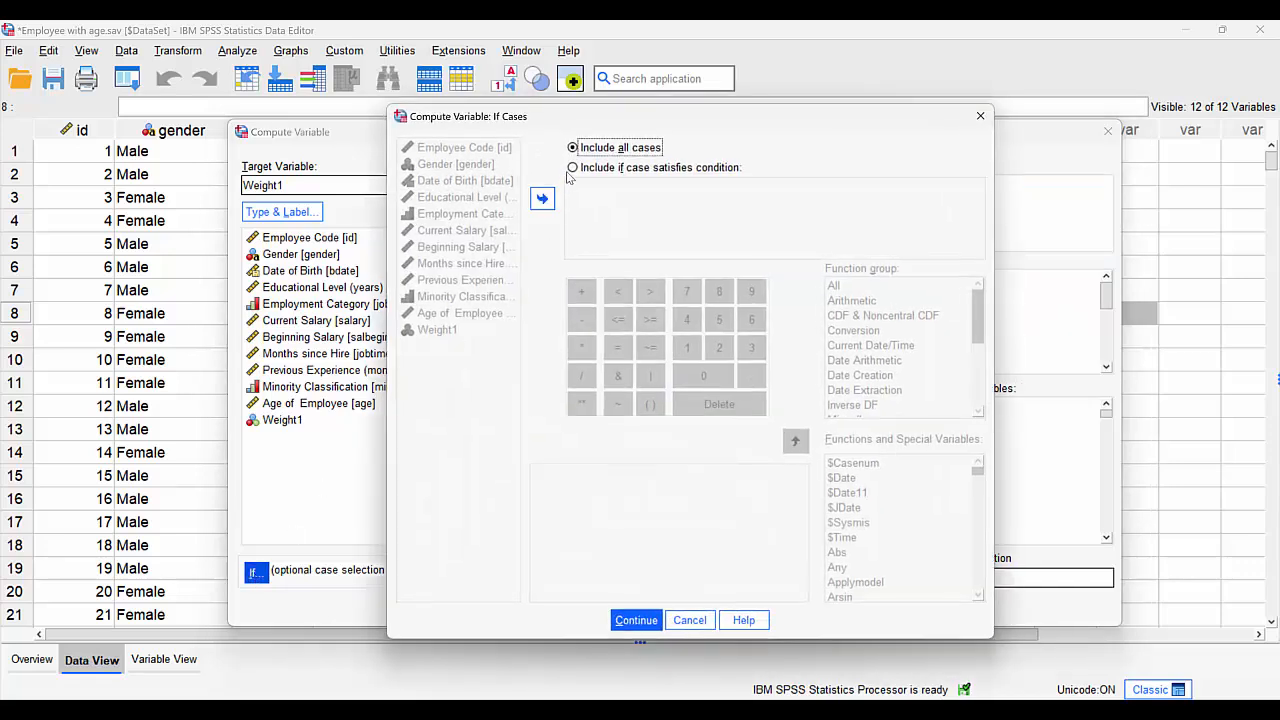
{"action": "left_click", "coordinate": [573, 168]}
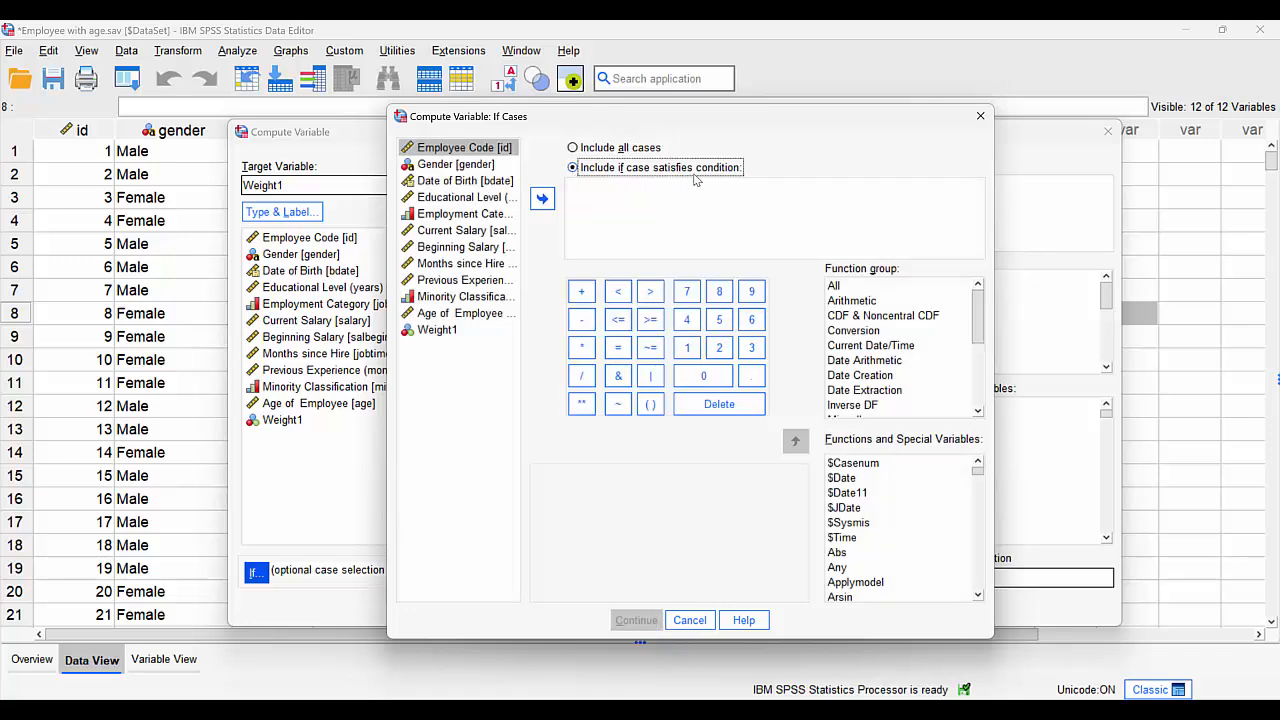
{"action": "left_click", "coordinate": [472, 164]}
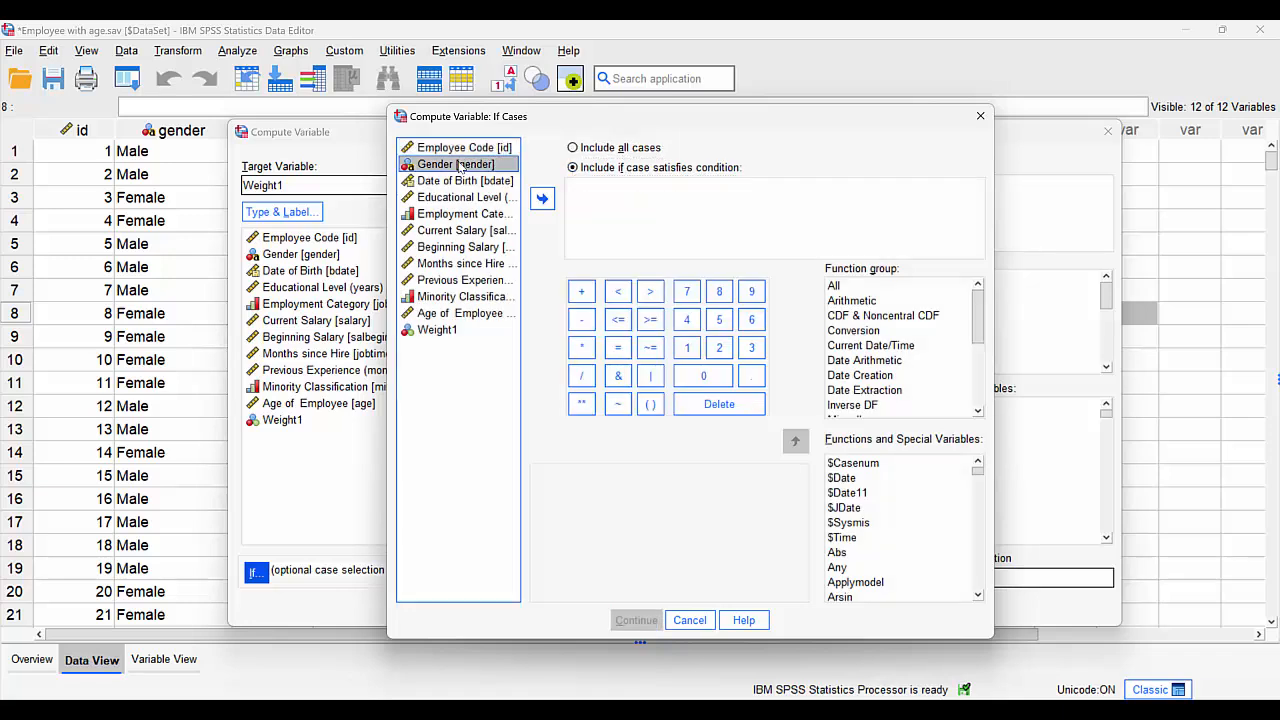
{"action": "left_click", "coordinate": [544, 204]}
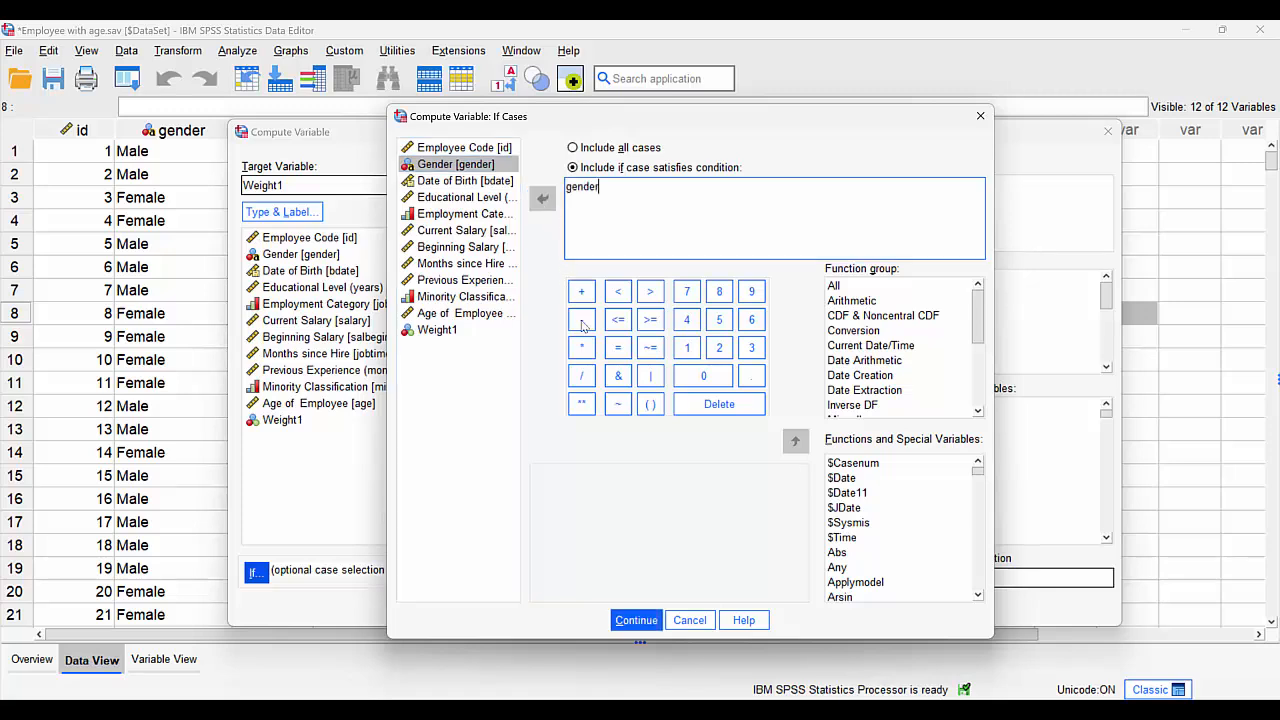
{"action": "left_click", "coordinate": [618, 347]}
{"action": "right_click", "coordinate": [468, 170]}
{"action": "left_click", "coordinate": [477, 298]}
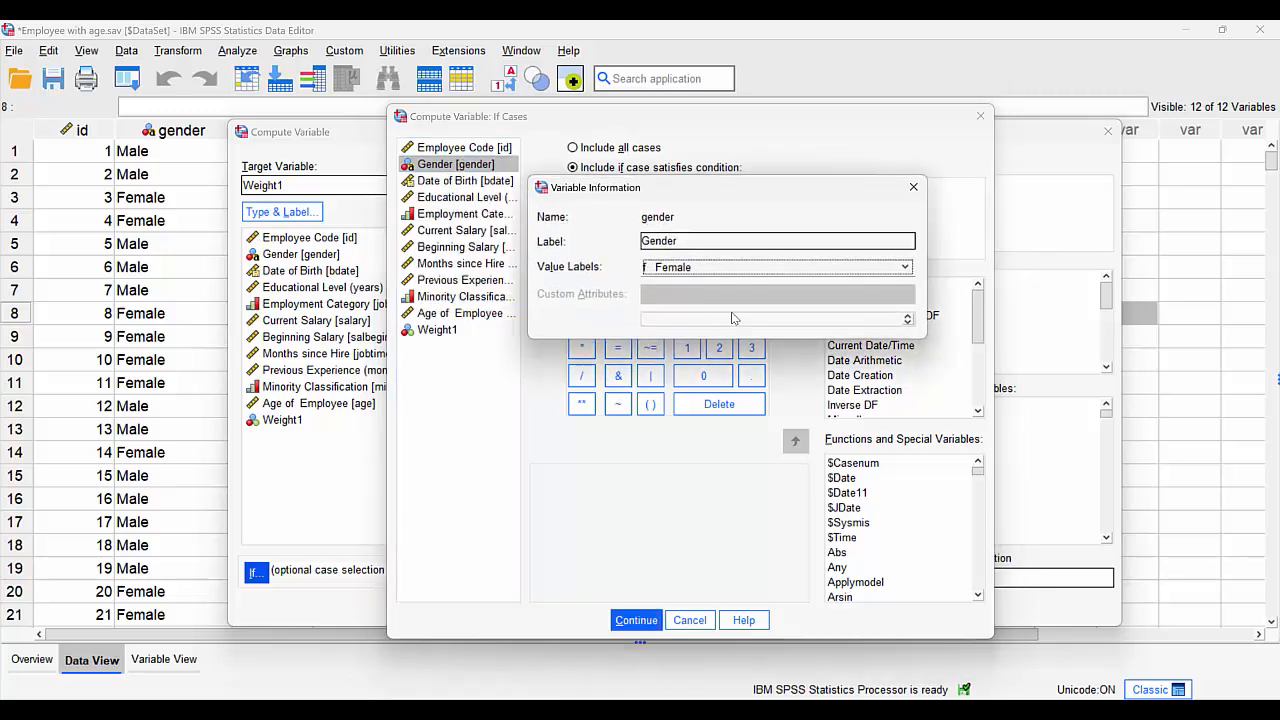
{"action": "left_click", "coordinate": [913, 187]}
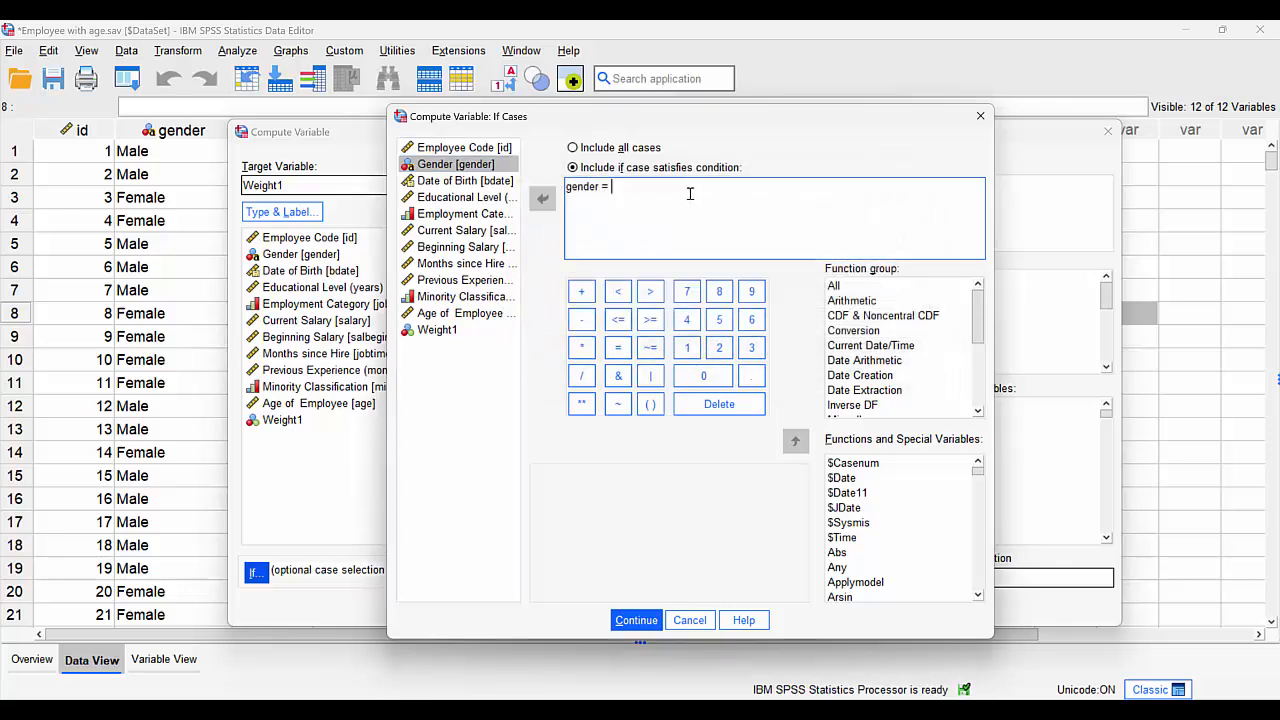
{"action": "type", "text": "'f"}
{"action": "type", "text": "'"}
{"action": "left_click", "coordinate": [636, 620]}
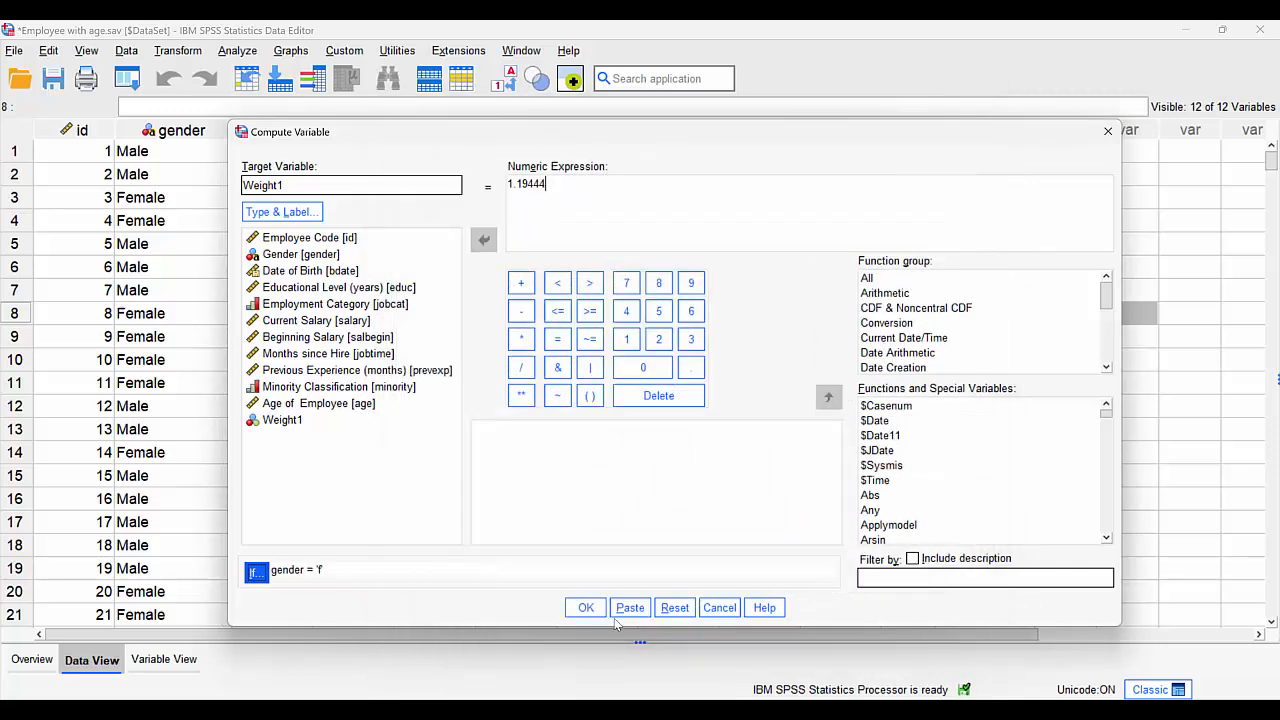
- Run the conditional computation, allowing the existing Weight1 variable to be changed, and return to the dataset
{"action": "left_click", "coordinate": [586, 608]}
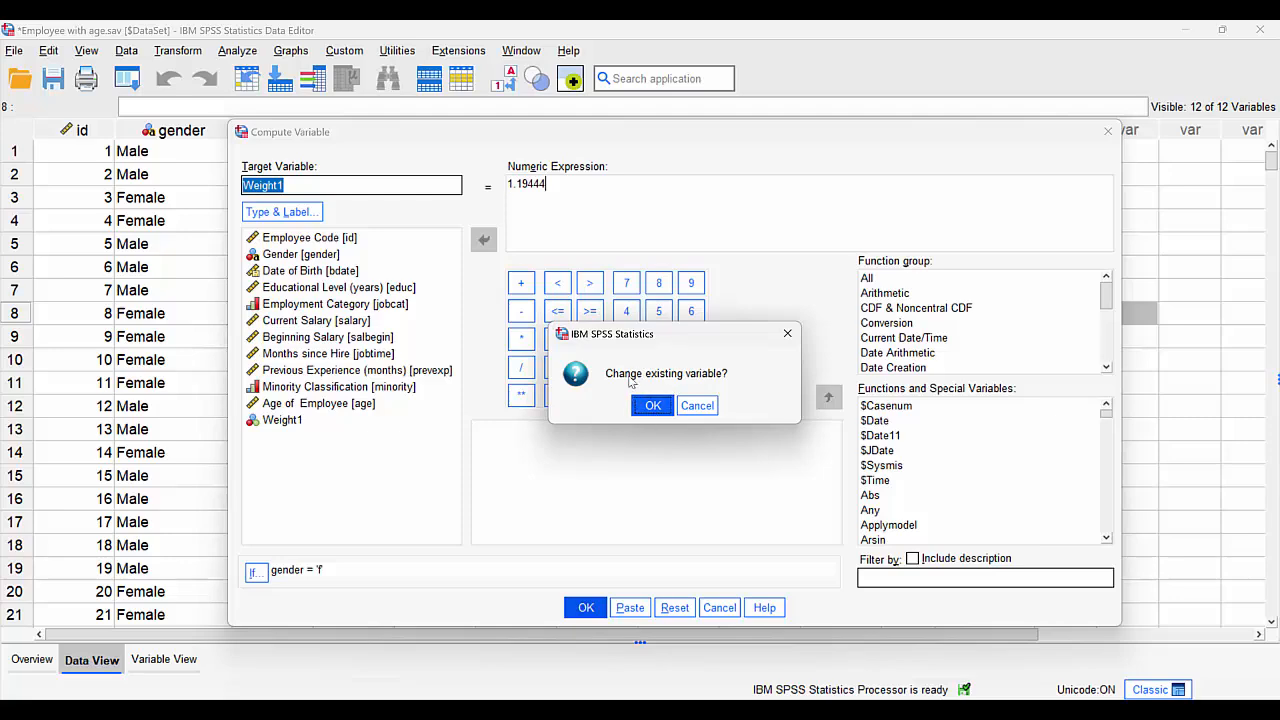
{"action": "left_click", "coordinate": [652, 405]}
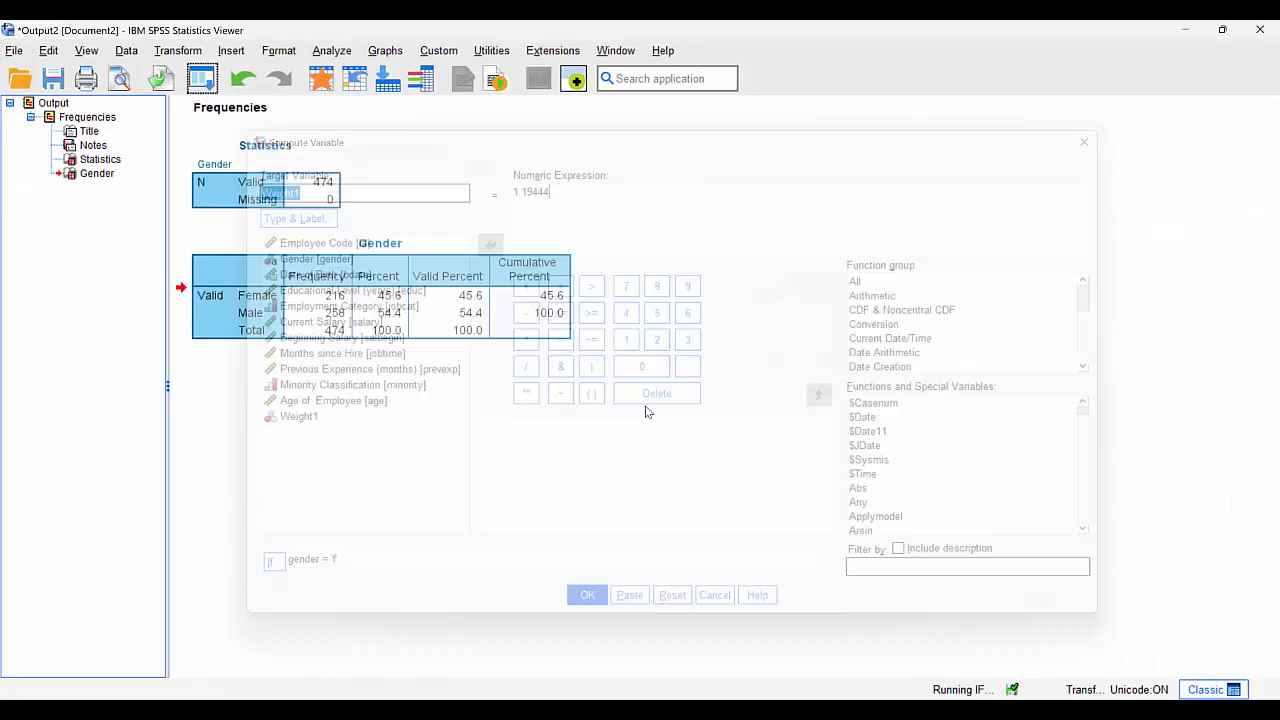
{"action": "left_click", "coordinate": [320, 82]}
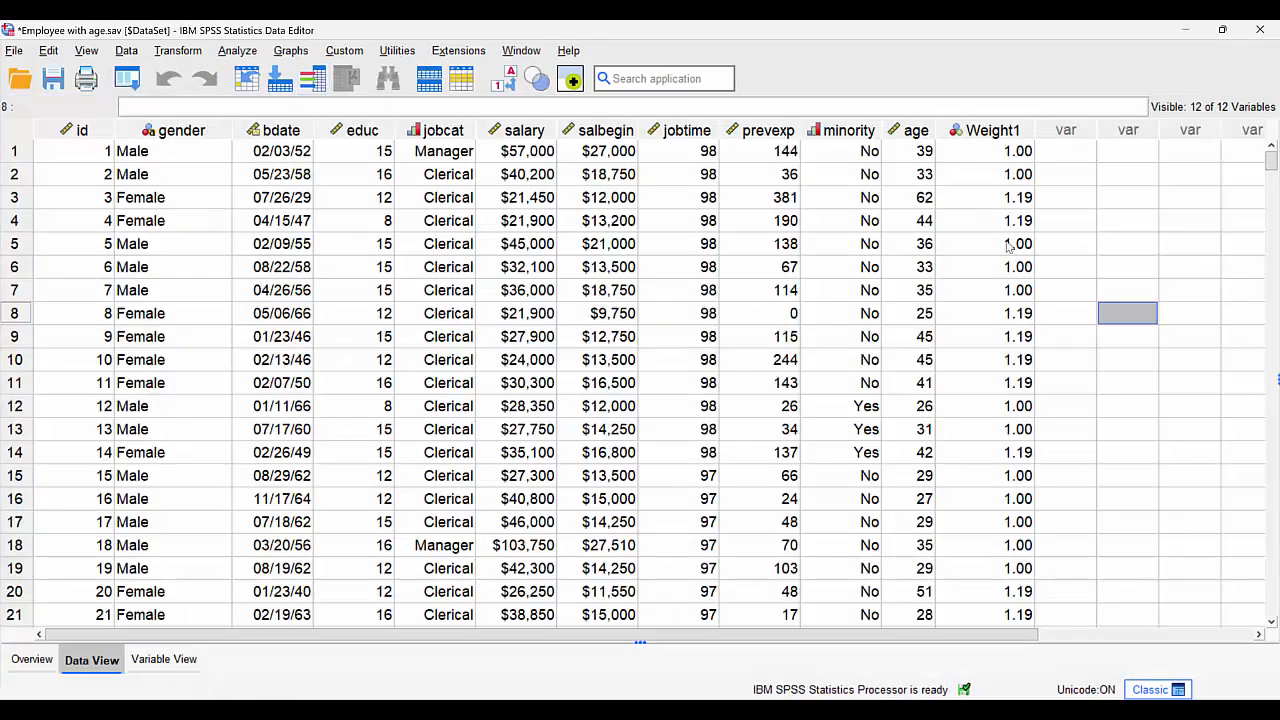
- Set the Weight1 variable to 4 decimals and check the female and male weights in the data
{"action": "left_click", "coordinate": [1000, 203]}
{"action": "mouse_move", "coordinate": [1000, 203]}
{"action": "left_mouse_down"}
{"action": "mouse_move", "coordinate": [1005, 245]}
{"action": "mouse_move", "coordinate": [1005, 224]}
{"action": "left_mouse_up"}
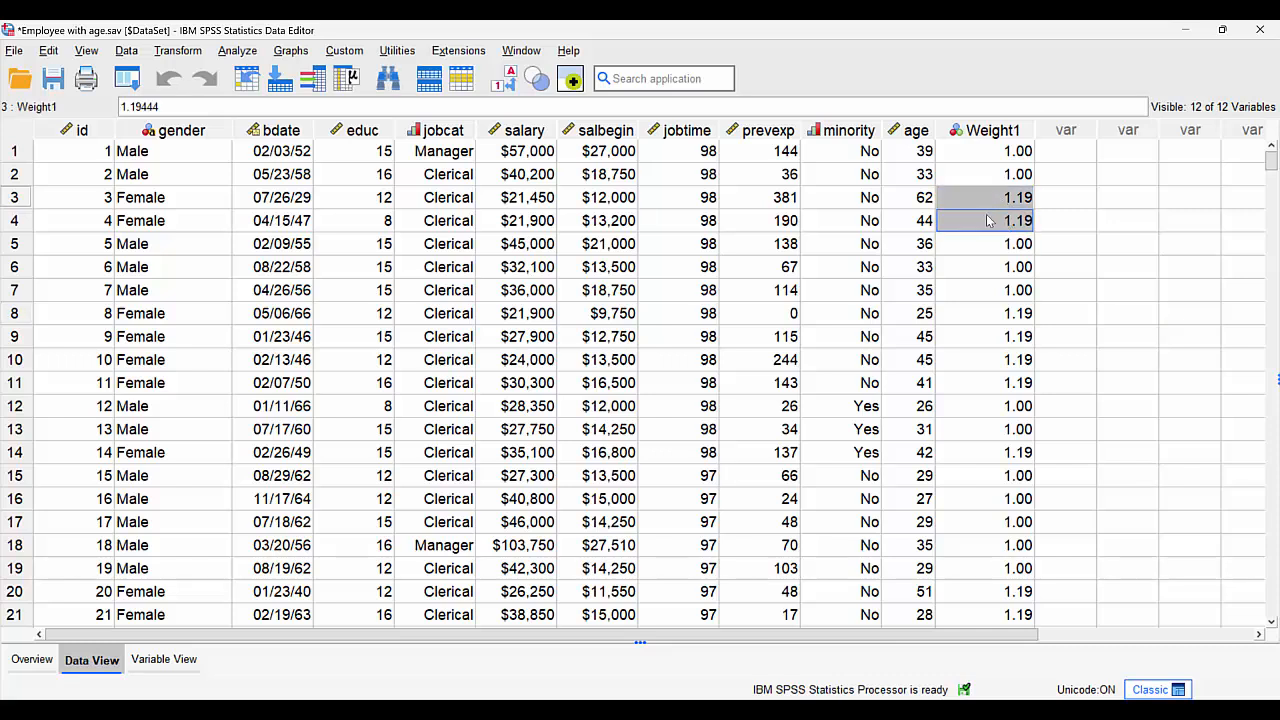
{"action": "double_click", "coordinate": [990, 131]}
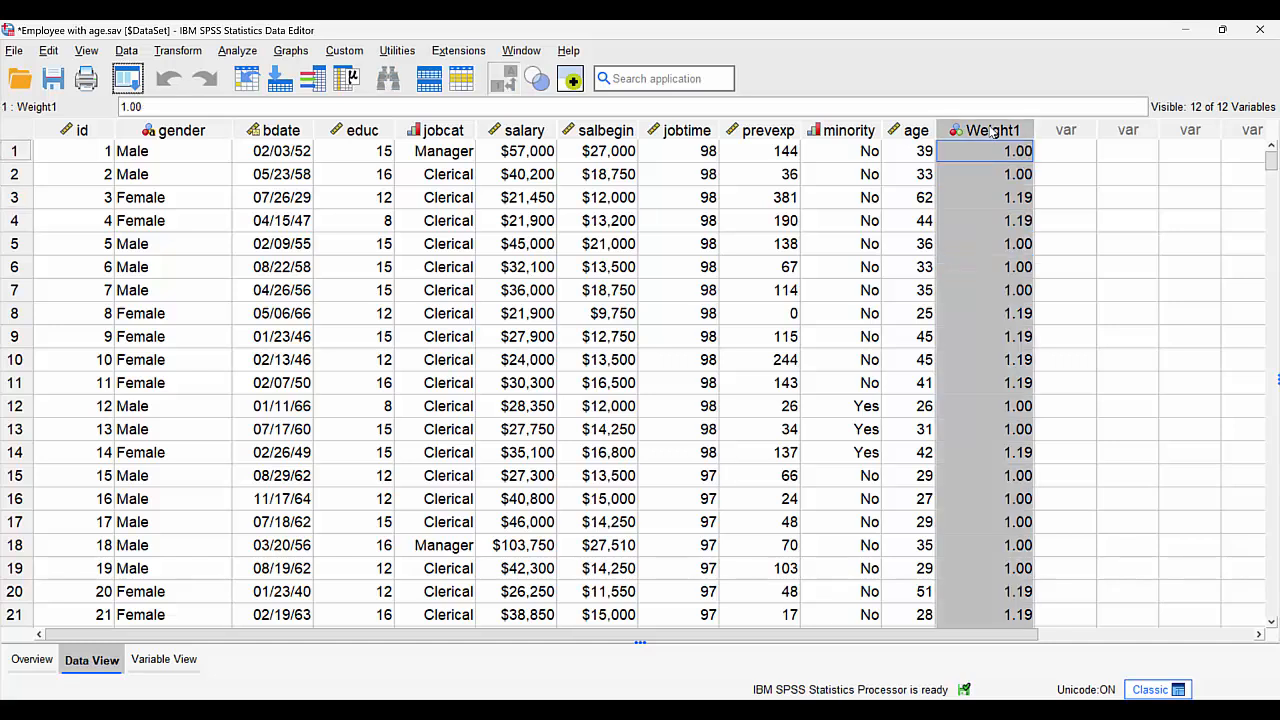
{"action": "left_click", "coordinate": [365, 135]}
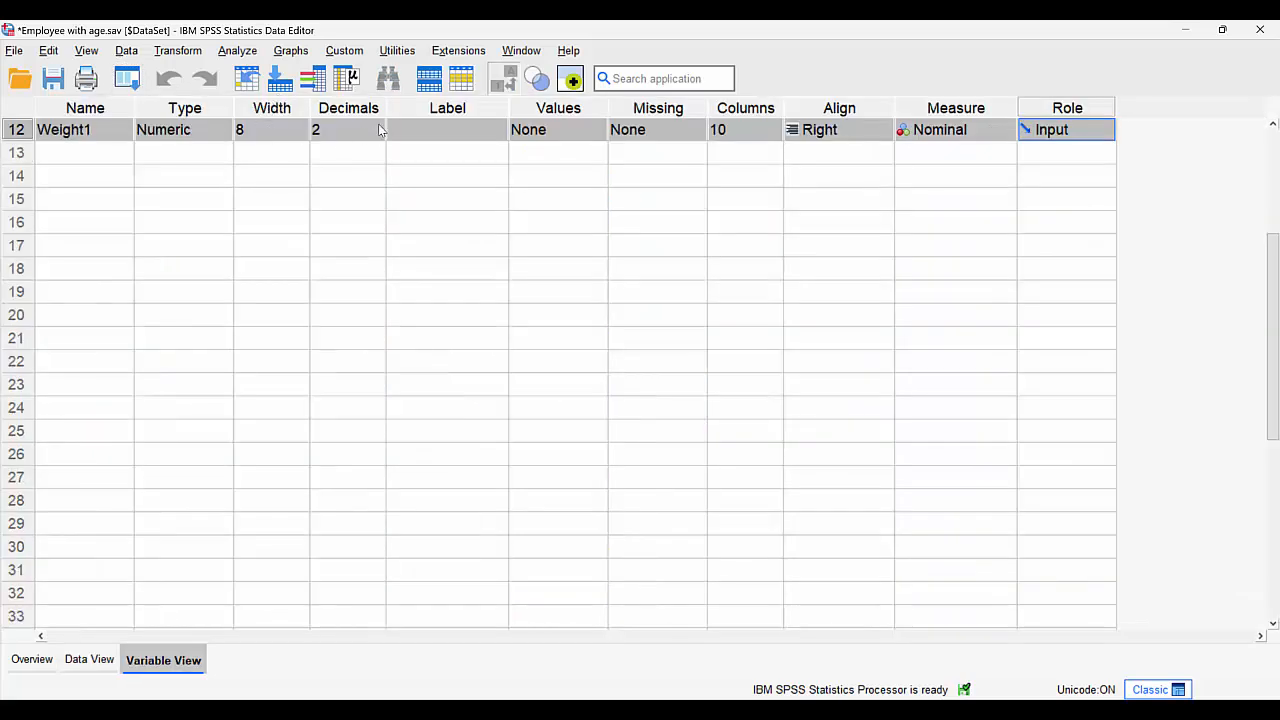
{"action": "left_click", "coordinate": [378, 125]}
{"action": "left_click", "coordinate": [378, 125]}
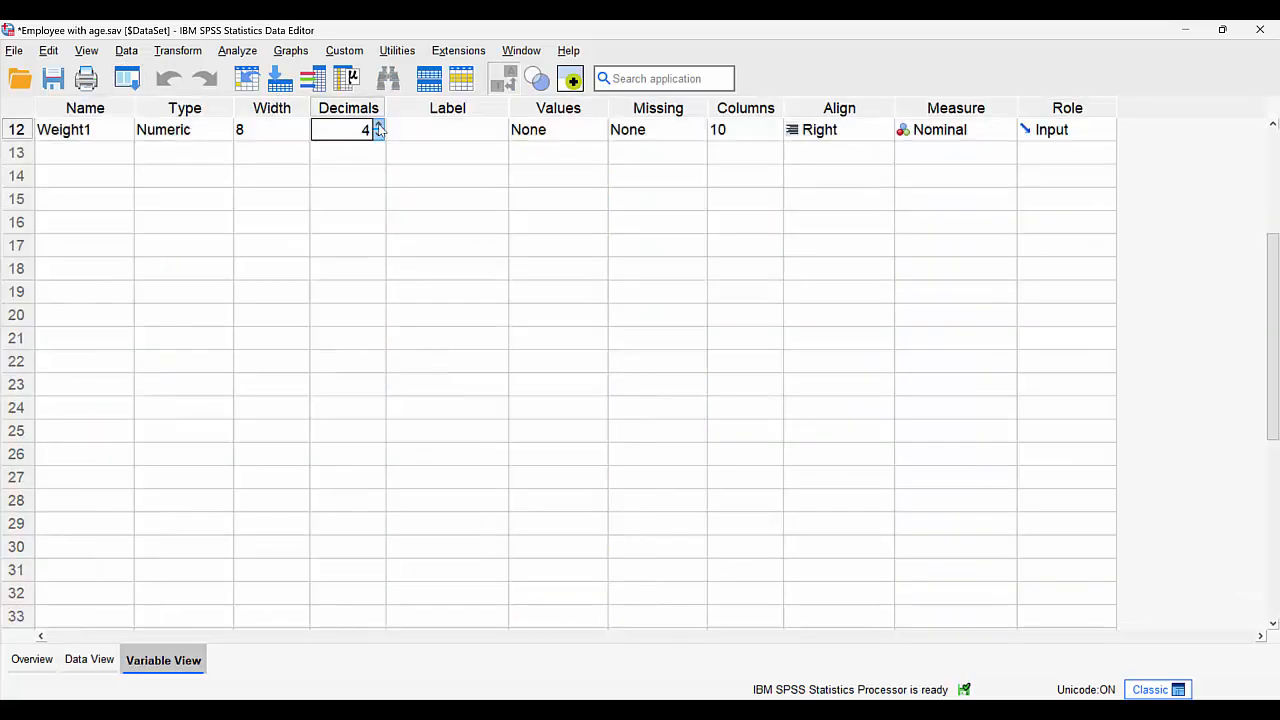
{"action": "left_click", "coordinate": [91, 660]}
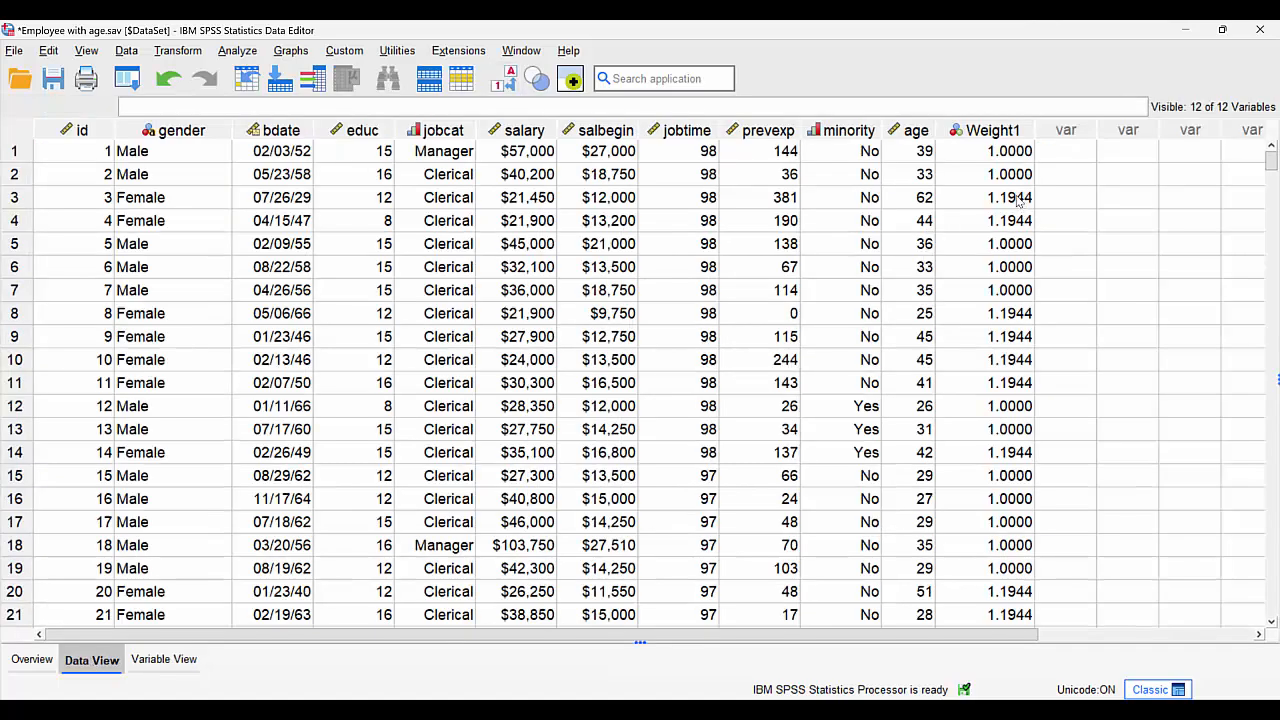
{"action": "left_click_drag", "start_coordinate": [1018, 198], "coordinate": [148, 204]}
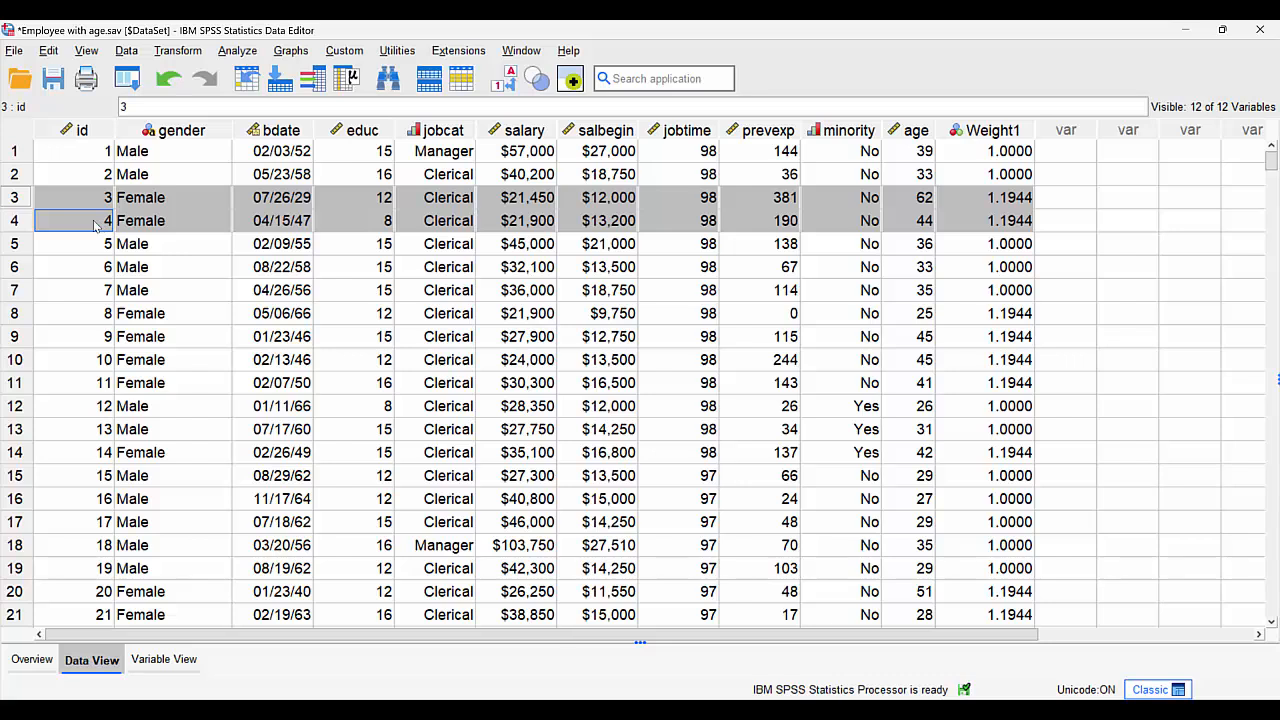
{"action": "left_click_drag", "start_coordinate": [1008, 300], "coordinate": [1010, 275]}
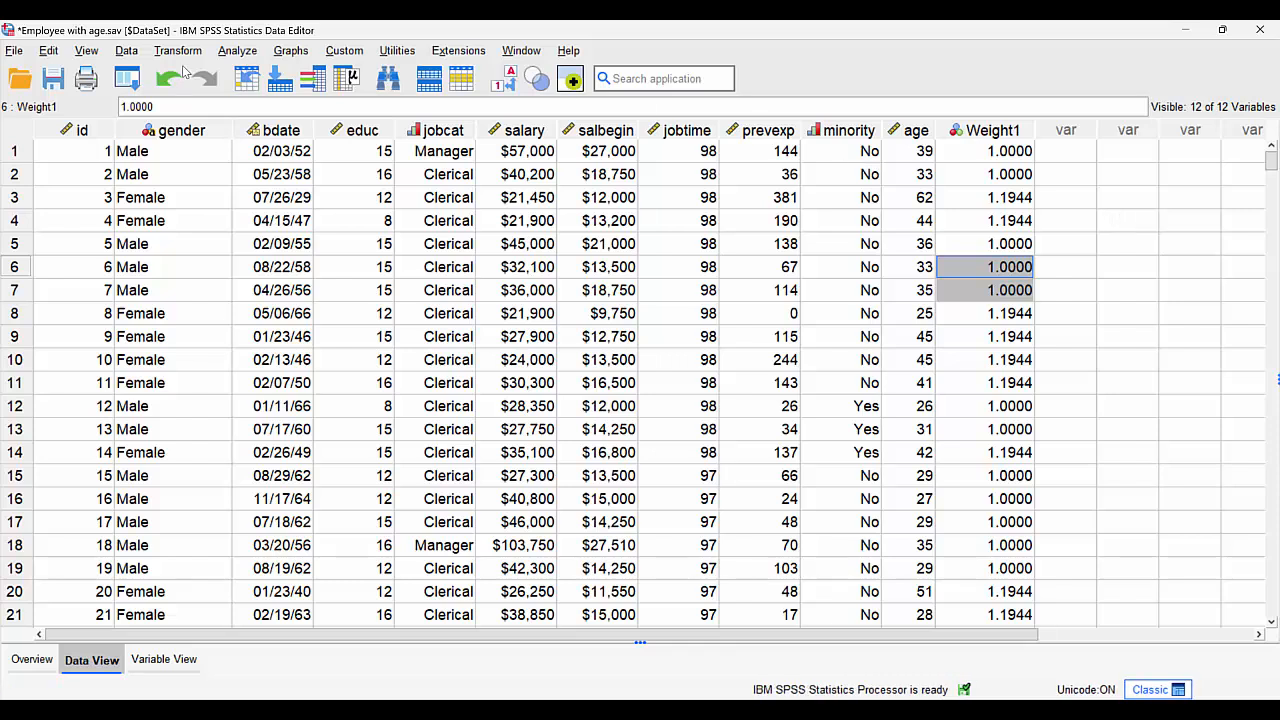
- Weight the cases by the frequency variable Weight1
{"action": "left_click", "coordinate": [125, 51]}
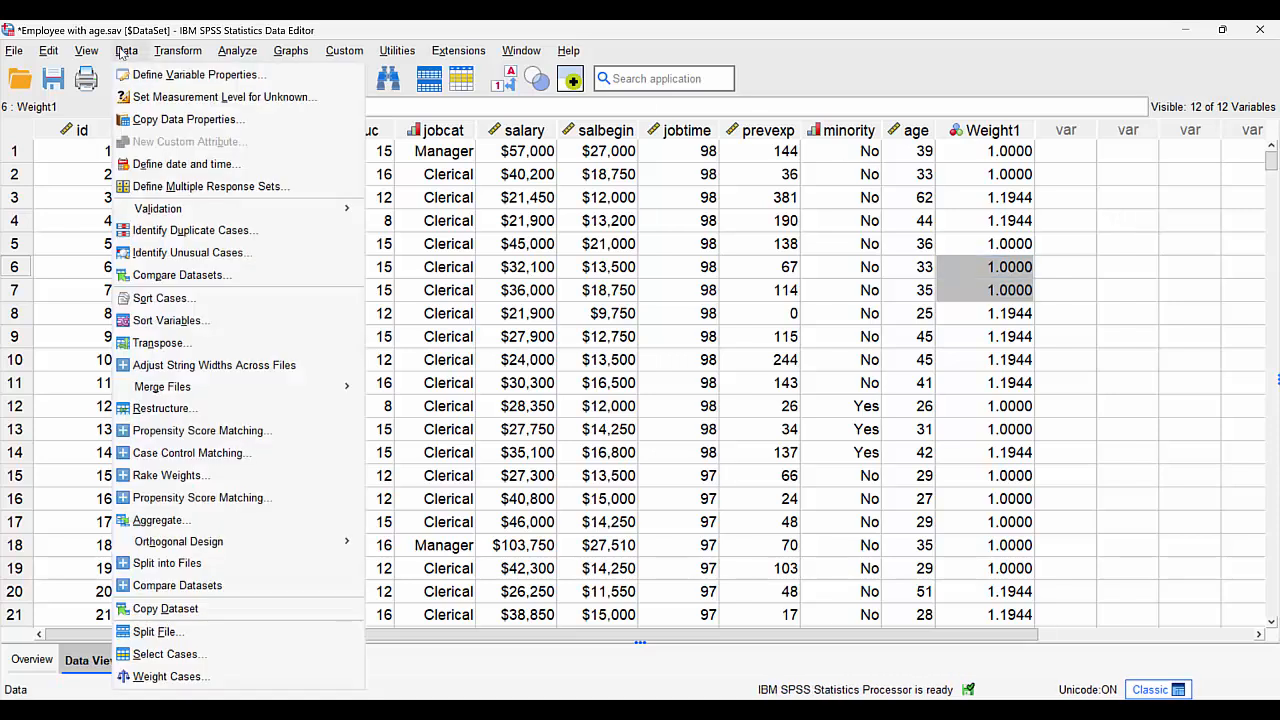
{"action": "left_click", "coordinate": [170, 676]}
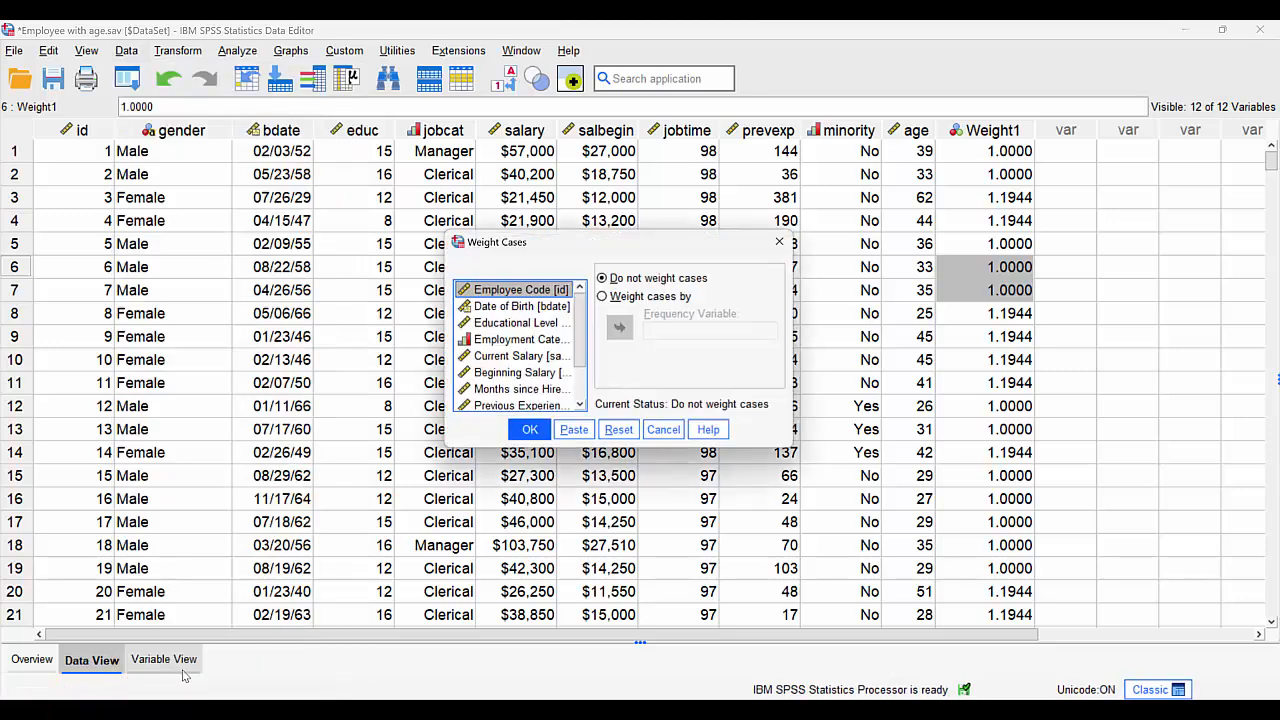
{"action": "left_click", "coordinate": [628, 300]}
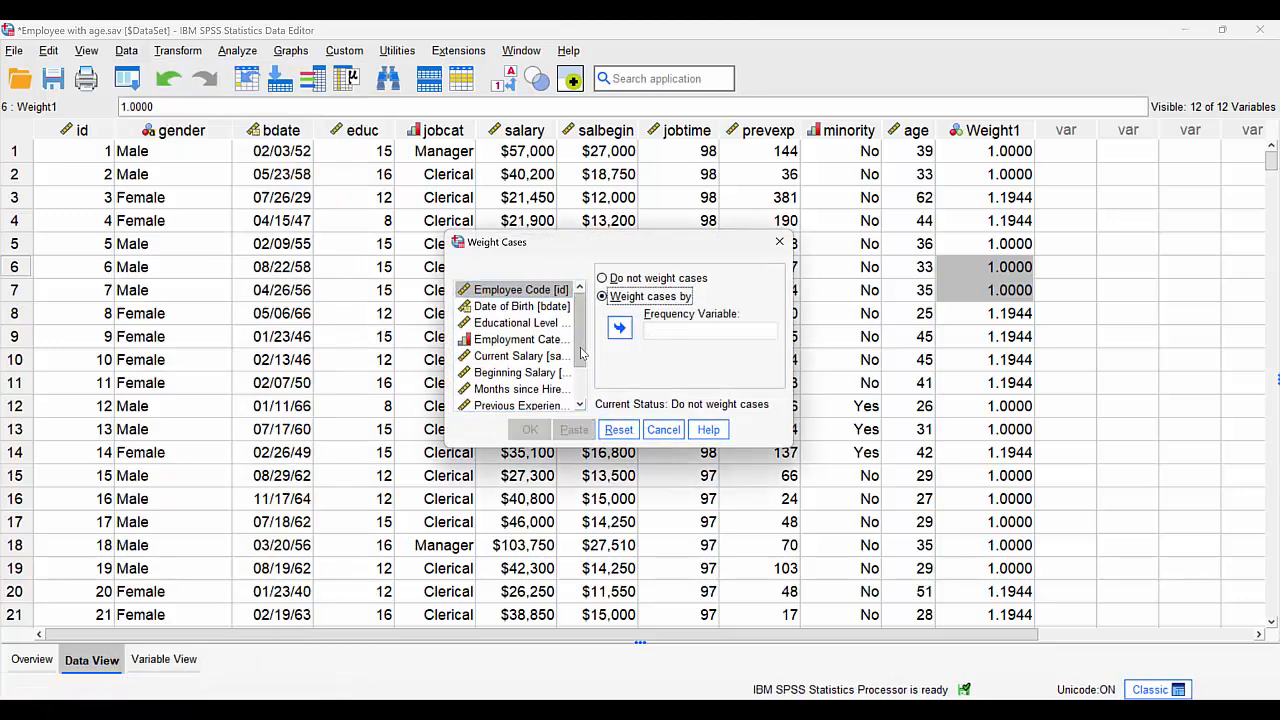
{"action": "scroll", "coordinate": [583, 368], "scroll_direction": "down", "scroll_amount": 1}
{"action": "left_click", "coordinate": [500, 402]}
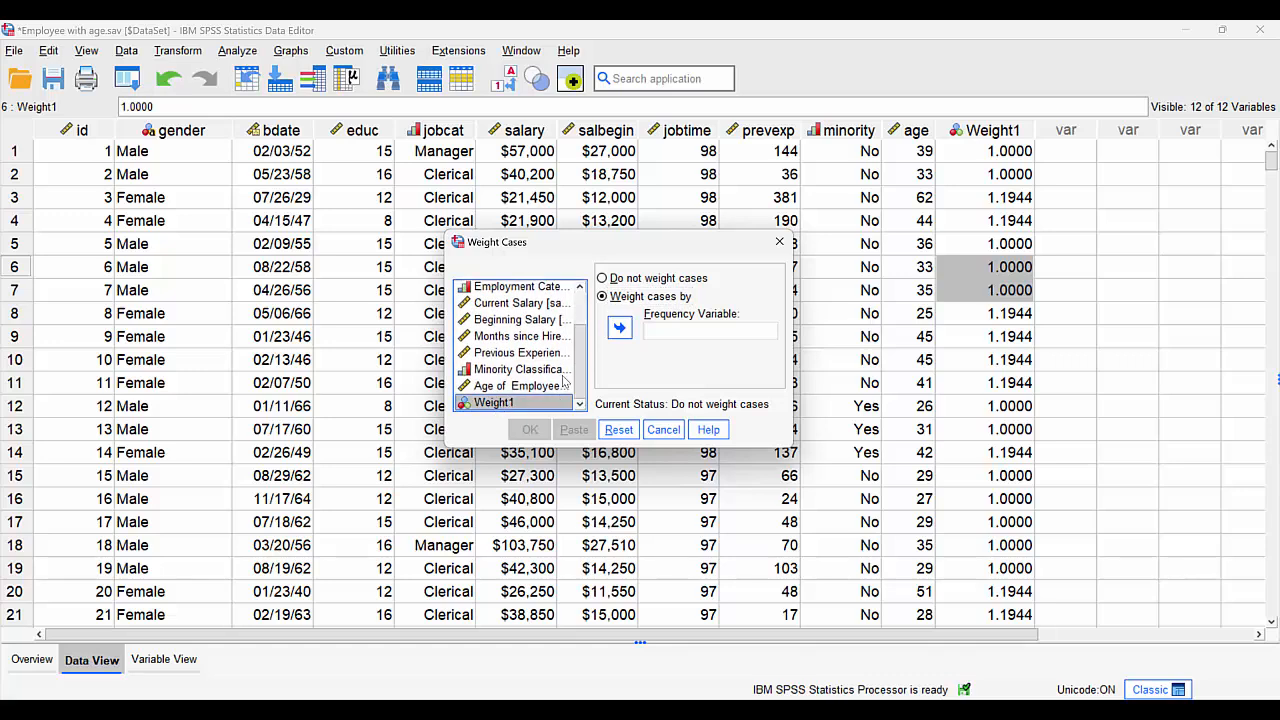
{"action": "left_click", "coordinate": [621, 330]}
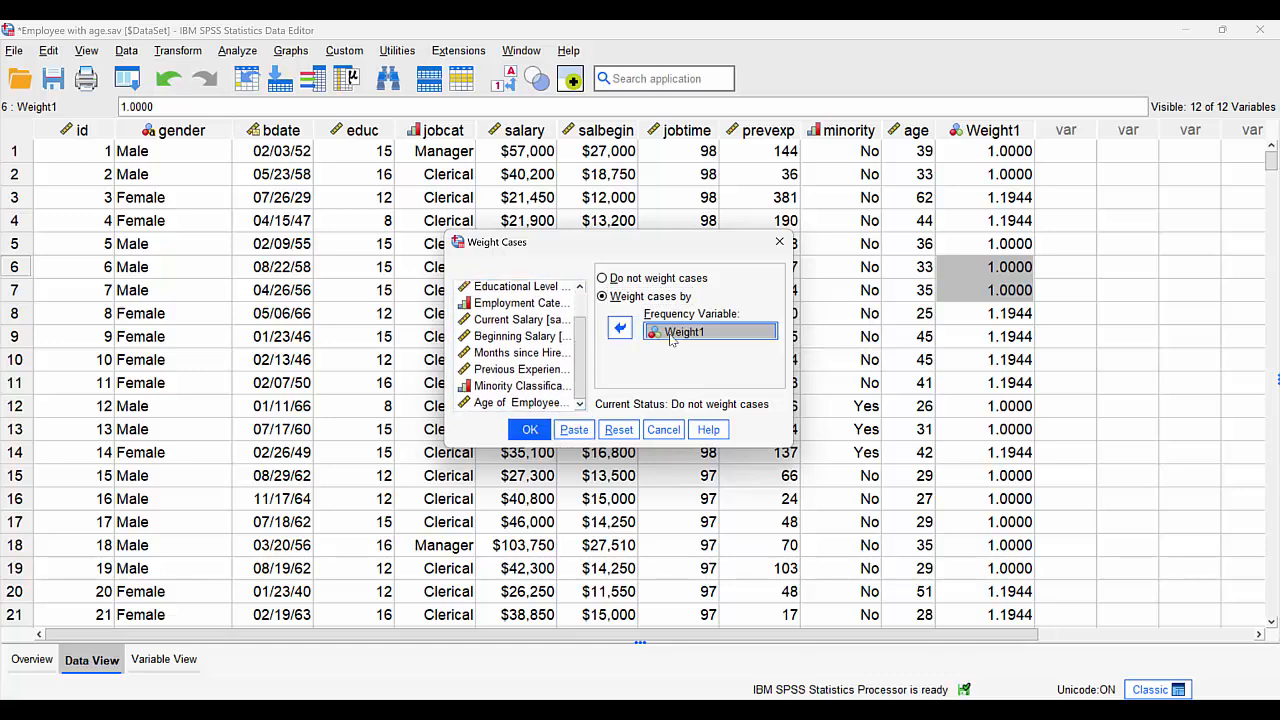
{"action": "left_click", "coordinate": [530, 430]}
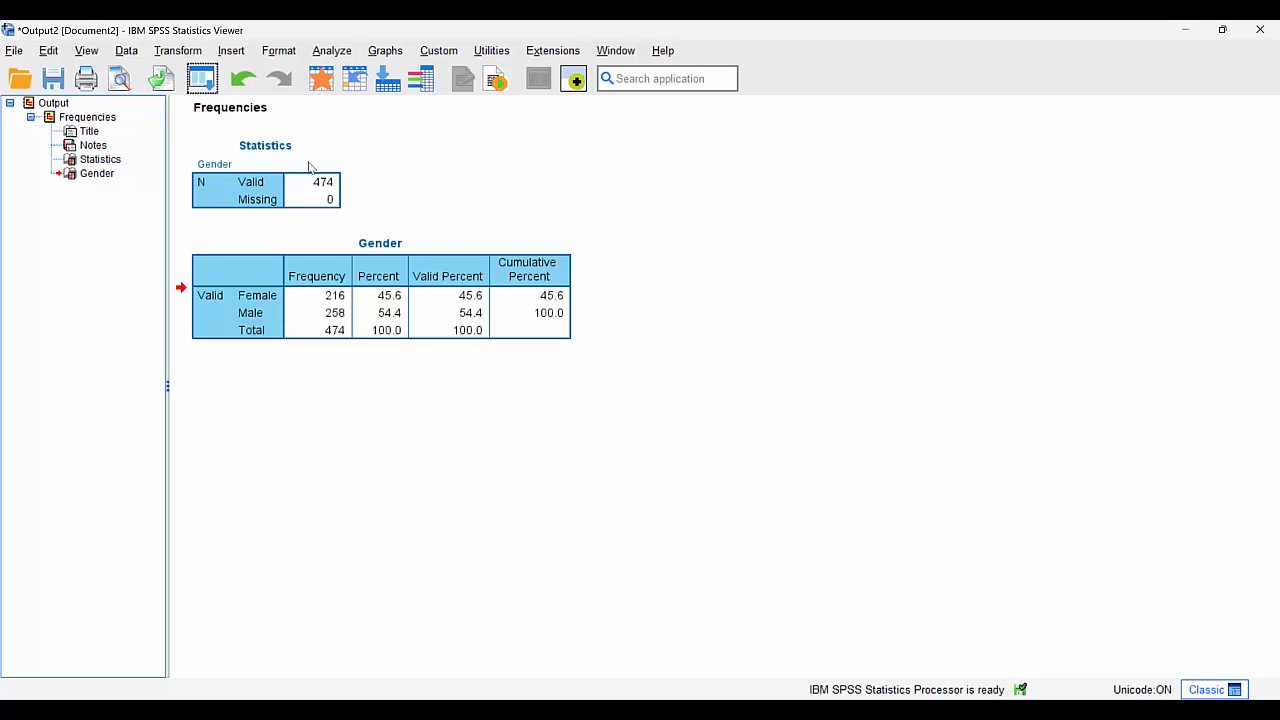
- Return to the dataset and run descriptive statistics on the gender variable with the weighting applied
{"action": "left_click", "coordinate": [319, 80]}
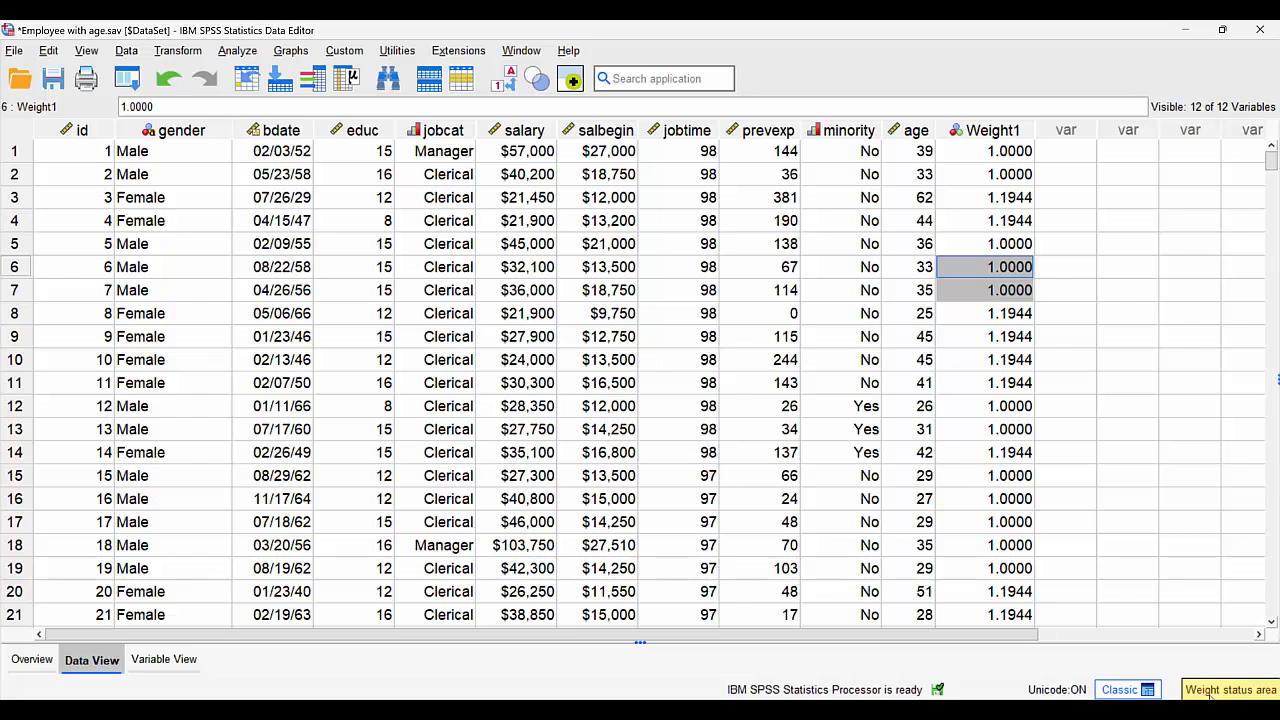
{"action": "right_click", "coordinate": [167, 204]}
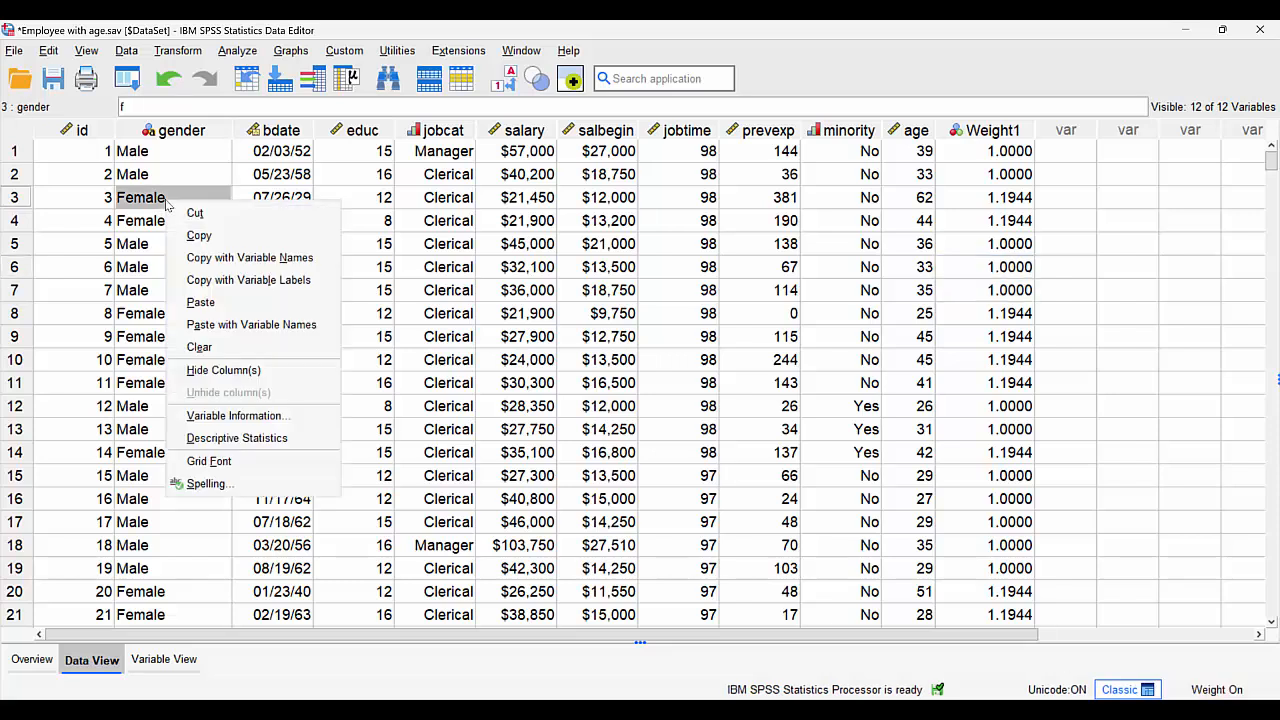
{"action": "left_click", "coordinate": [265, 440]}
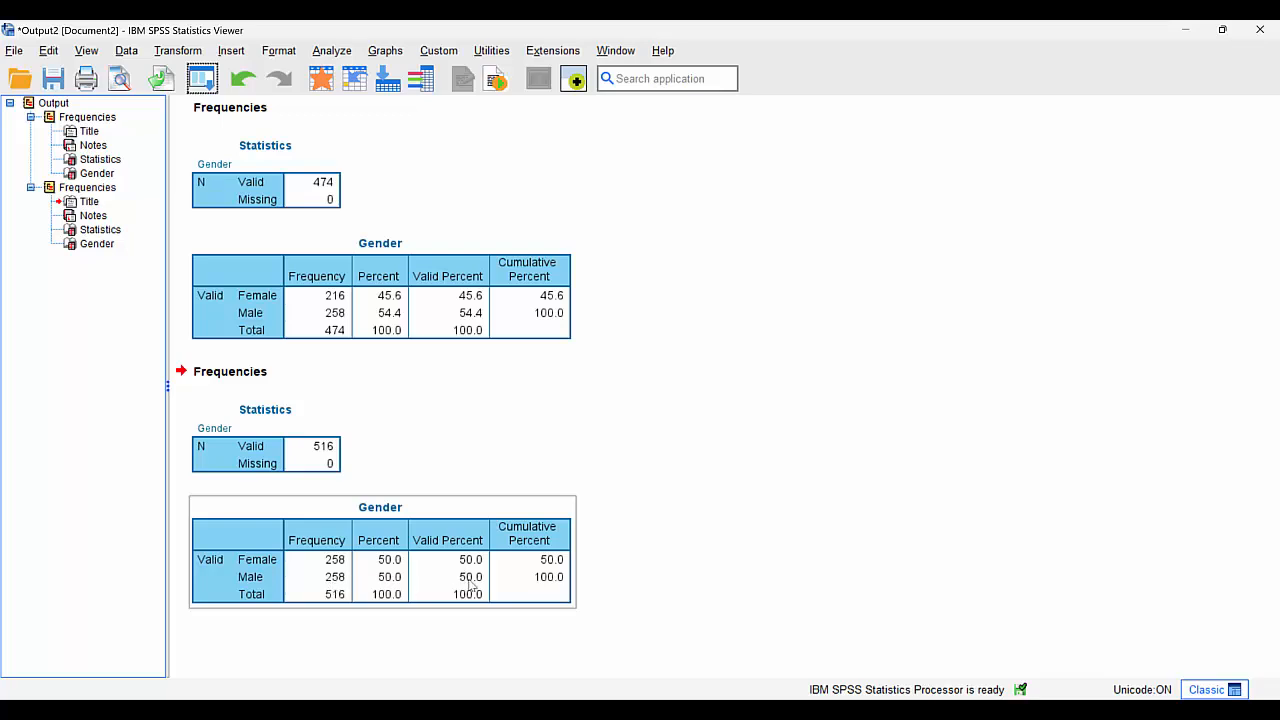
- Run descriptive statistics on the jobcat variable, check the weighted employment category frequencies, and delete that output
{"action": "left_click", "coordinate": [321, 78]}
{"action": "right_click", "coordinate": [430, 197]}
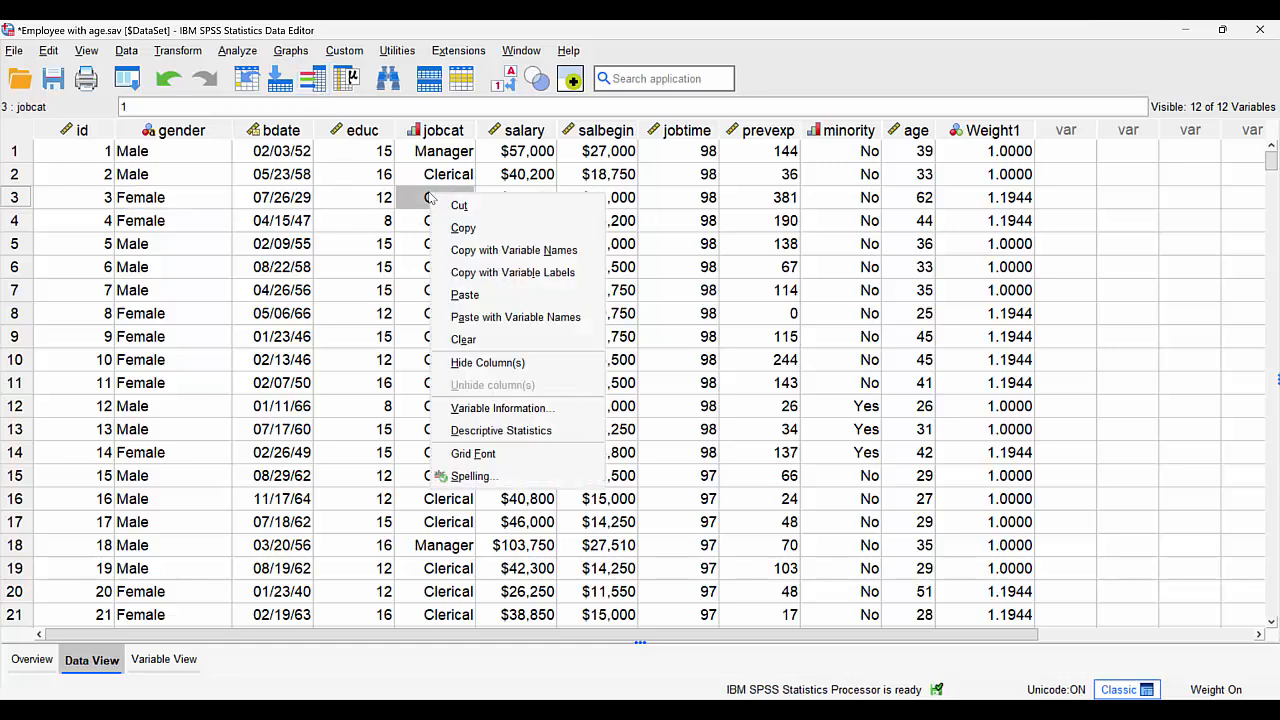
{"action": "left_click", "coordinate": [490, 432]}
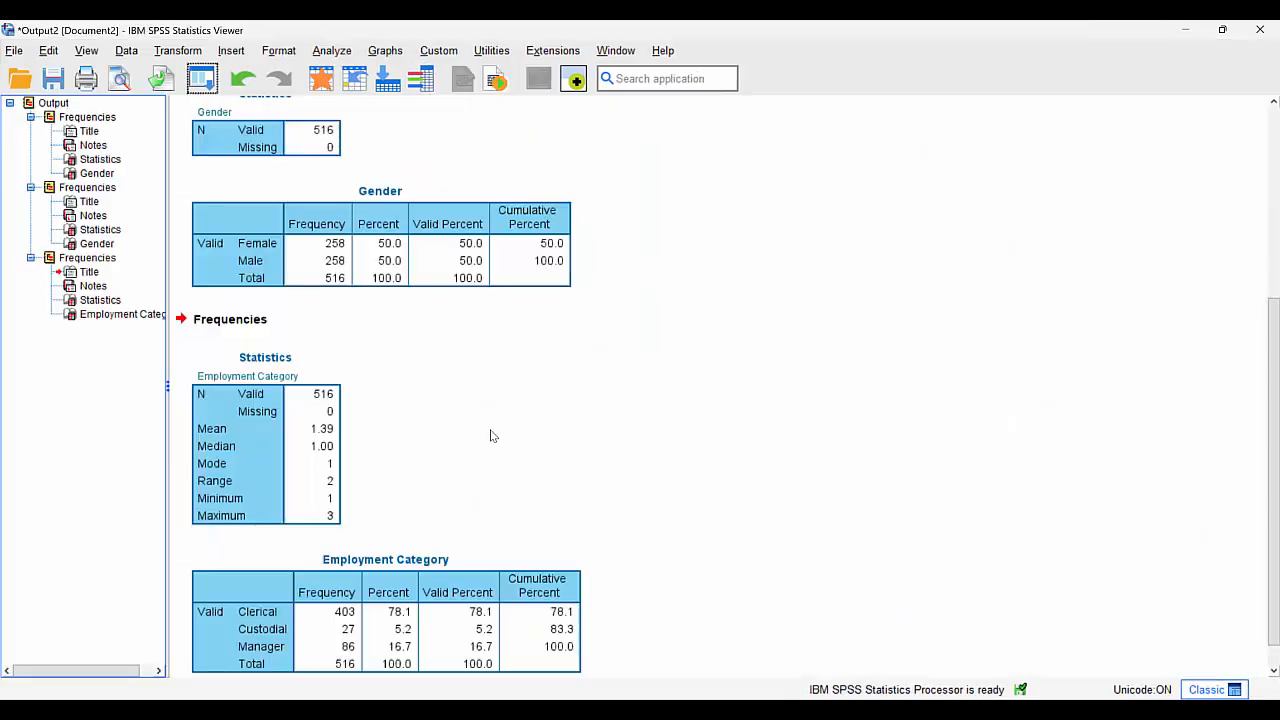
{"action": "left_click", "coordinate": [349, 668]}
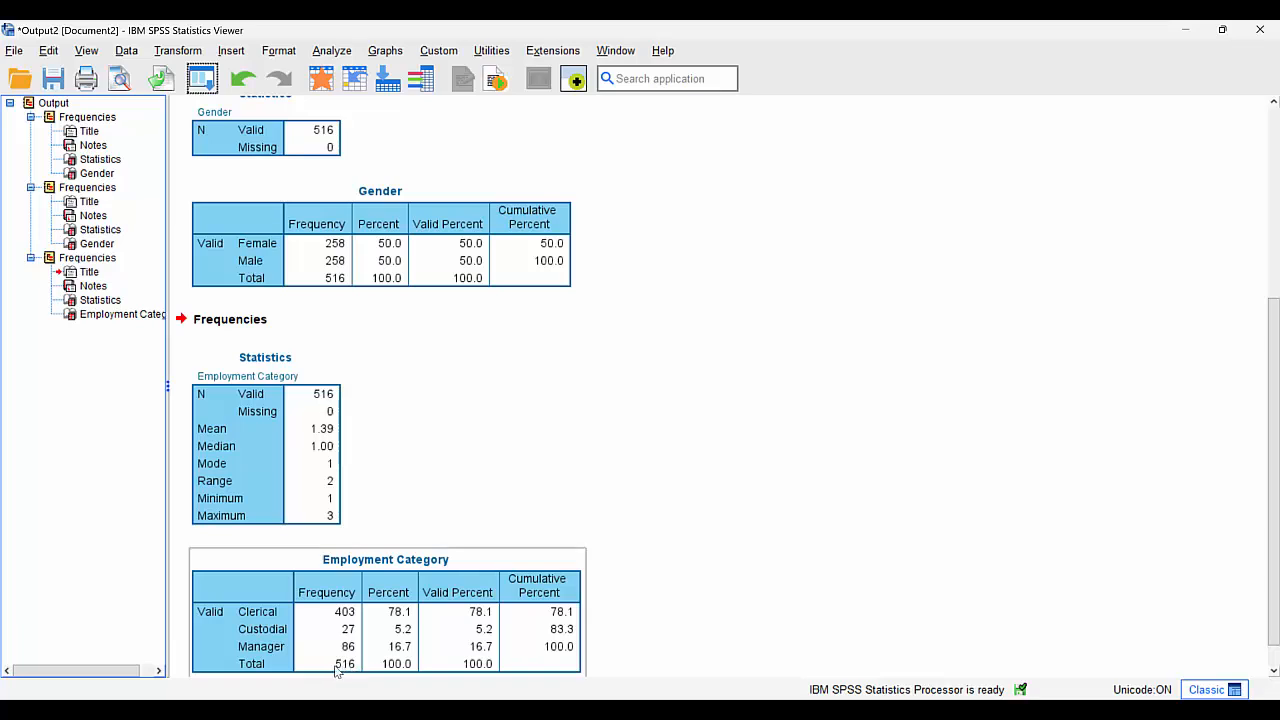
{"action": "left_click", "coordinate": [47, 259]}
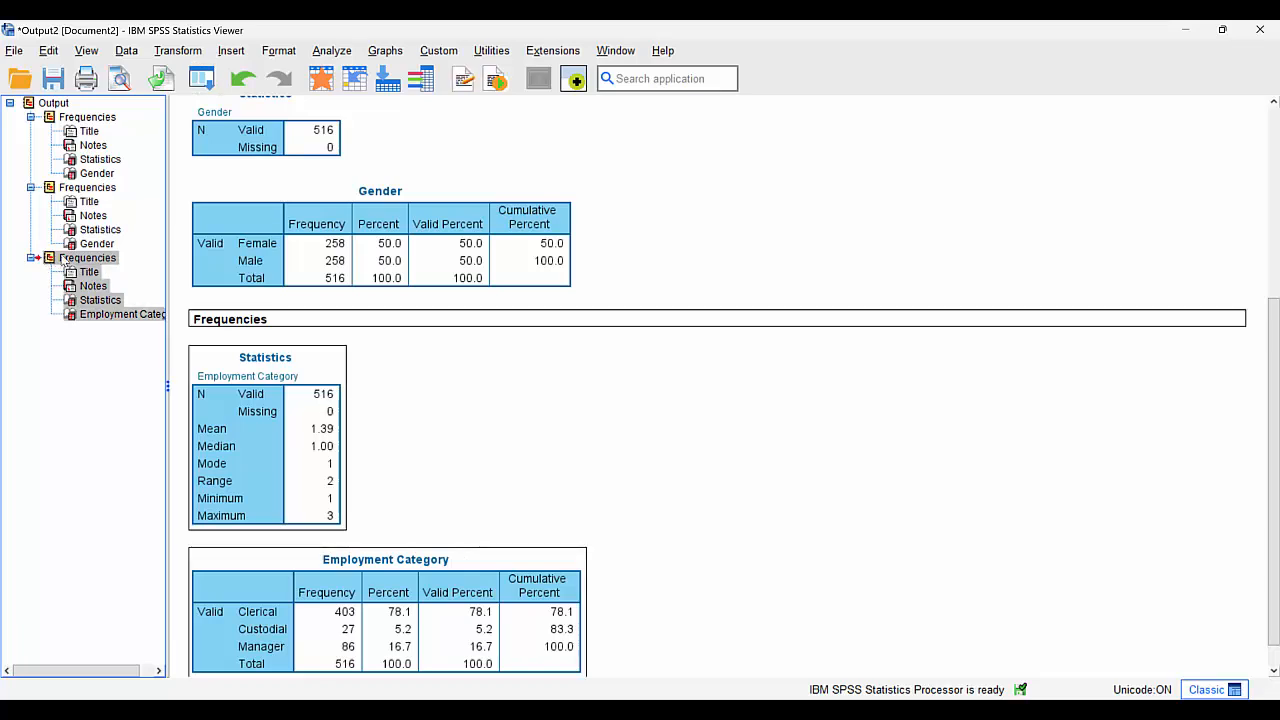
{"action": "key", "text": "Delete"}
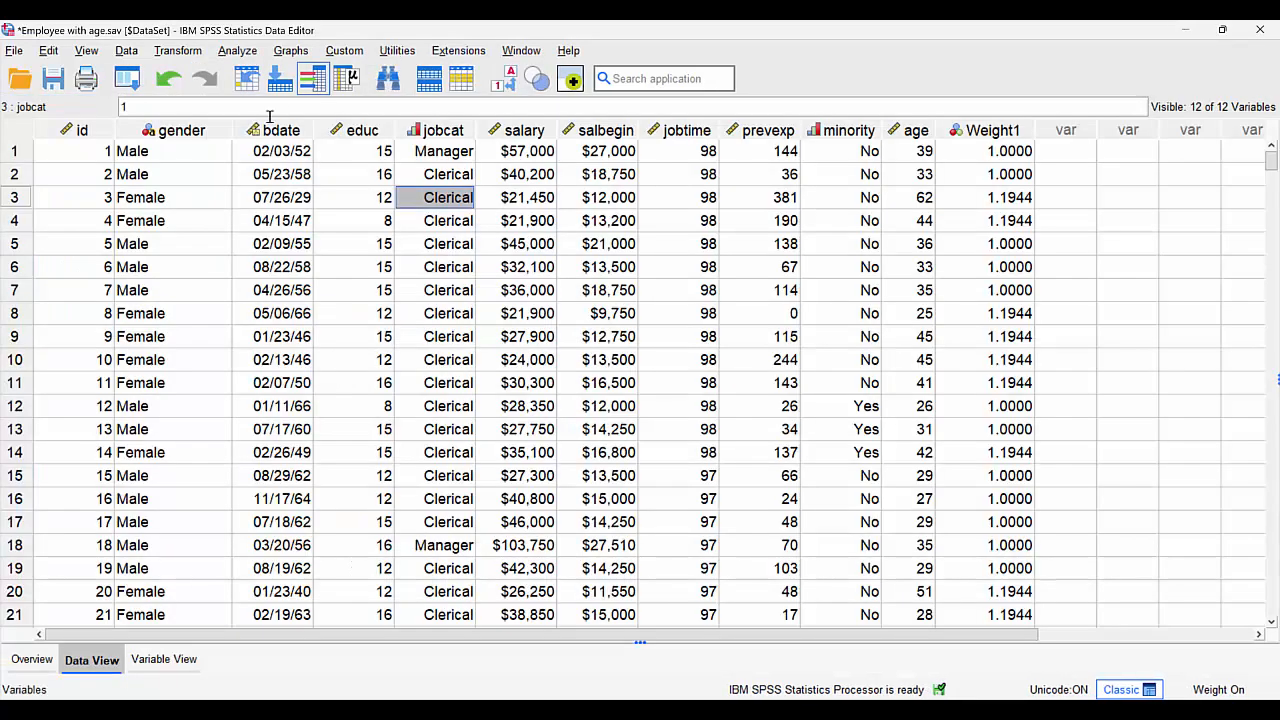
- Go to the last case in the gender column to check the dataset's number of cases, and return to the first case
{"action": "left_click", "coordinate": [177, 151]}
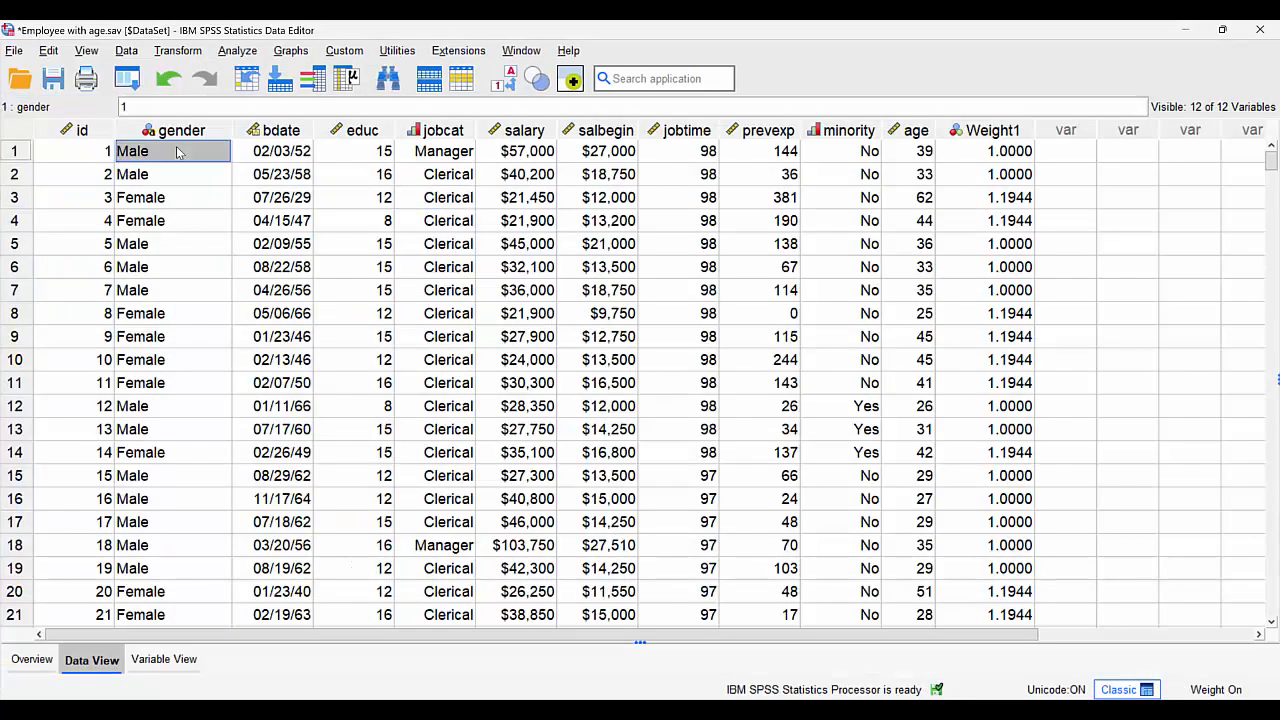
{"action": "key", "text": "ctrl+Down"}
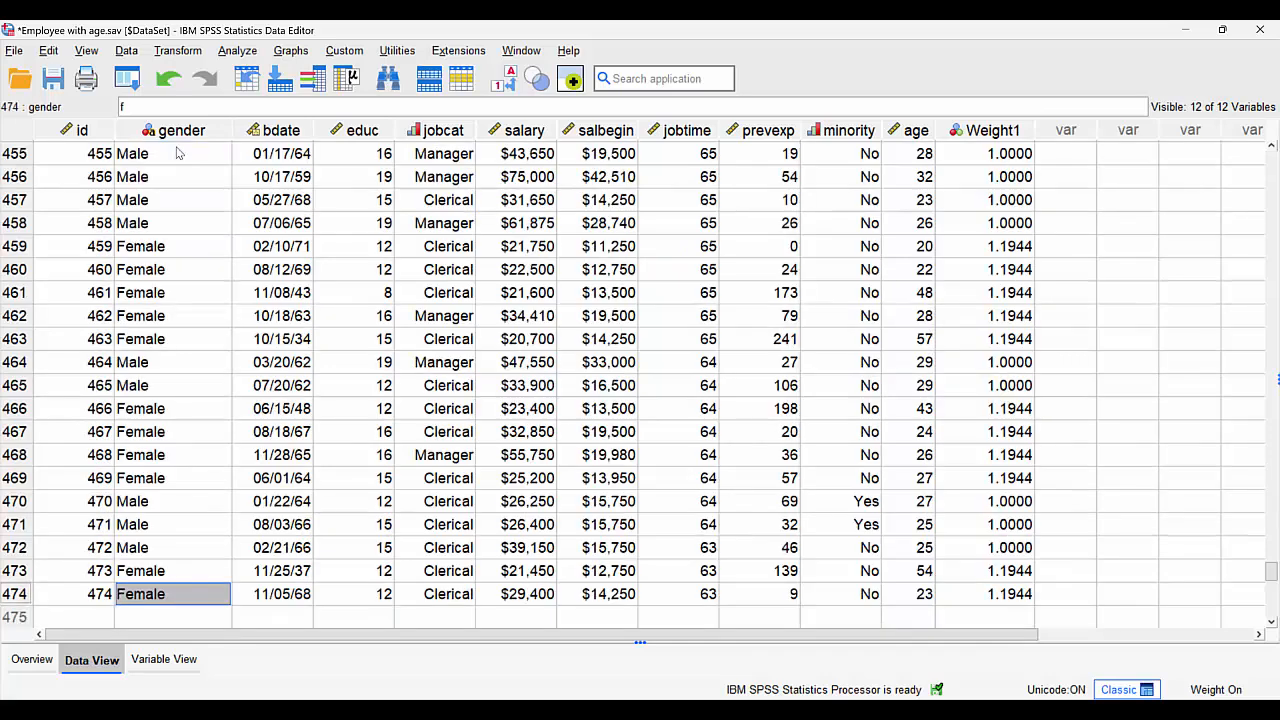
{"action": "key", "text": "ctrl+Up"}
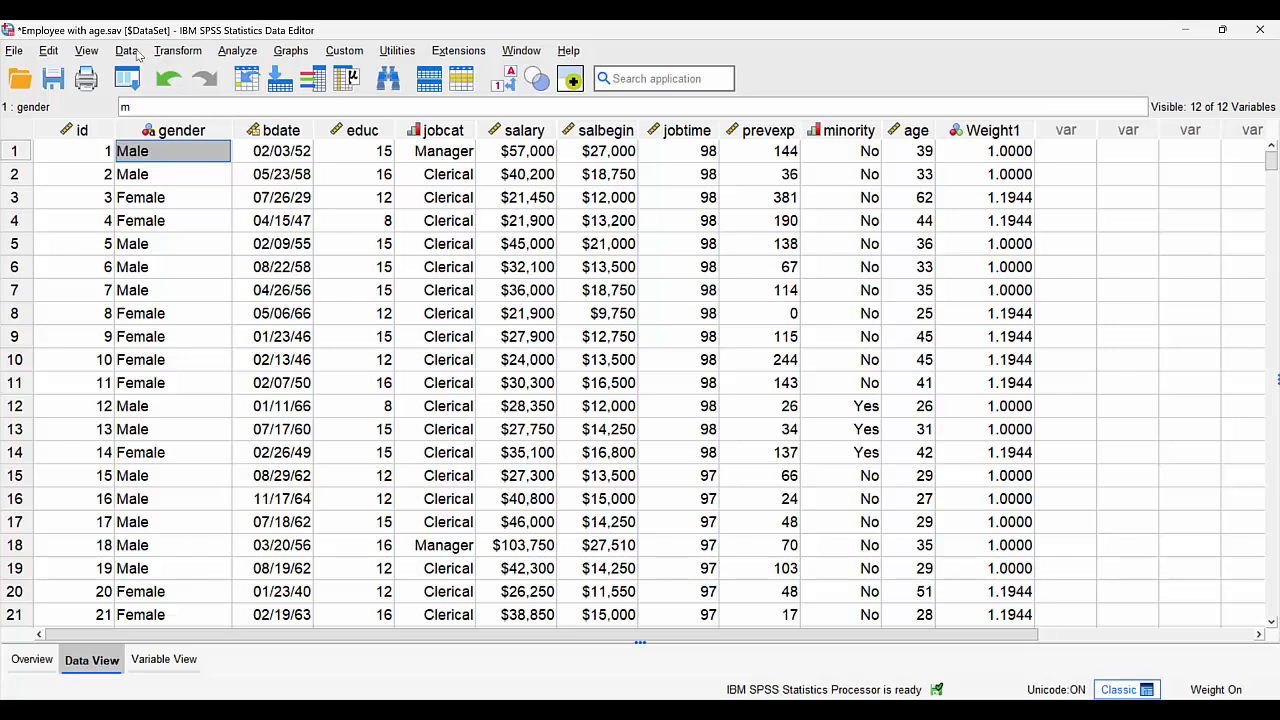
- Set up a Compute Variable for the target variable Weight2 and include all cases instead of only females
{"action": "left_click", "coordinate": [177, 54]}
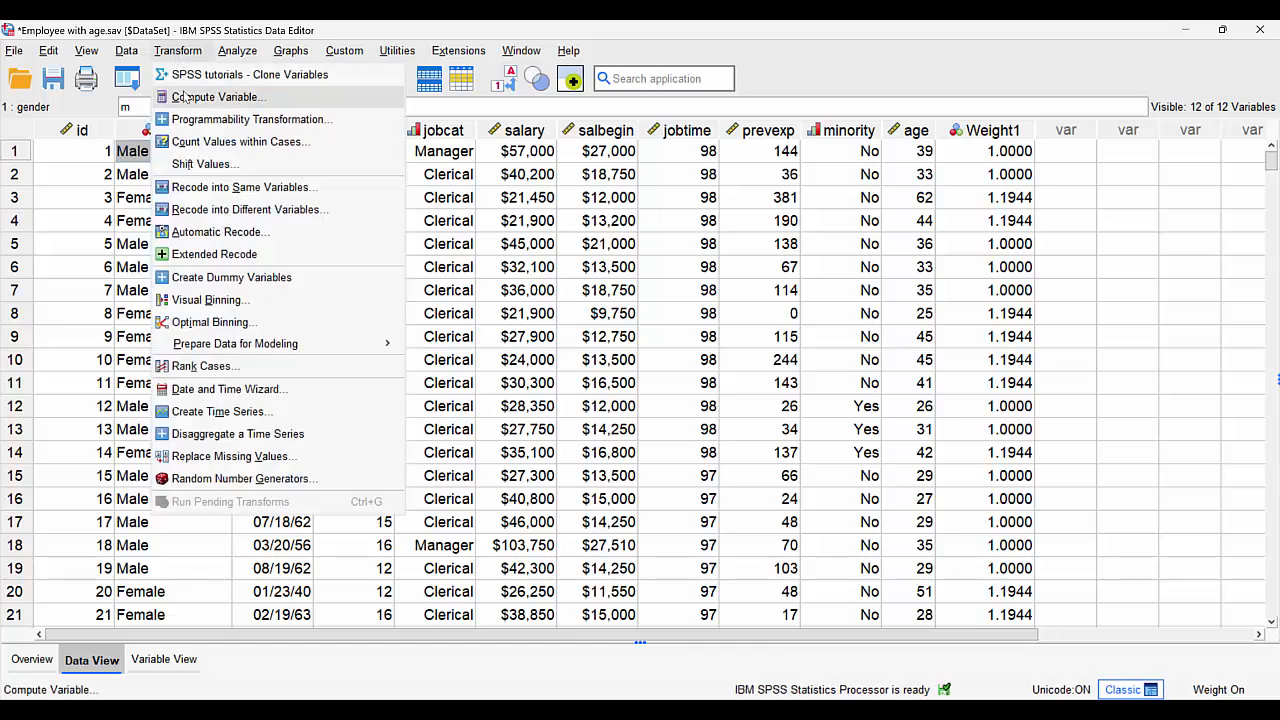
{"action": "left_click", "coordinate": [213, 97]}
{"action": "left_click", "coordinate": [329, 192]}
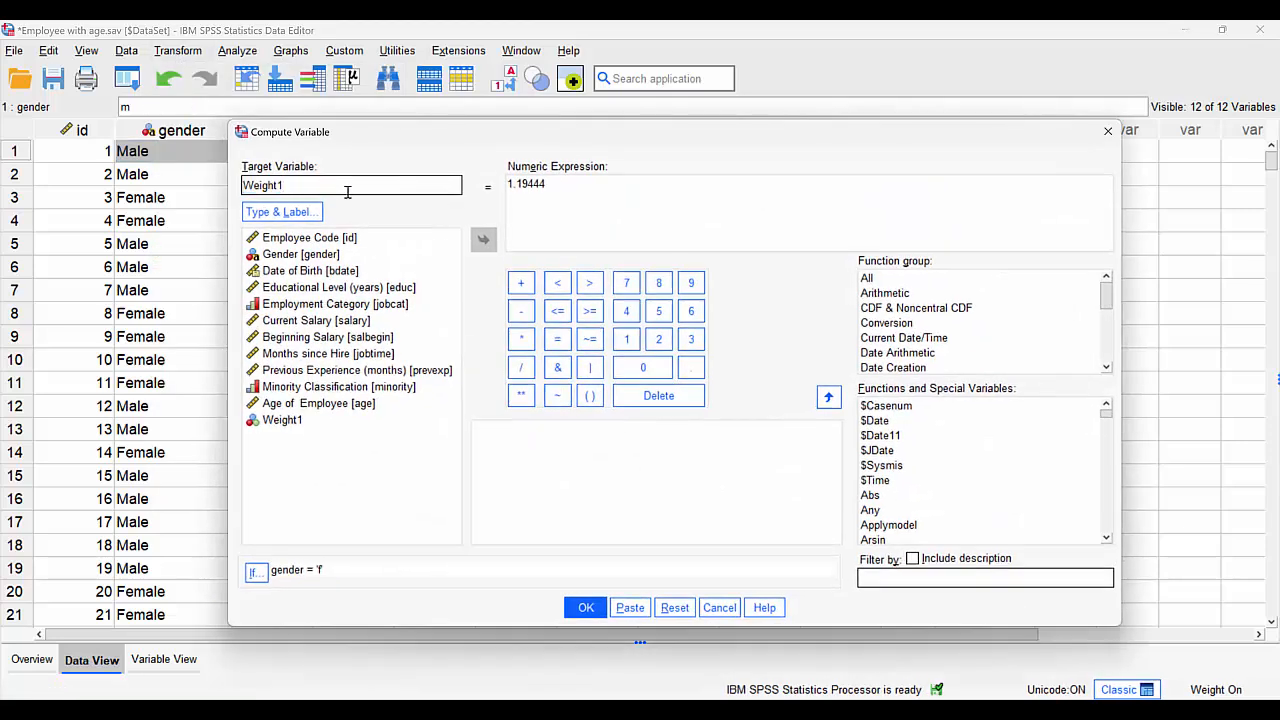
{"action": "left_click", "coordinate": [255, 572]}
{"action": "left_click", "coordinate": [592, 150]}
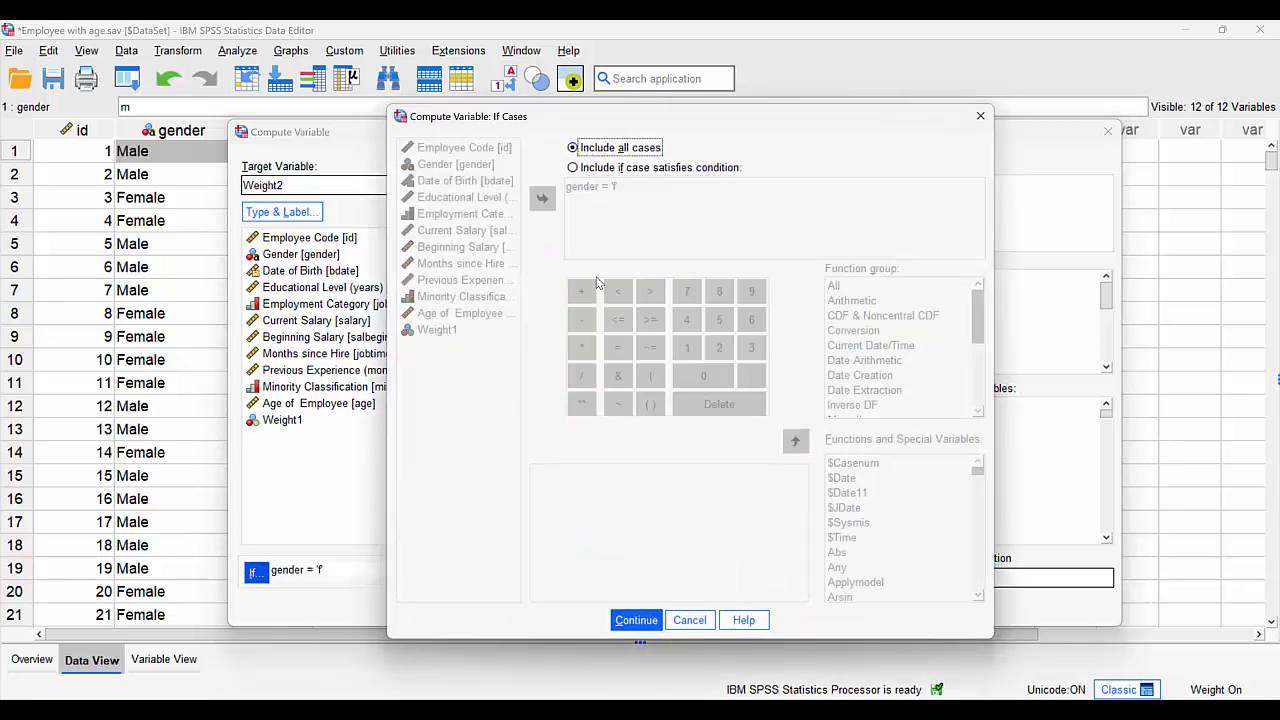
{"action": "left_click", "coordinate": [636, 620]}
- Set the numeric expression for Weight2 to 1, run the computation and return to the dataset
{"action": "double_click", "coordinate": [559, 187]}
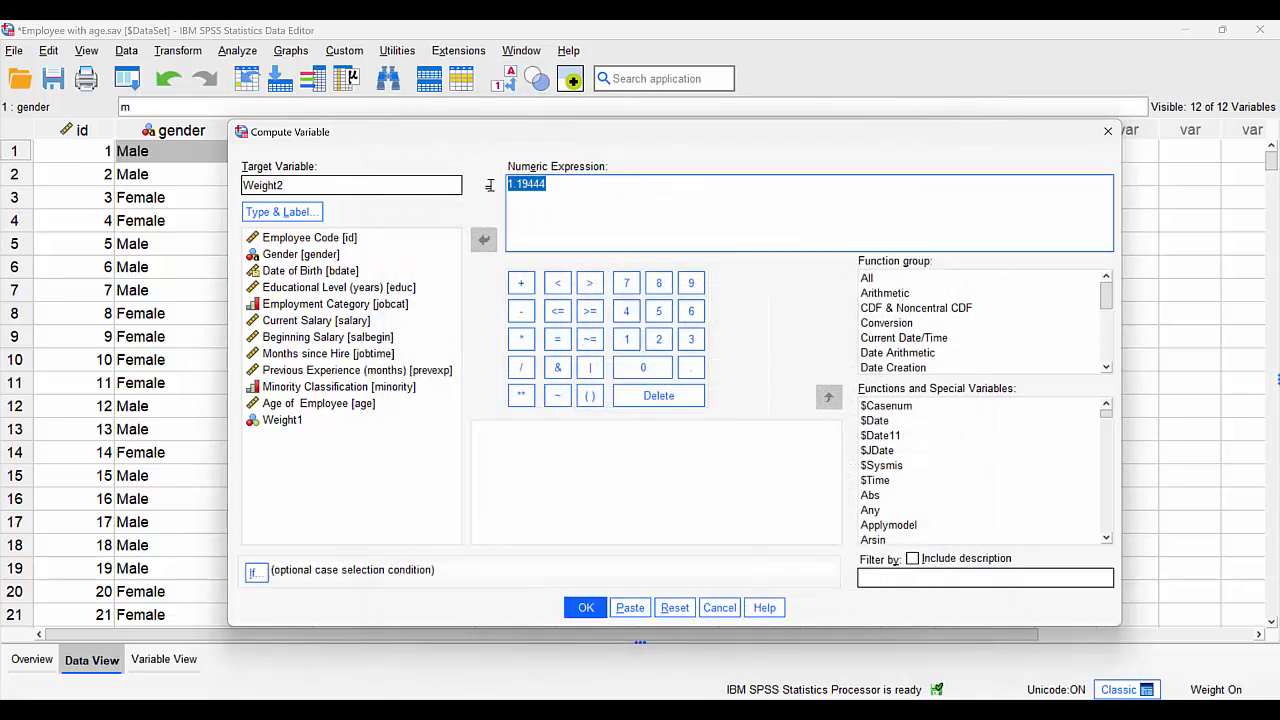
{"action": "type", "text": "1"}
{"action": "left_click", "coordinate": [587, 608]}
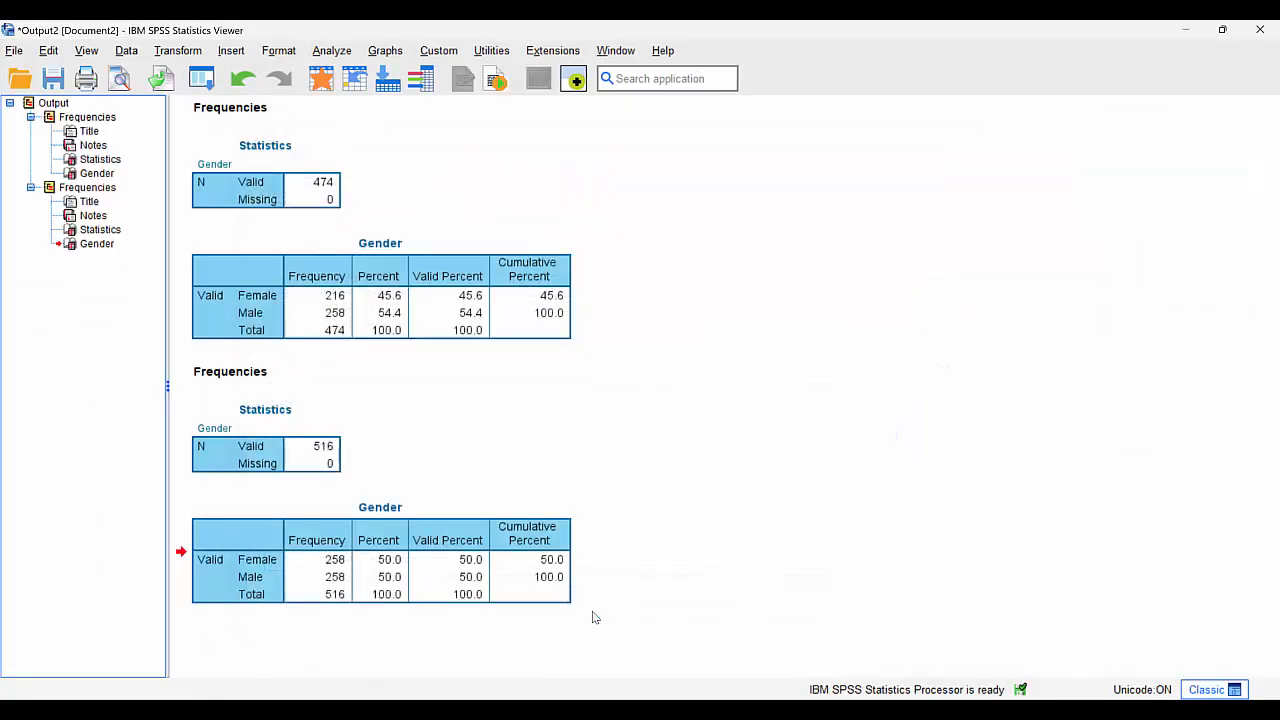
{"action": "left_click", "coordinate": [321, 80]}
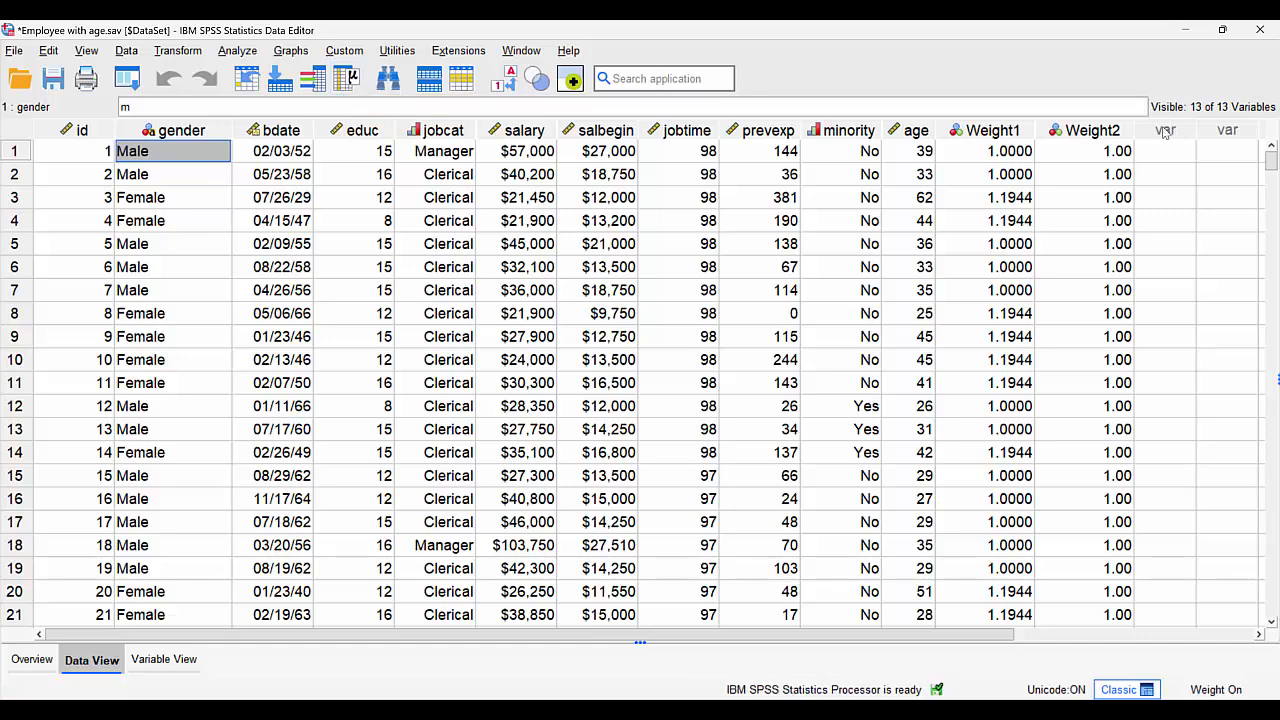
- Set up another Compute Variable for Weight2 with the numeric expression 0.83721
{"action": "left_click", "coordinate": [166, 55]}
{"action": "left_click", "coordinate": [180, 98]}
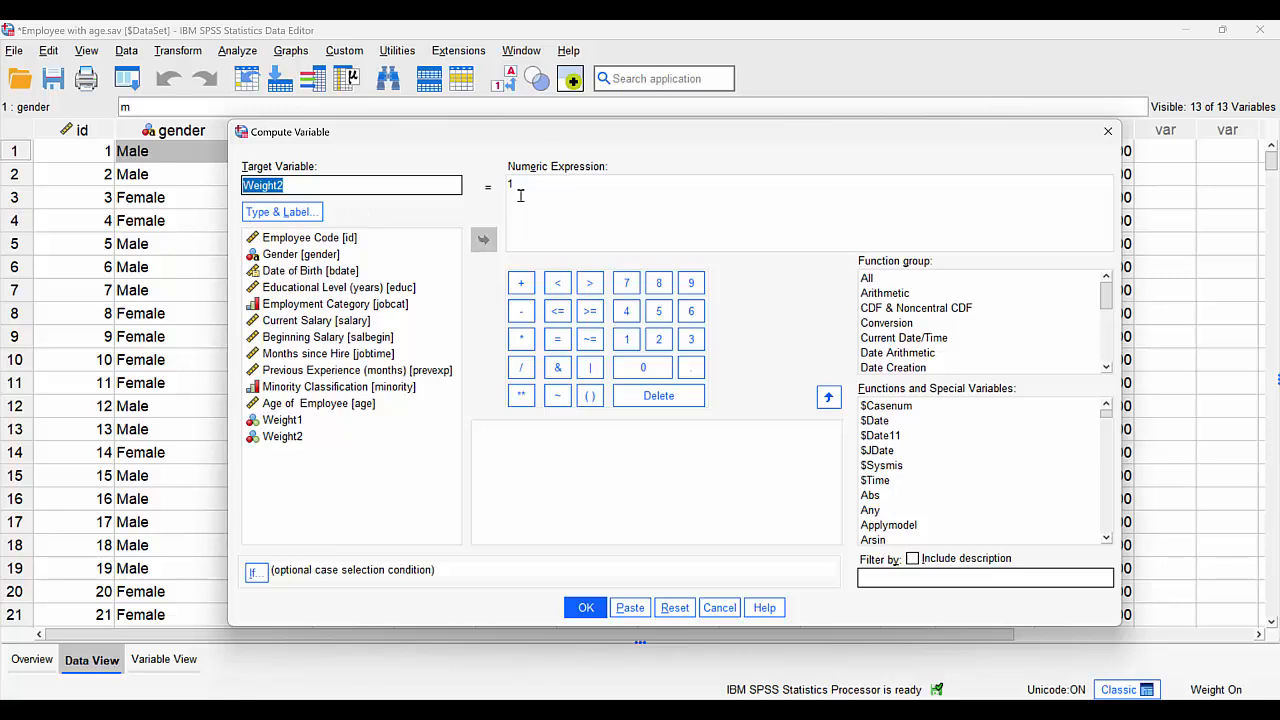
{"action": "left_click_drag", "start_coordinate": [520, 196], "coordinate": [505, 190]}
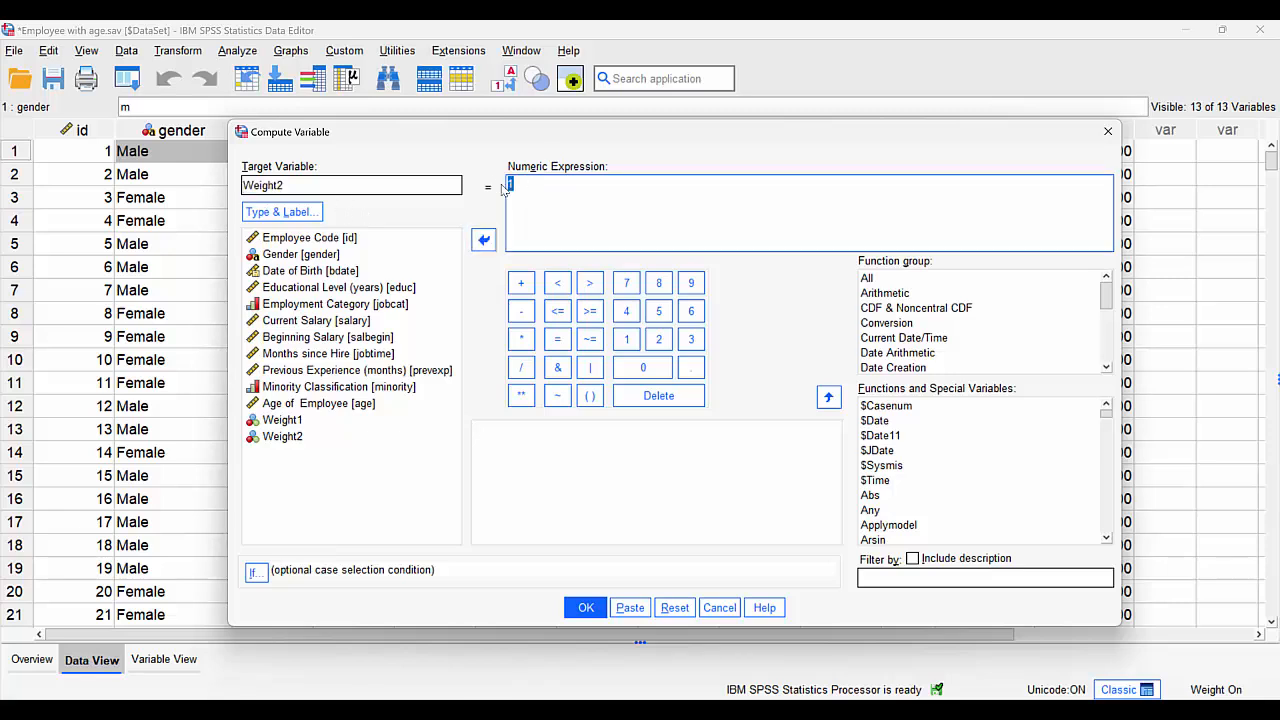
{"action": "type", "text": "0.8372"}
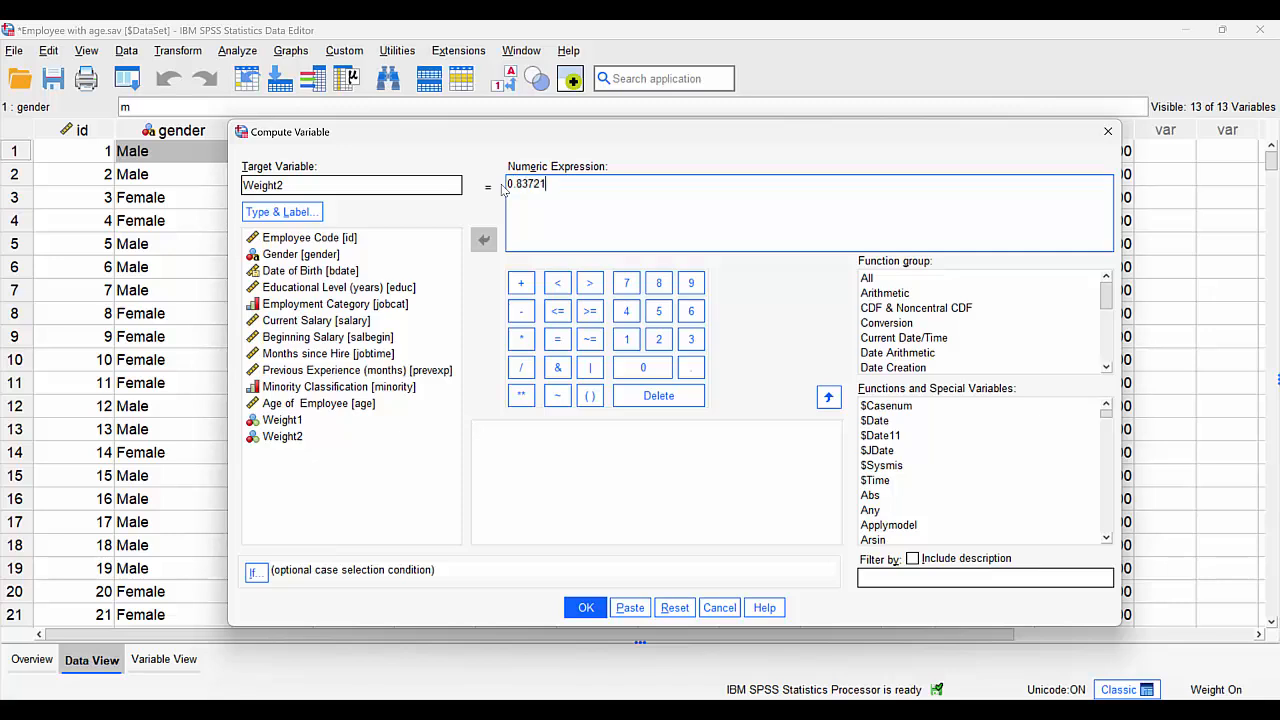
- Restrict the Weight2 computation to cases satisfying the condition gender = 'm'
{"action": "left_click", "coordinate": [260, 570]}
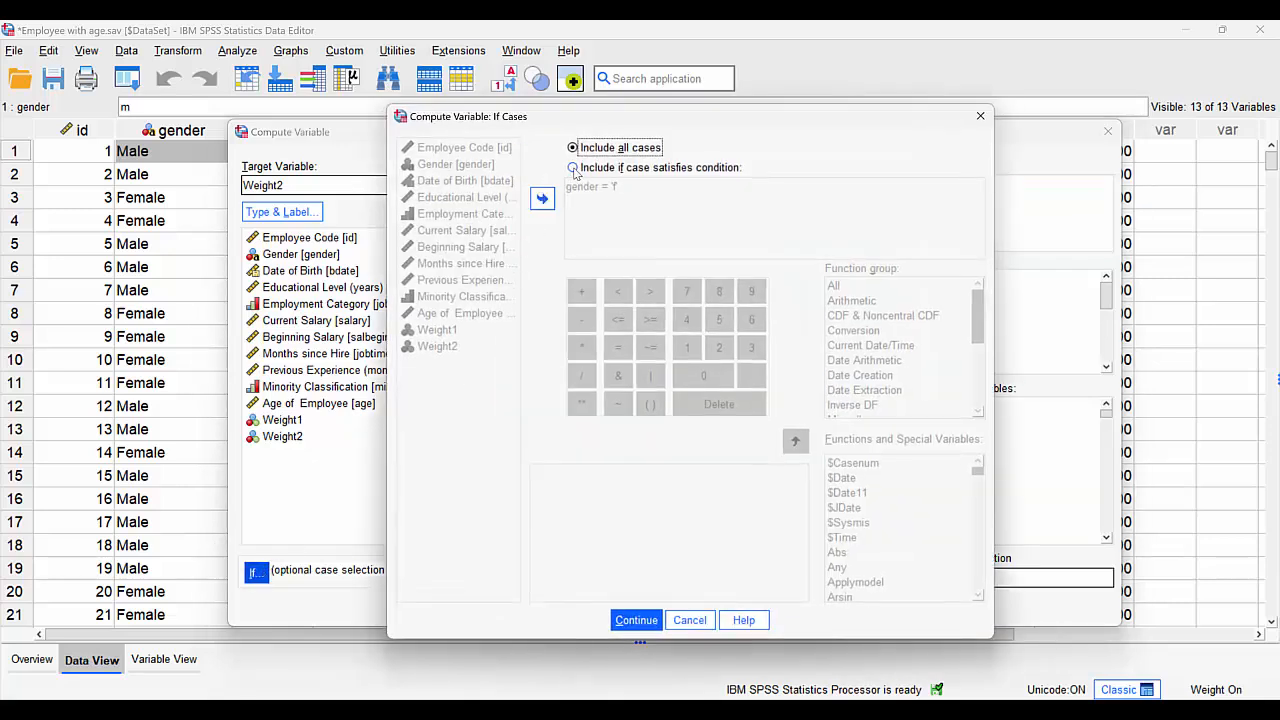
{"action": "left_click", "coordinate": [573, 168]}
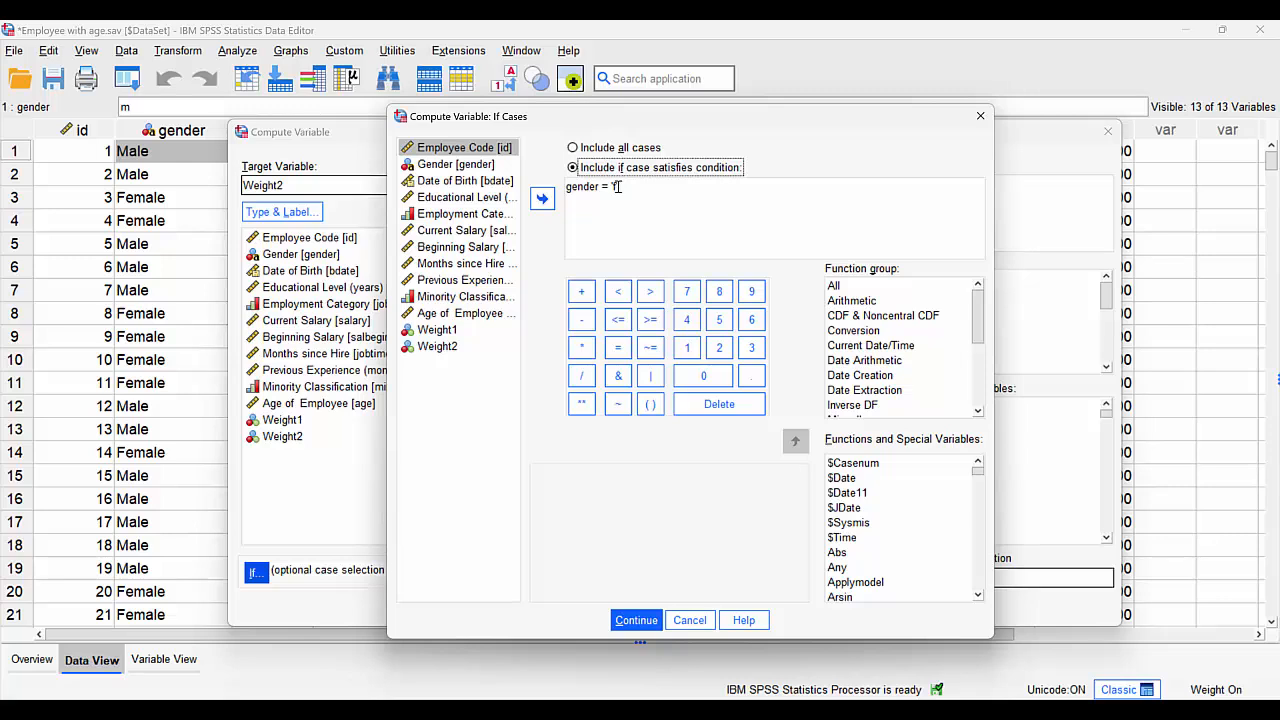
{"action": "left_click", "coordinate": [617, 187]}
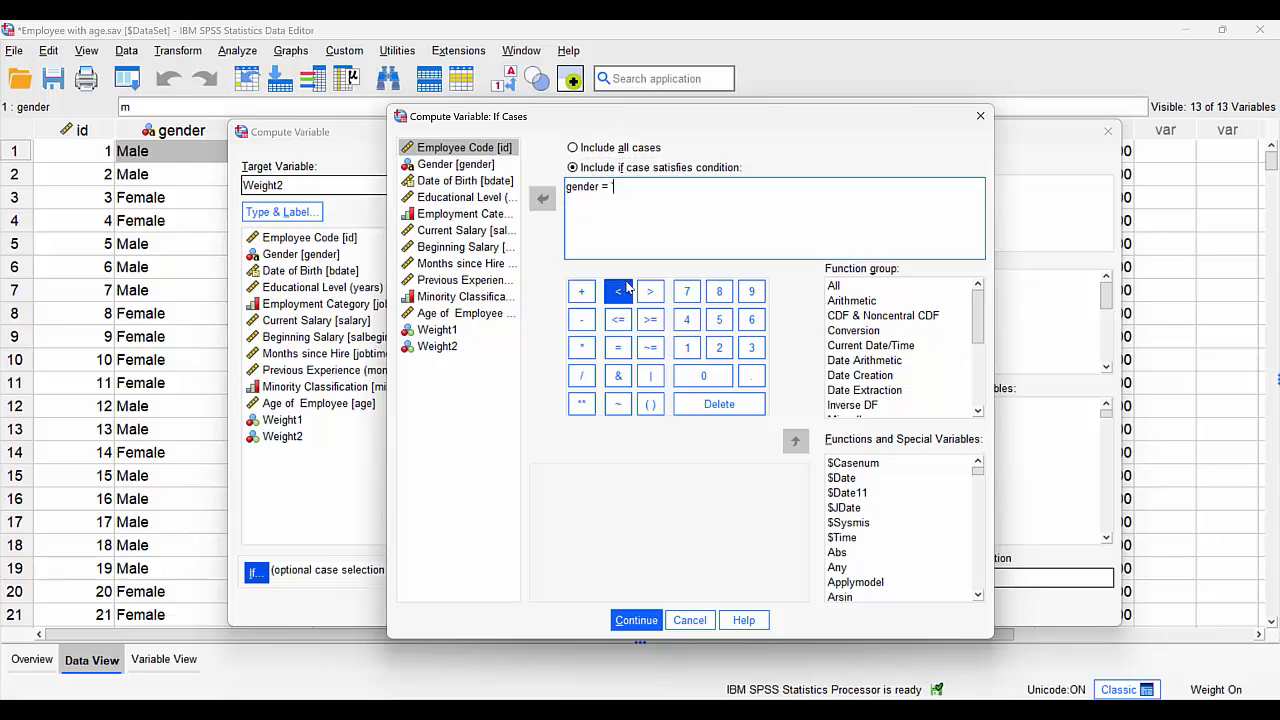
{"action": "type", "text": "gender = 'm'"}
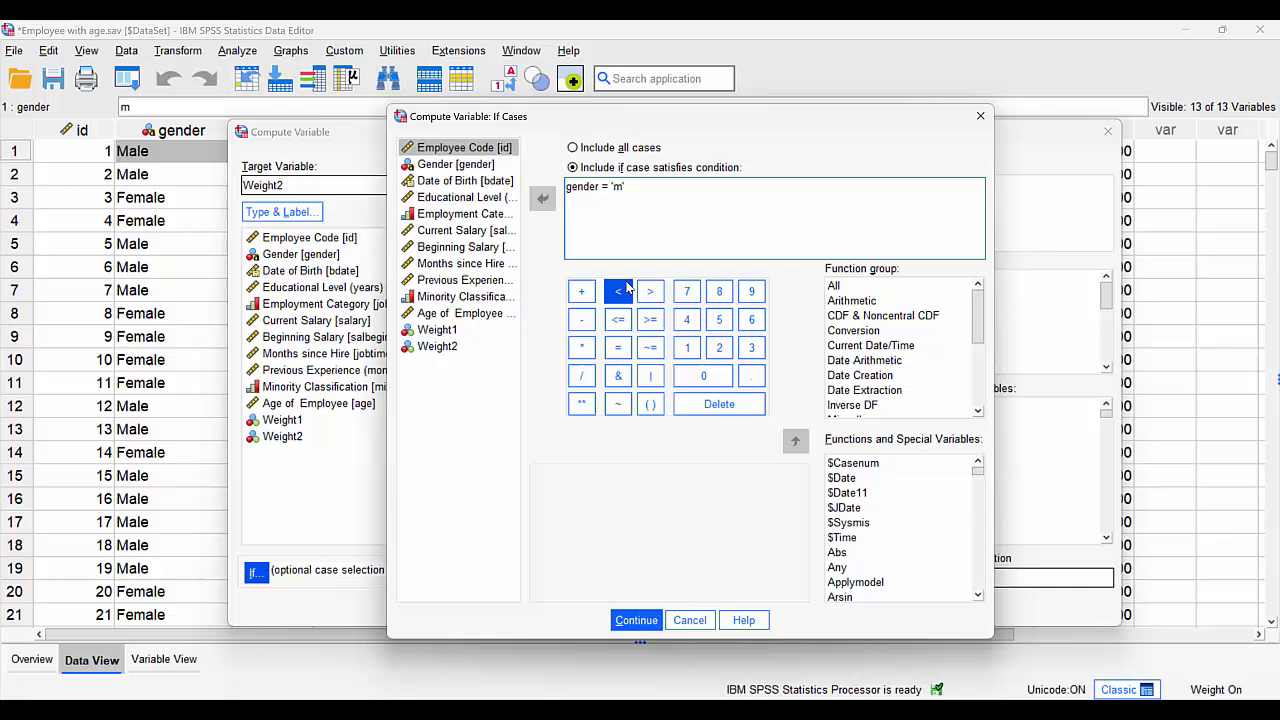
{"action": "left_click", "coordinate": [637, 620]}
- Run the conditional computation, allowing the existing Weight2 variable to be changed, and return to the dataset
{"action": "left_click", "coordinate": [586, 607]}
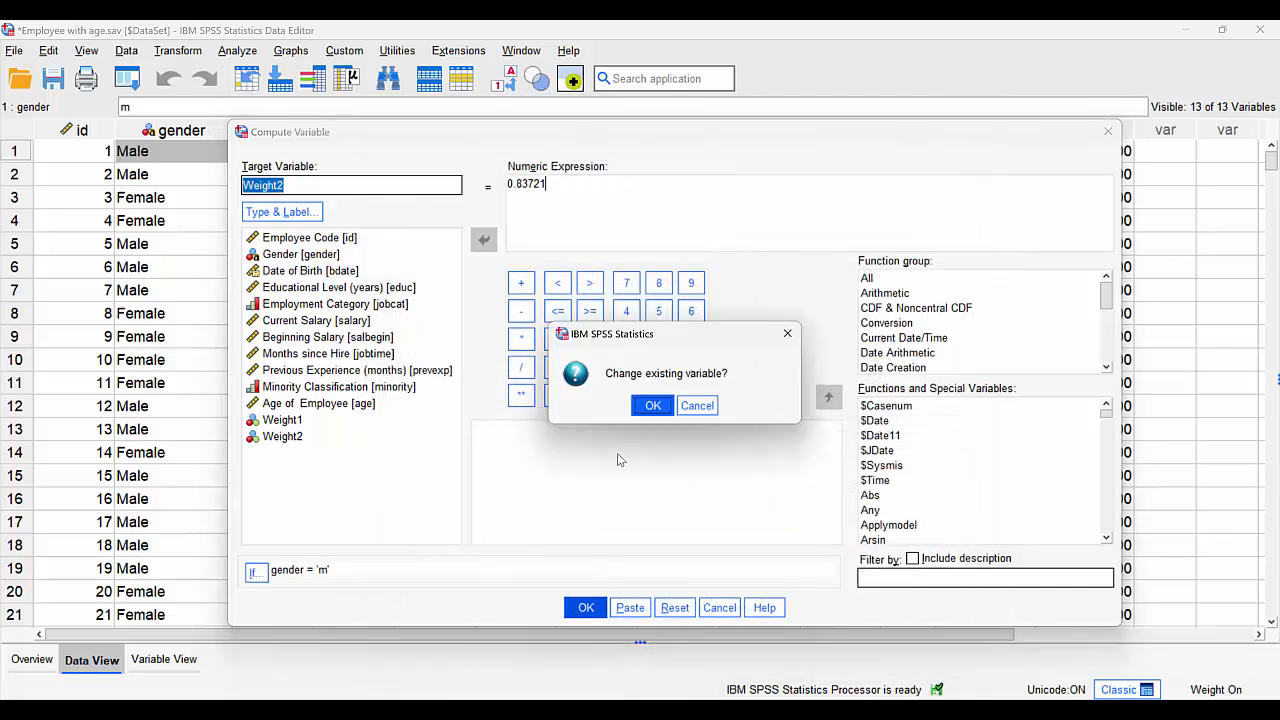
{"action": "left_click", "coordinate": [652, 406]}
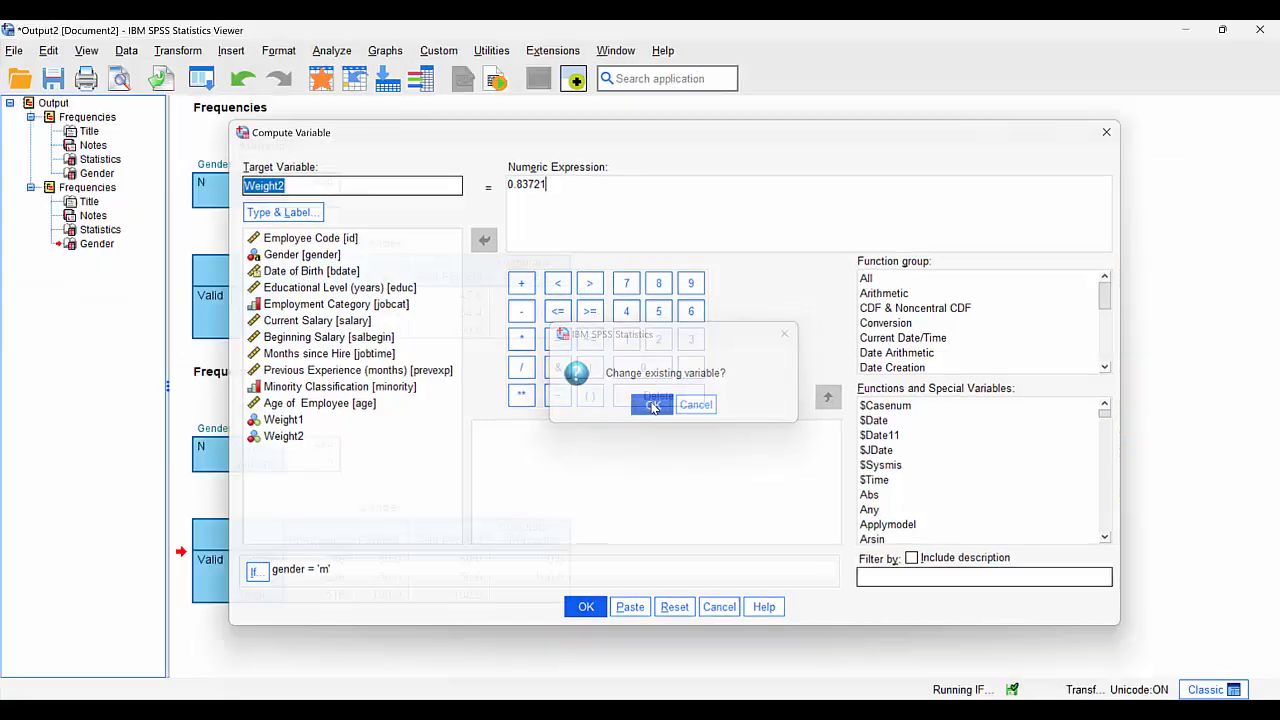
{"action": "left_click", "coordinate": [339, 78]}
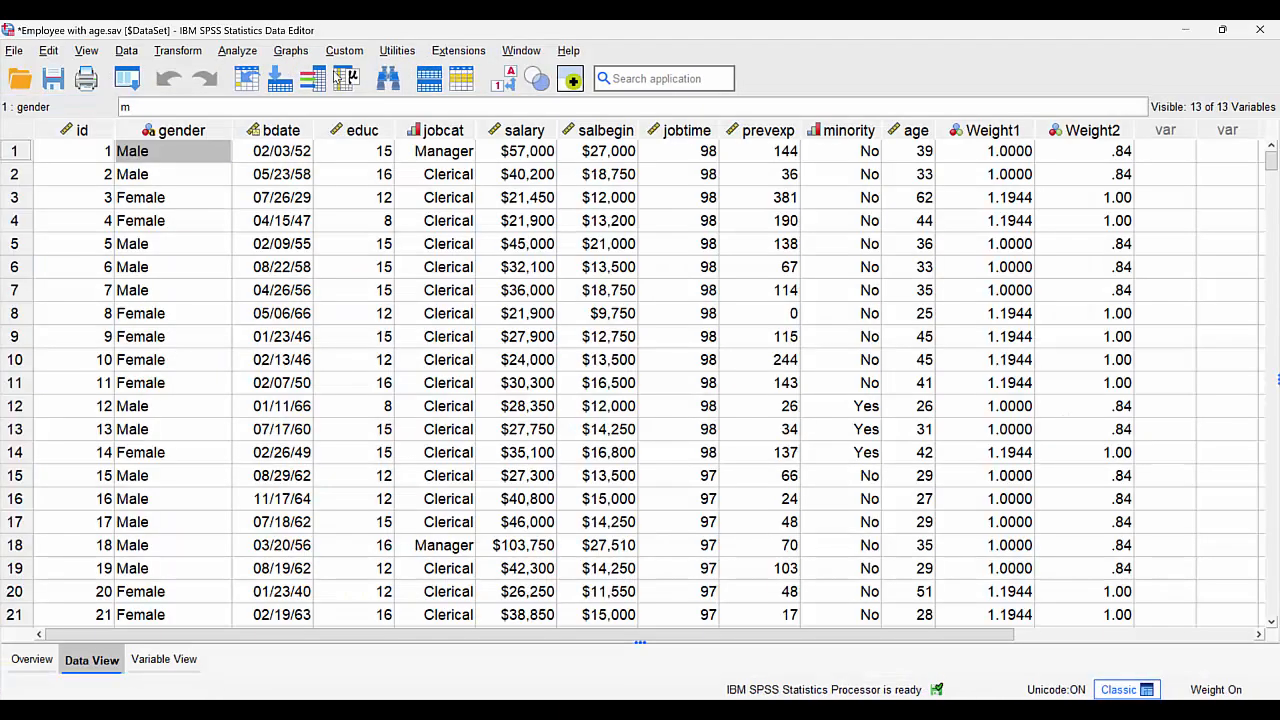
- Set the Weight2 variable to 5 decimals and return to the data values
{"action": "double_click", "coordinate": [1122, 132]}
{"action": "left_click", "coordinate": [378, 133]}
{"action": "left_click", "coordinate": [378, 125]}
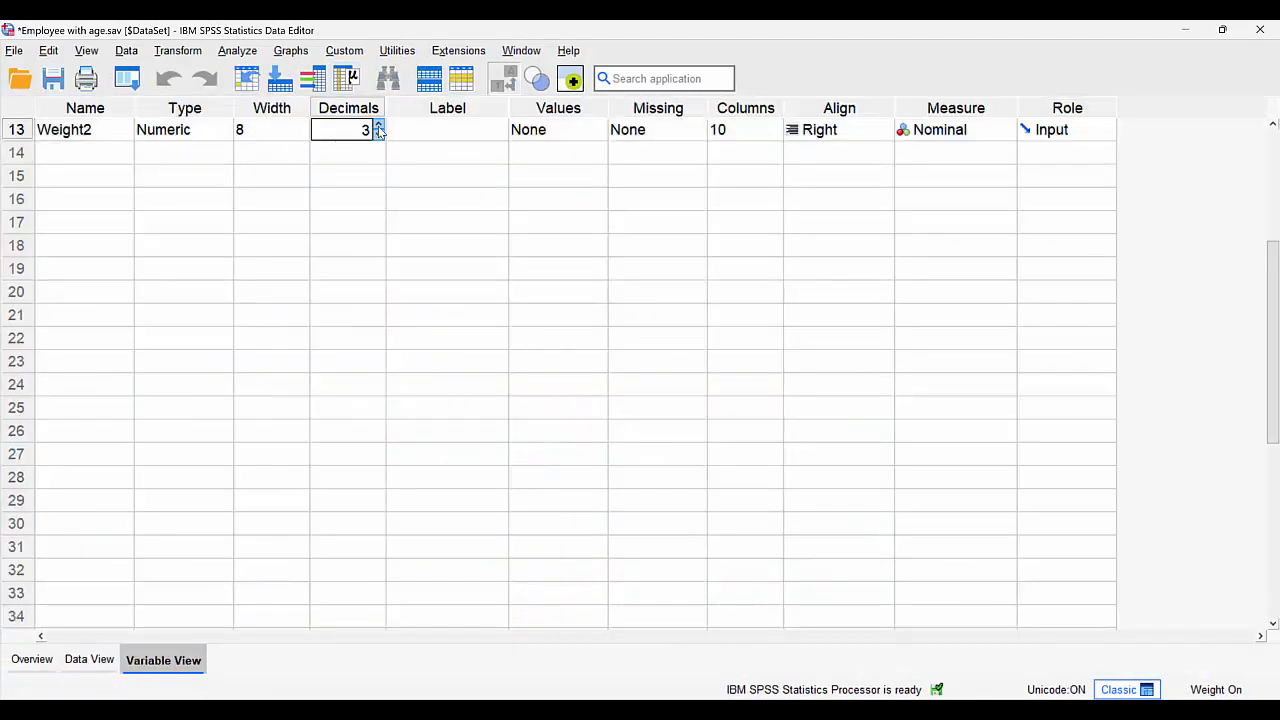
{"action": "left_click", "coordinate": [378, 125]}
{"action": "left_click", "coordinate": [378, 125]}
{"action": "left_click", "coordinate": [89, 661]}
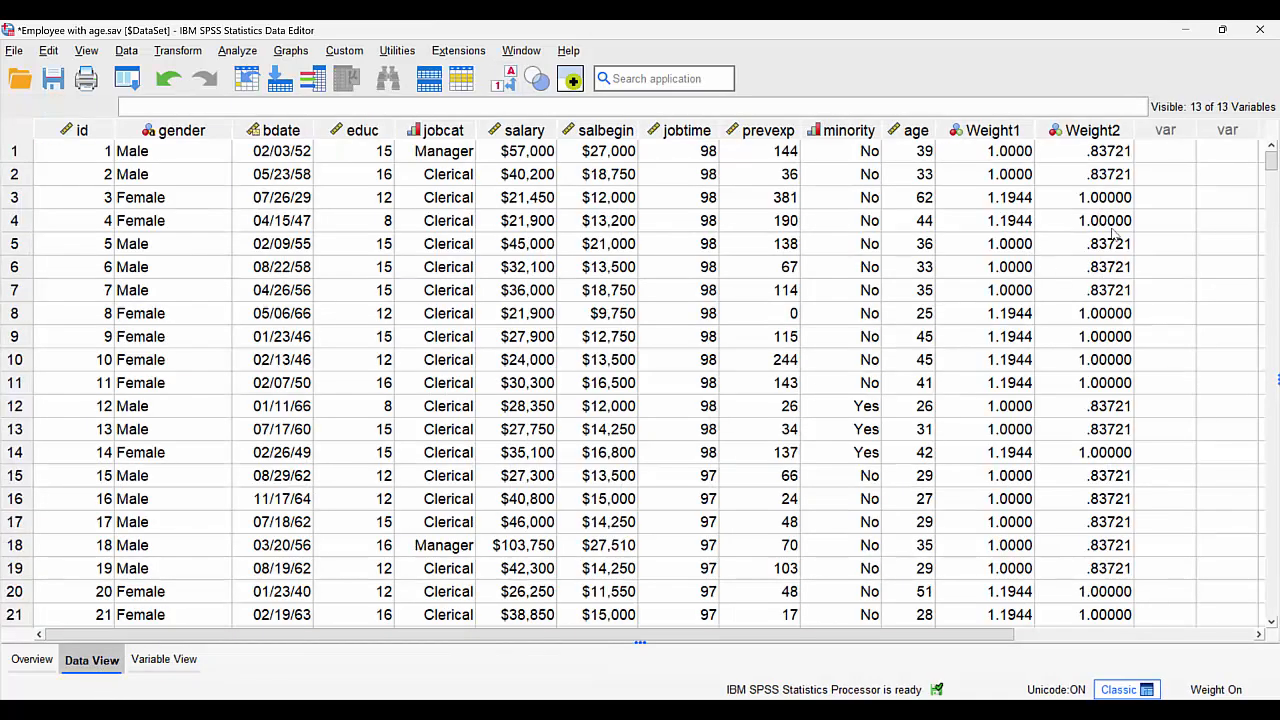
- Weight the cases by Weight2 in place of Weight1 as the frequency variable
{"action": "left_click", "coordinate": [127, 53]}
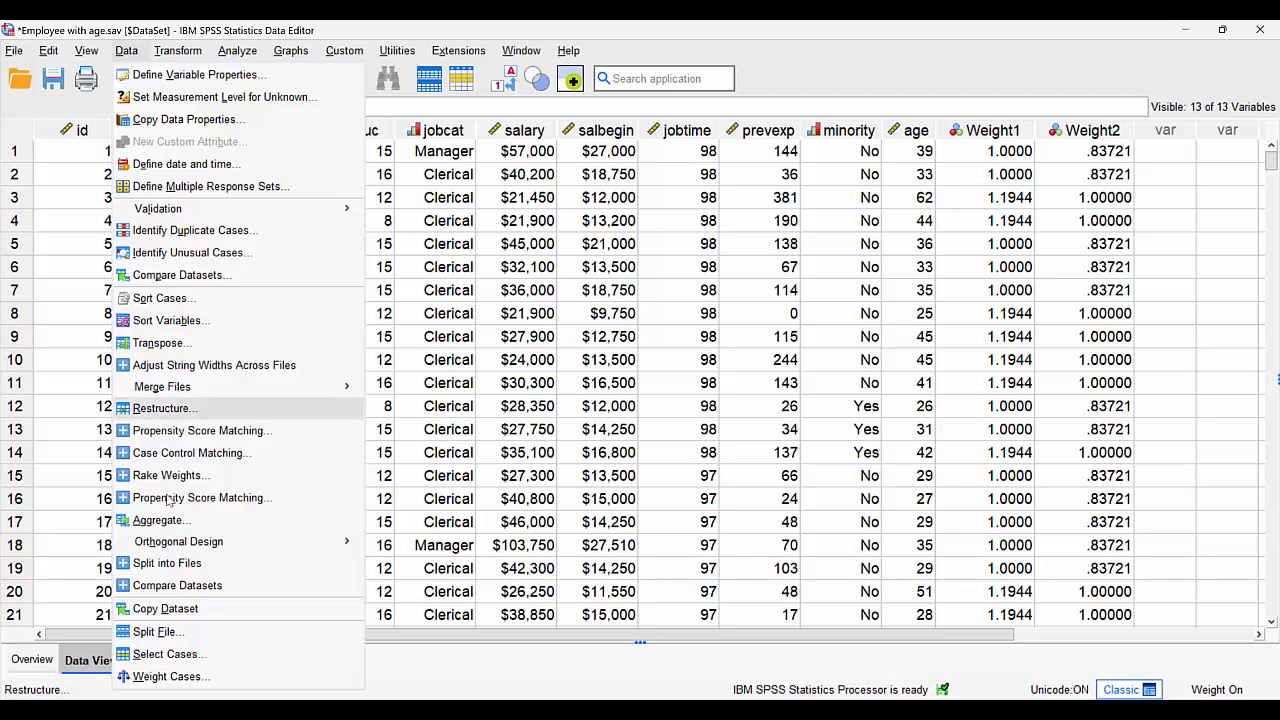
{"action": "left_click", "coordinate": [196, 678]}
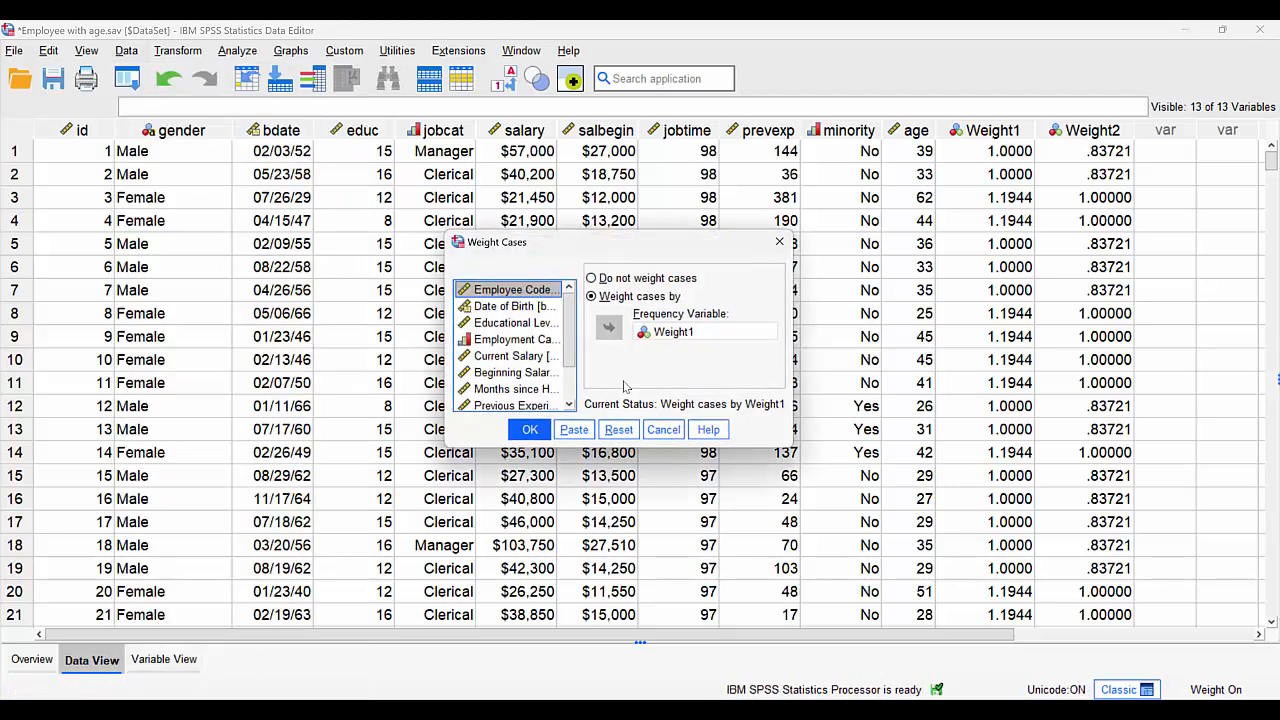
{"action": "left_click", "coordinate": [650, 335]}
{"action": "left_click", "coordinate": [607, 327]}
{"action": "scroll", "coordinate": [567, 362], "scroll_direction": "down", "scroll_amount": 1}
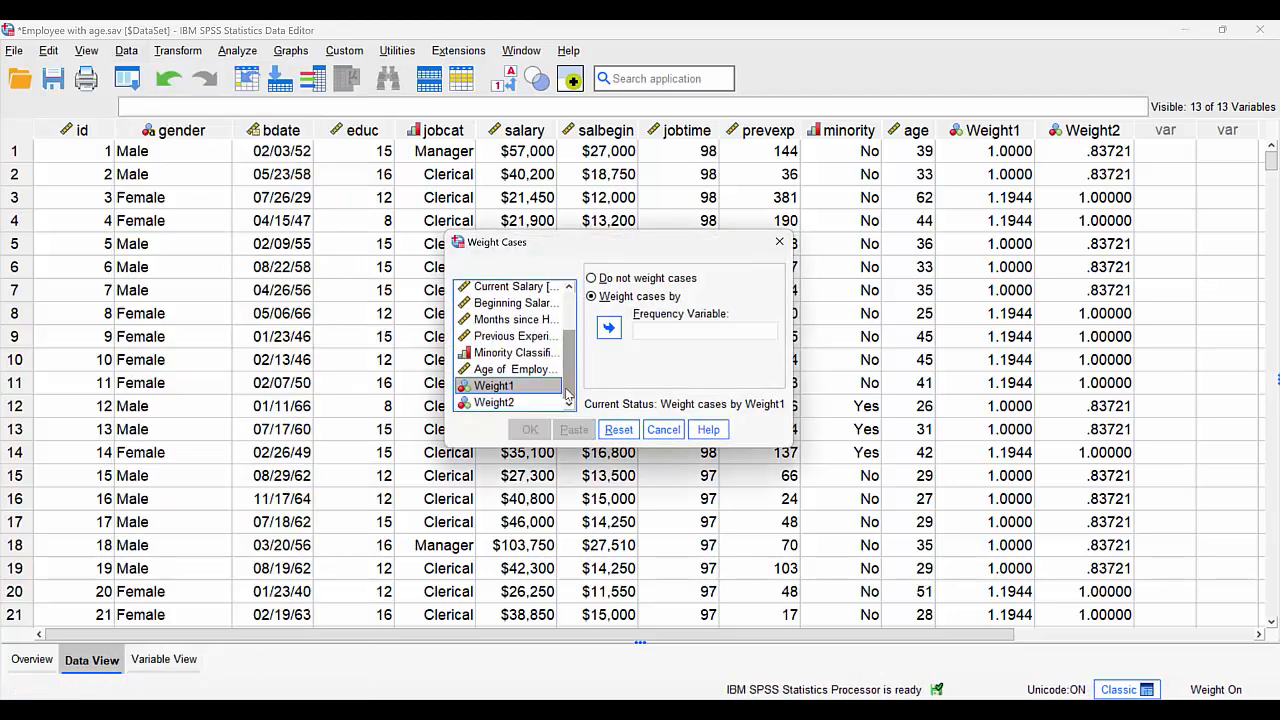
{"action": "left_click", "coordinate": [518, 403]}
{"action": "left_click", "coordinate": [607, 328]}
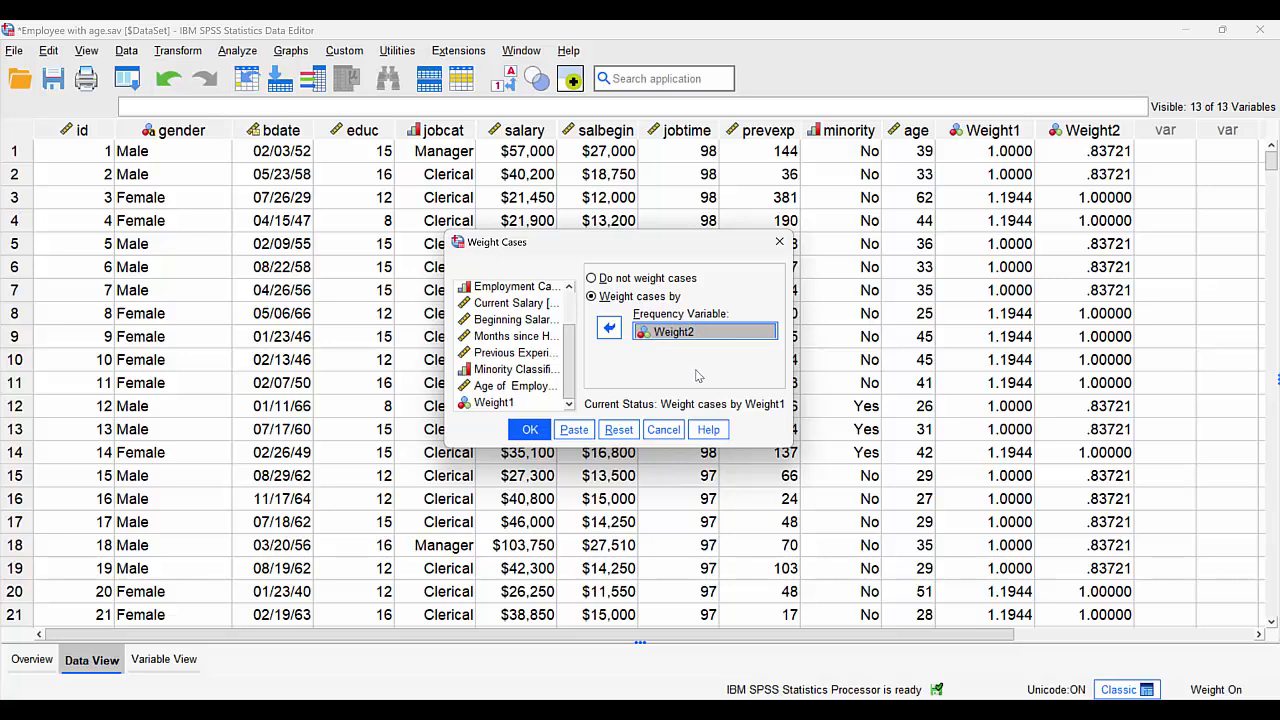
{"action": "left_click", "coordinate": [530, 432]}
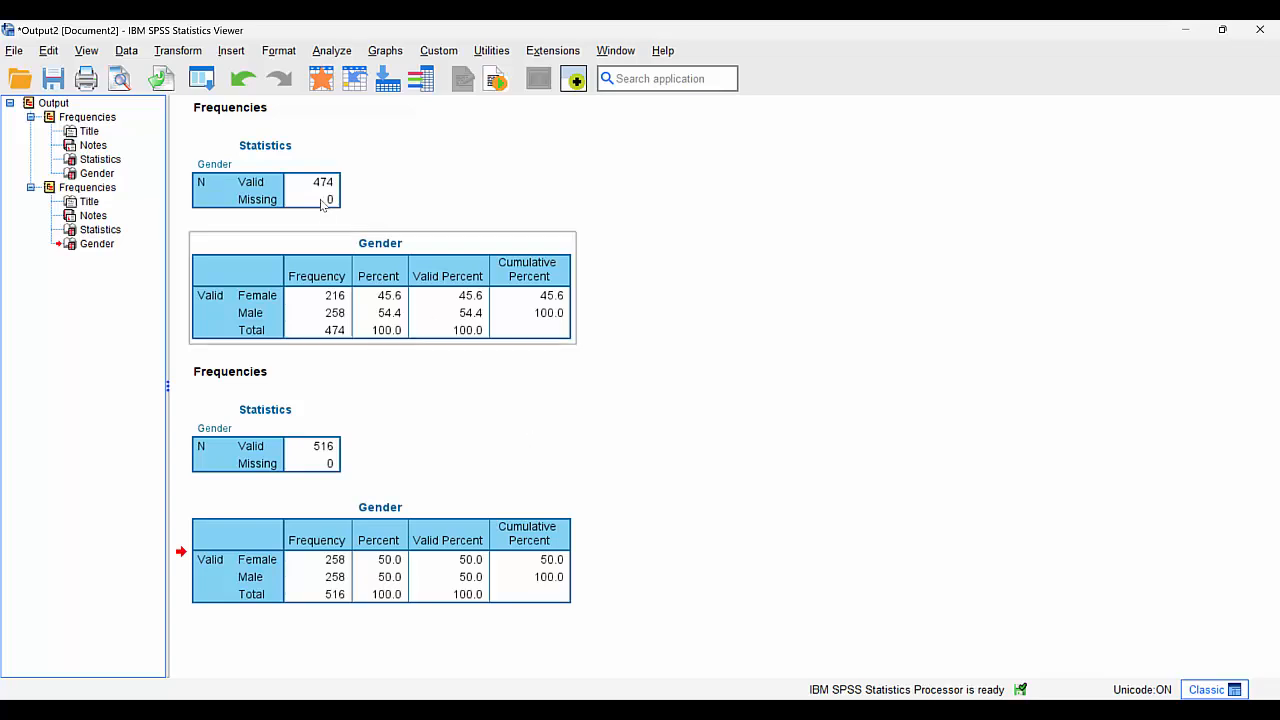
- Produce descriptive statistics for gender under the Weight2 weighting and compare the gender frequency tables, returning to the dataset
{"action": "left_click", "coordinate": [321, 78]}
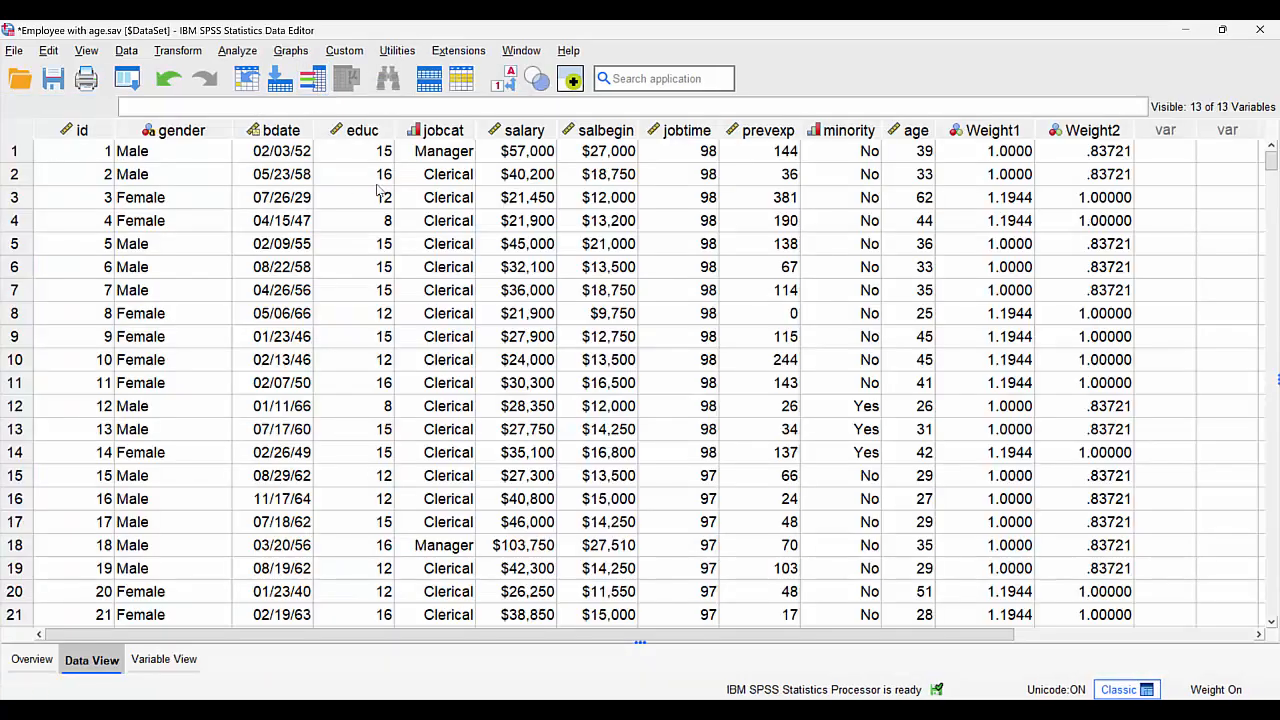
{"action": "right_click", "coordinate": [177, 172]}
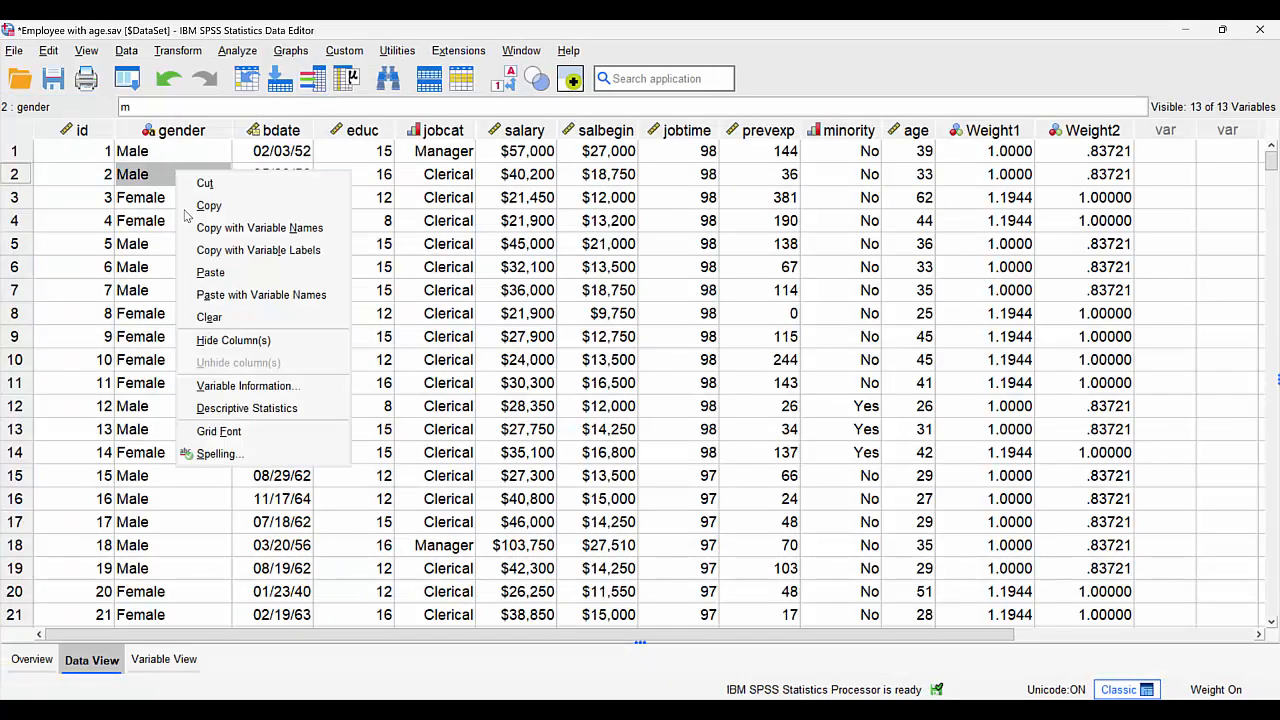
{"action": "left_click", "coordinate": [246, 408]}
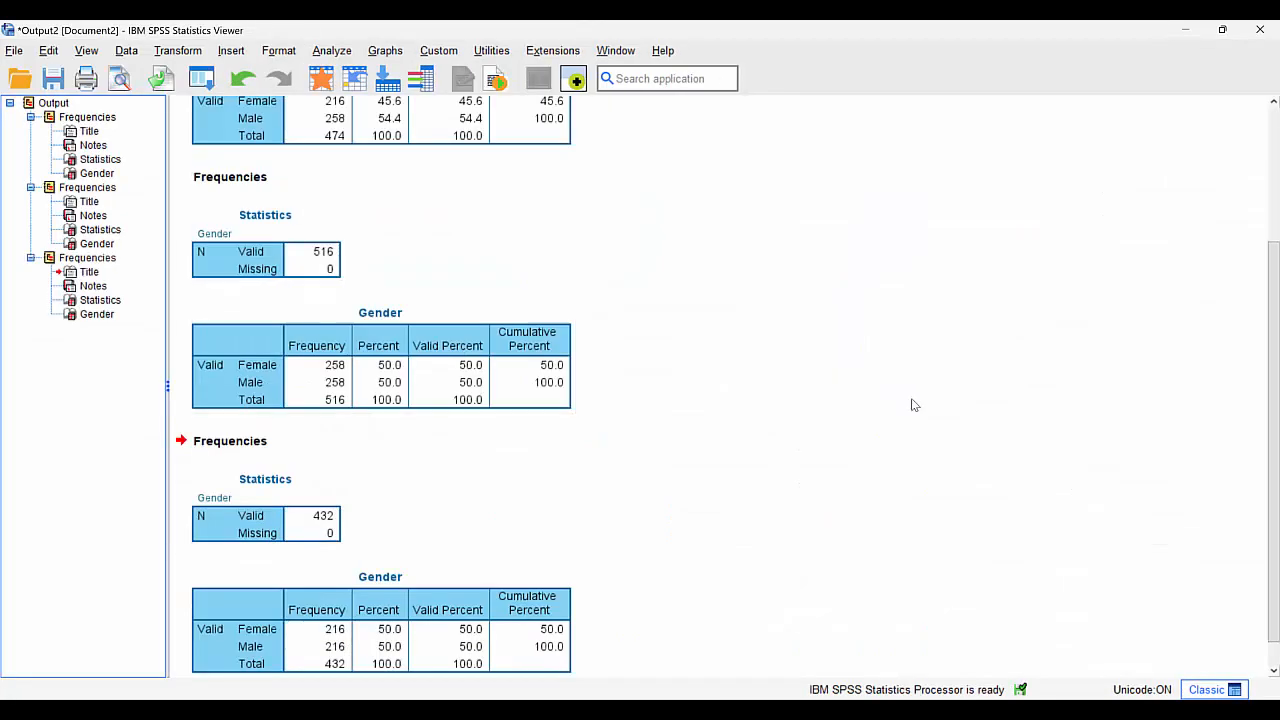
{"action": "scroll", "coordinate": [994, 405], "scroll_direction": "down", "scroll_amount": 1}
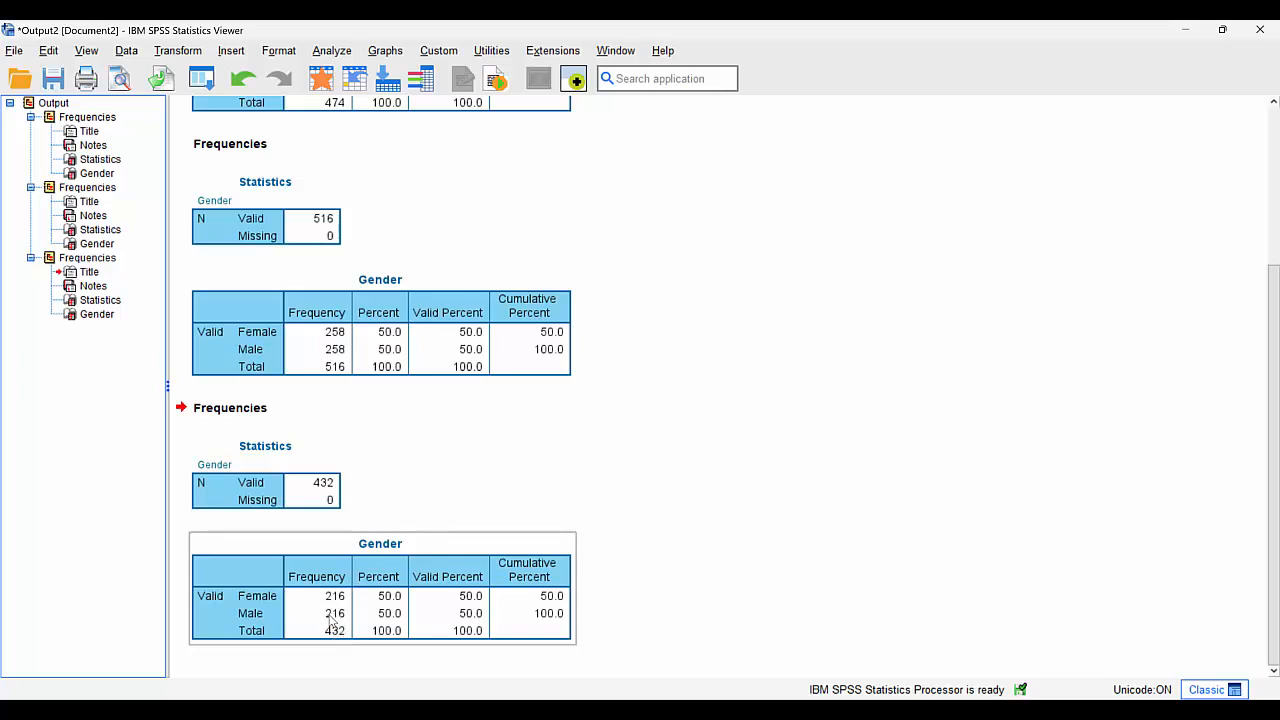
{"action": "scroll", "coordinate": [514, 334], "scroll_direction": "up", "scroll_amount": 5}
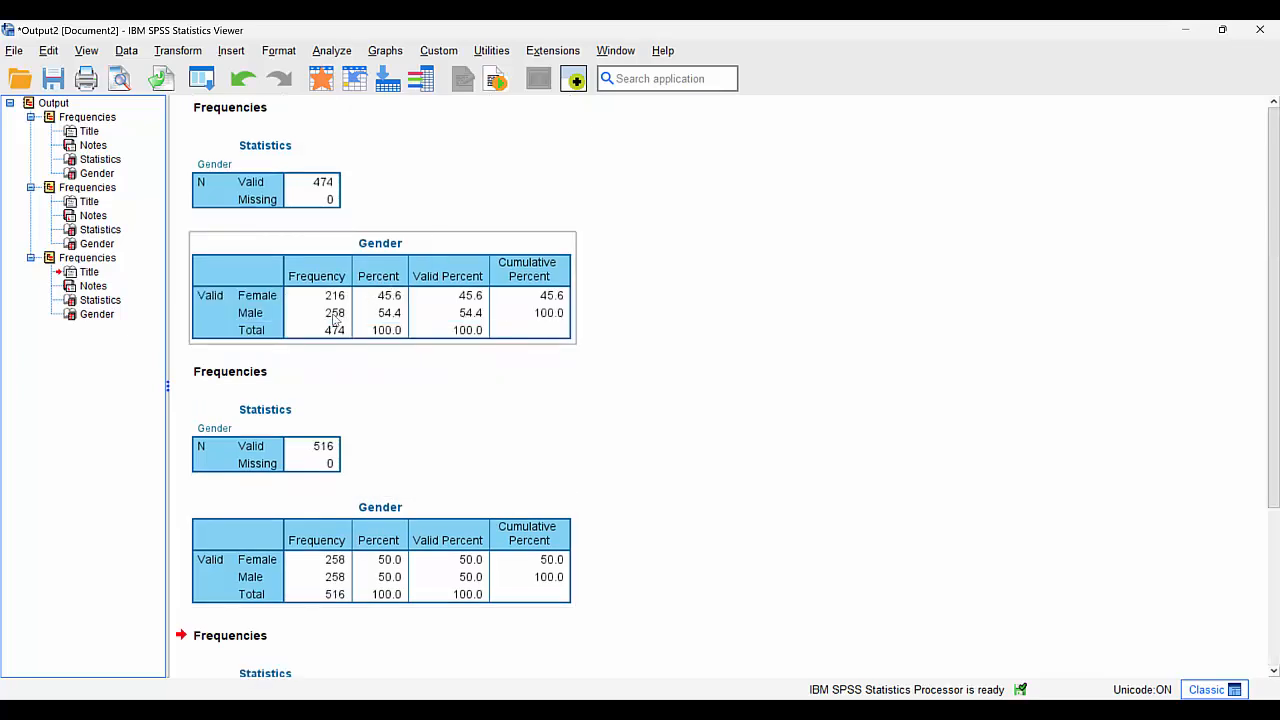
{"action": "scroll", "coordinate": [546, 369], "scroll_direction": "down", "scroll_amount": 5}
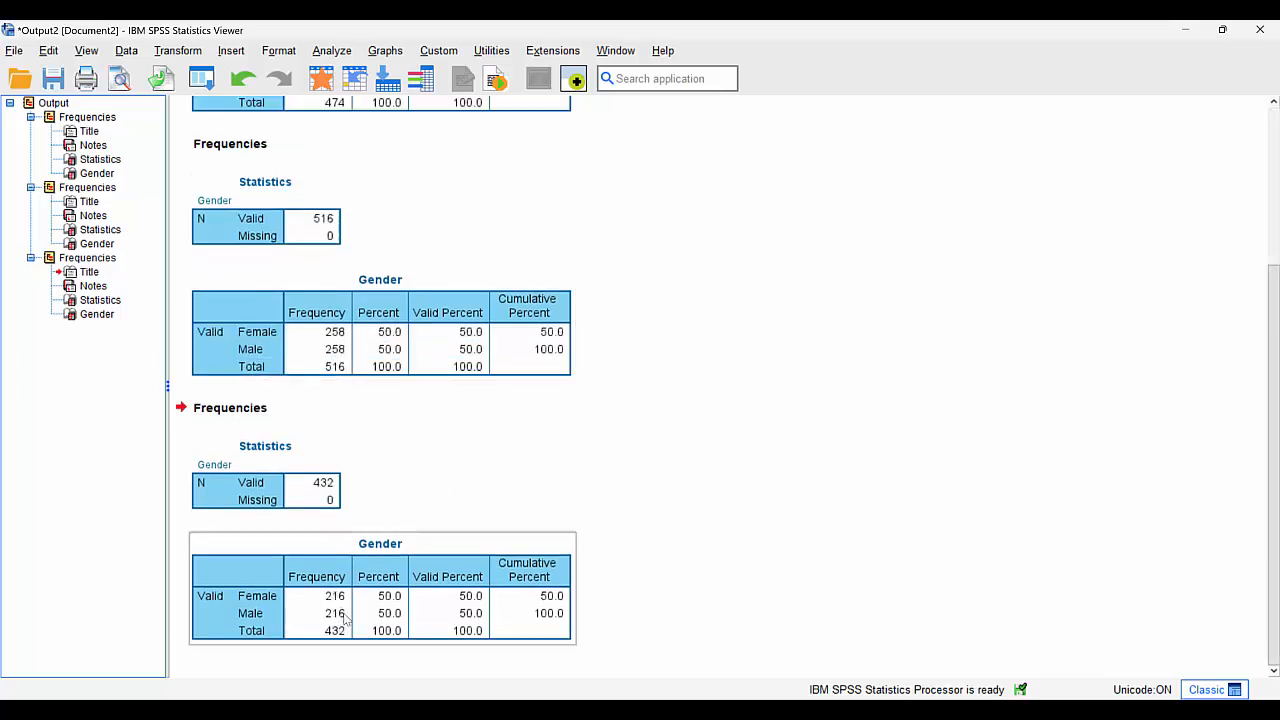
{"action": "left_click", "coordinate": [320, 80]}
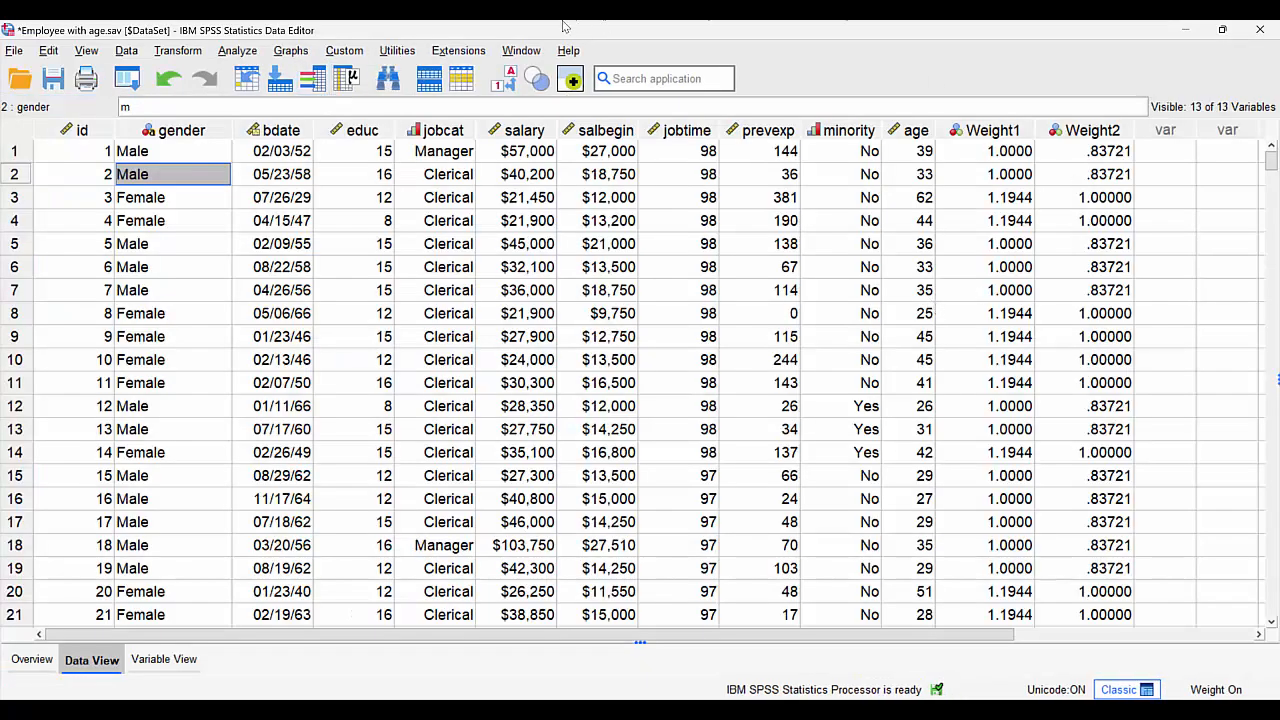
{"action": "left_click", "coordinate": [126, 52]}
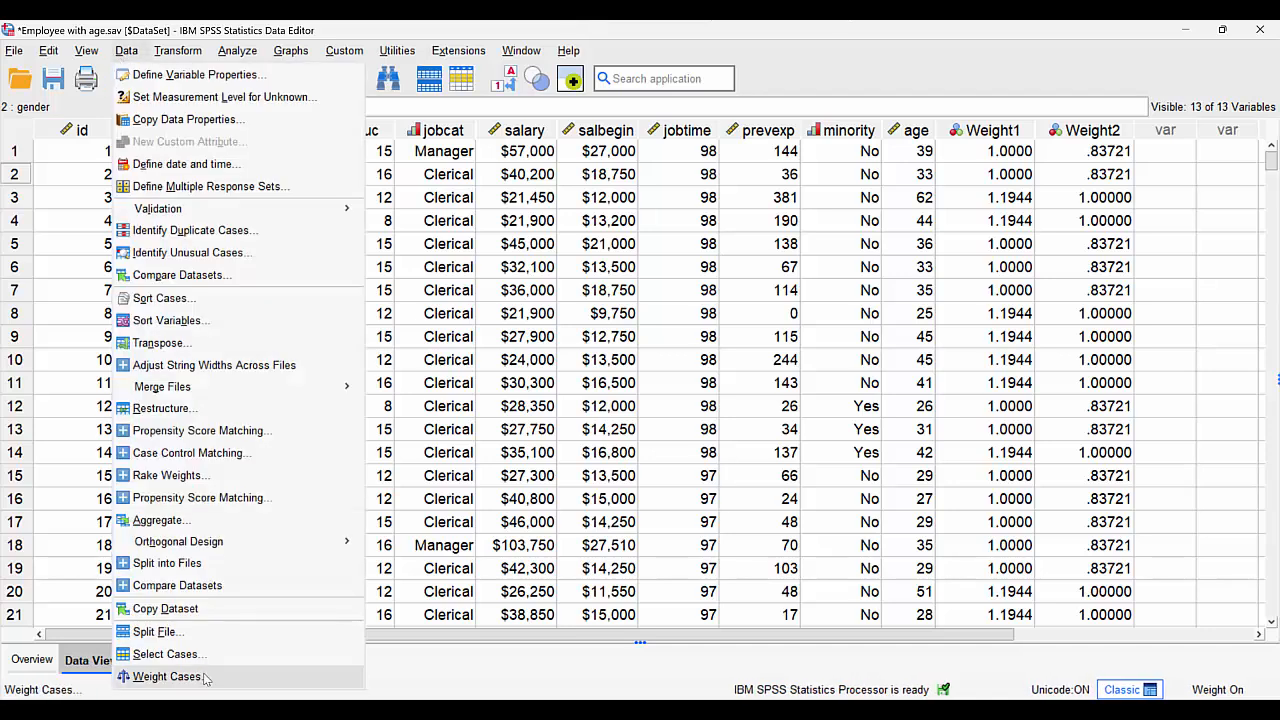
{"action": "left_click", "coordinate": [166, 677]}
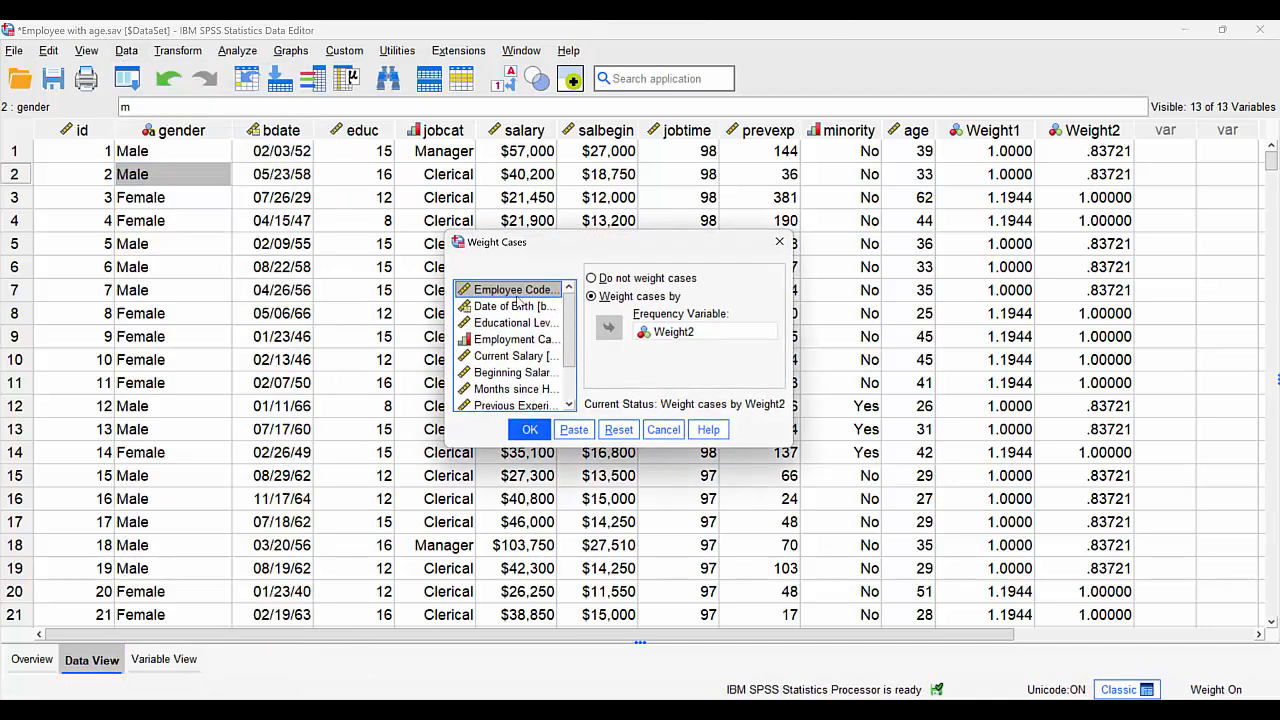
{"action": "left_click", "coordinate": [655, 429]}
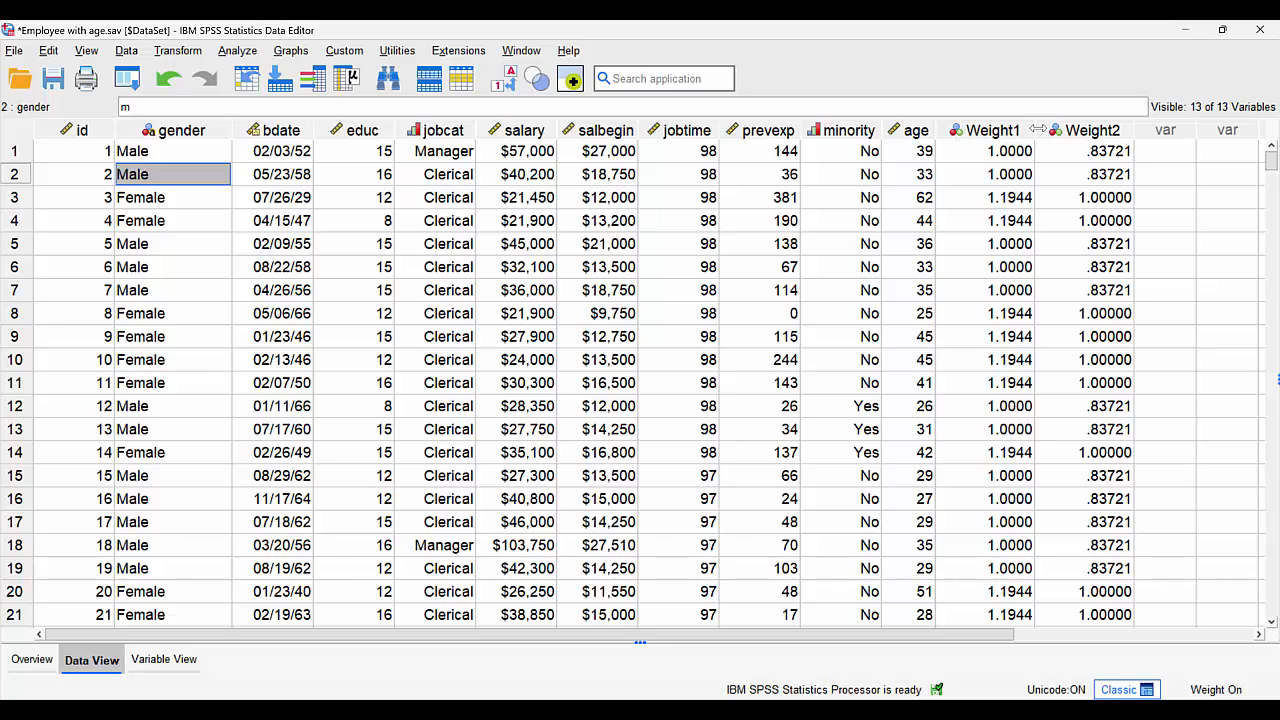
- Turn off case weighting by choosing Do not weight cases
{"action": "left_click", "coordinate": [126, 50]}
{"action": "left_click", "coordinate": [166, 676]}
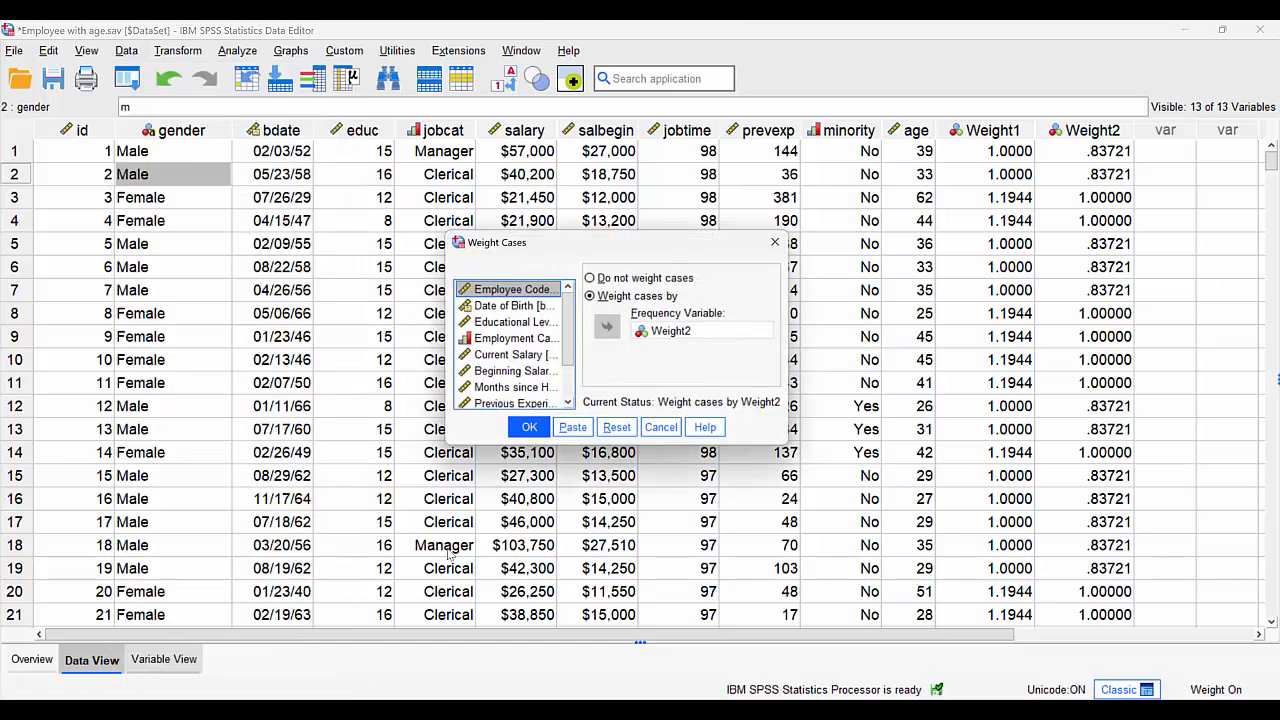
{"action": "left_click", "coordinate": [592, 278]}
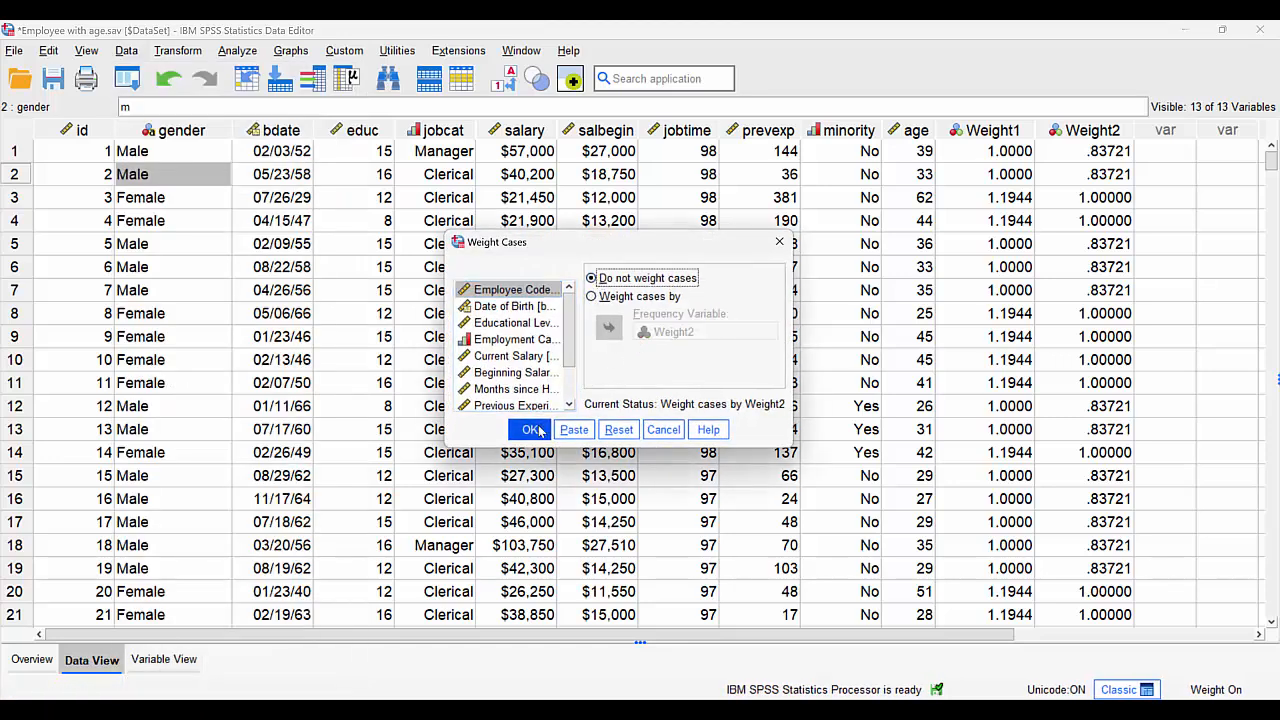
{"action": "left_click", "coordinate": [530, 429]}
- Return to the dataset and run descriptive statistics for gender on the unweighted cases
{"action": "left_click", "coordinate": [326, 82]}
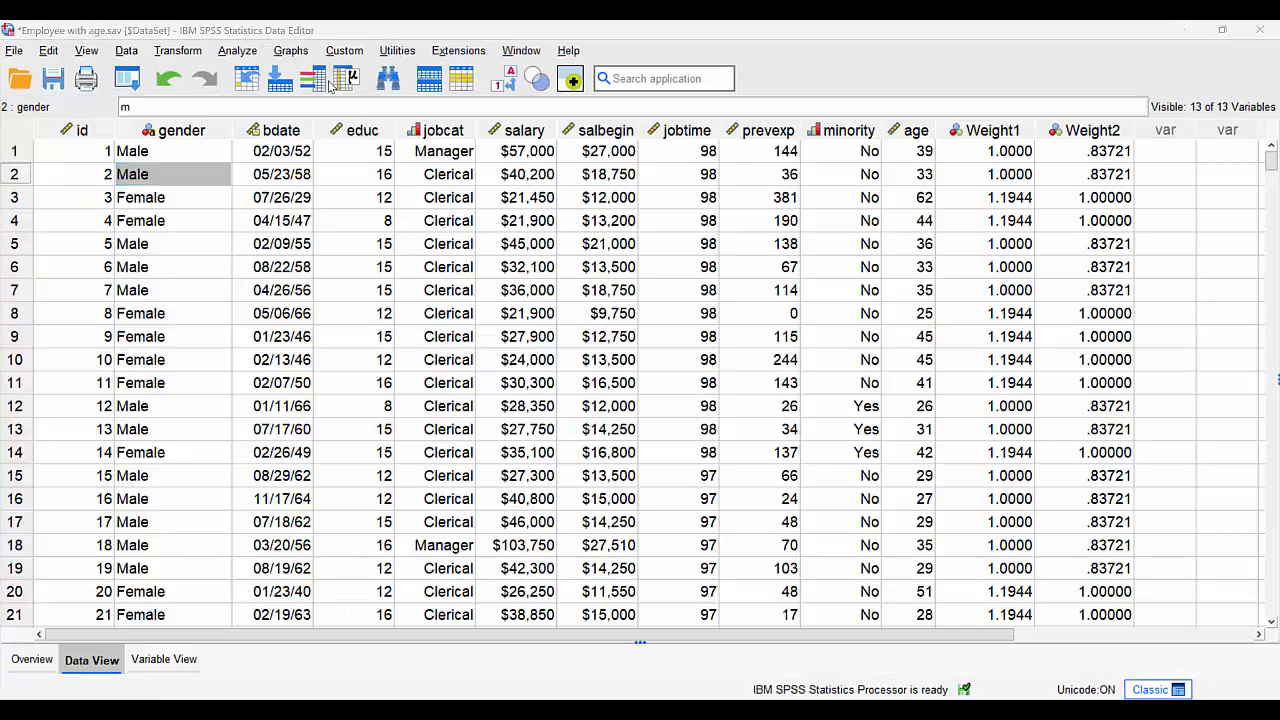
{"action": "left_click", "coordinate": [175, 176]}
{"action": "right_click", "coordinate": [175, 178]}
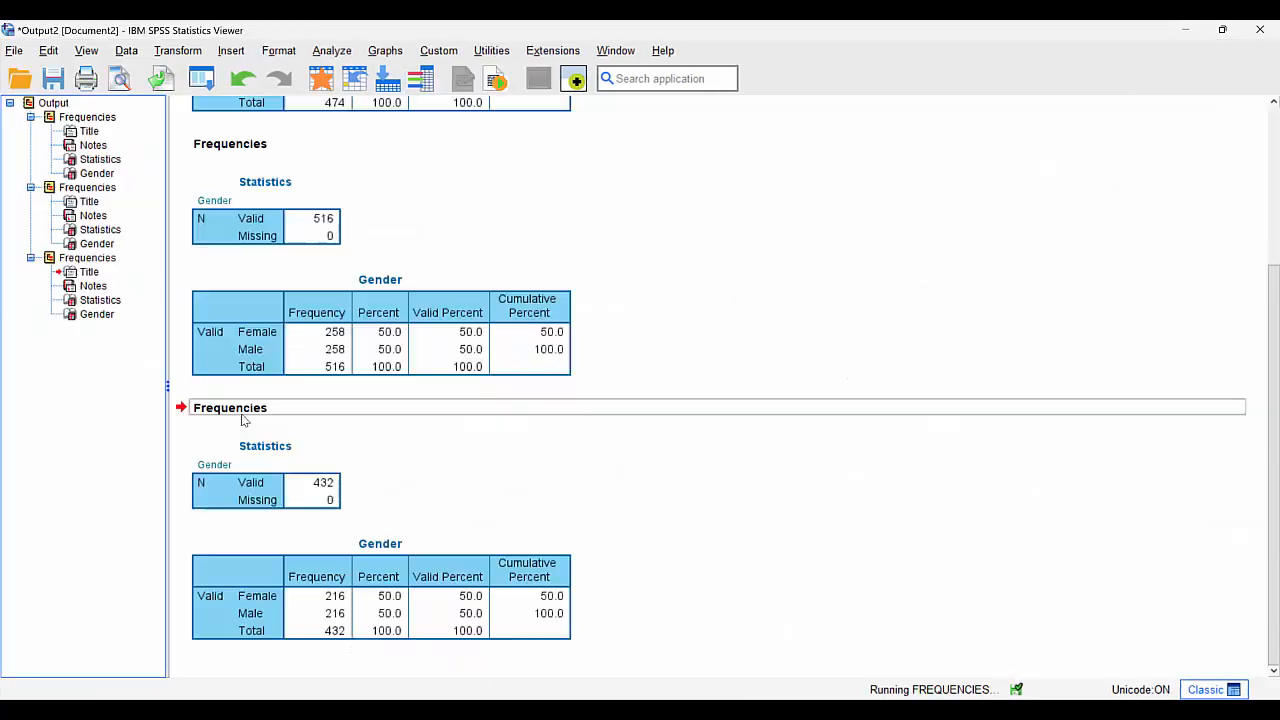
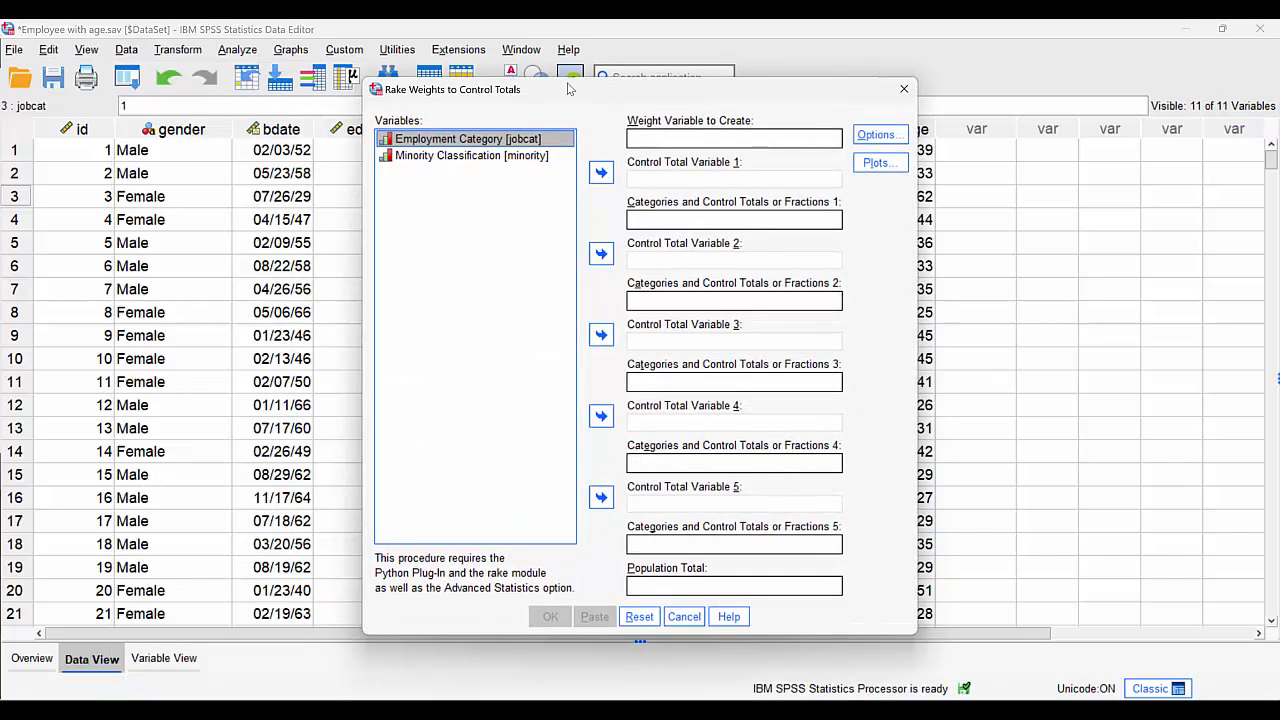
{"action": "left_click_drag", "start_coordinate": [571, 90], "coordinate": [1105, 98]}
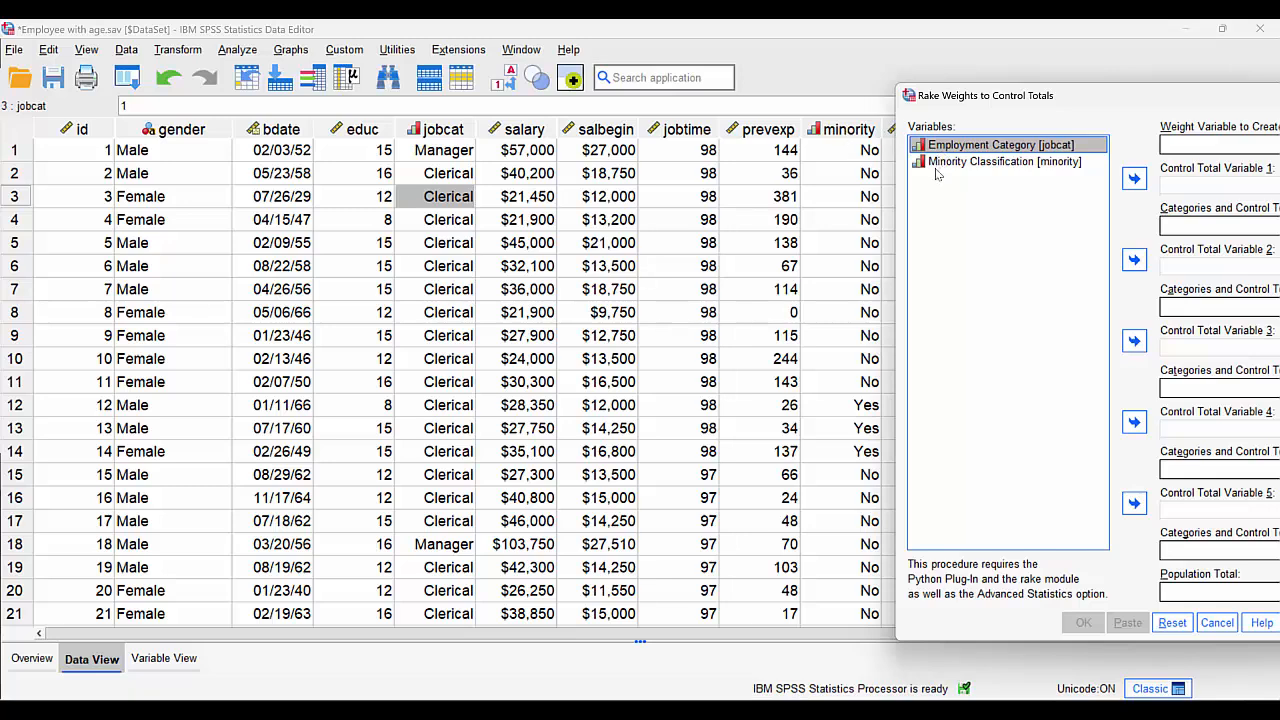
{"action": "left_click_drag", "start_coordinate": [963, 100], "coordinate": [313, 117]}
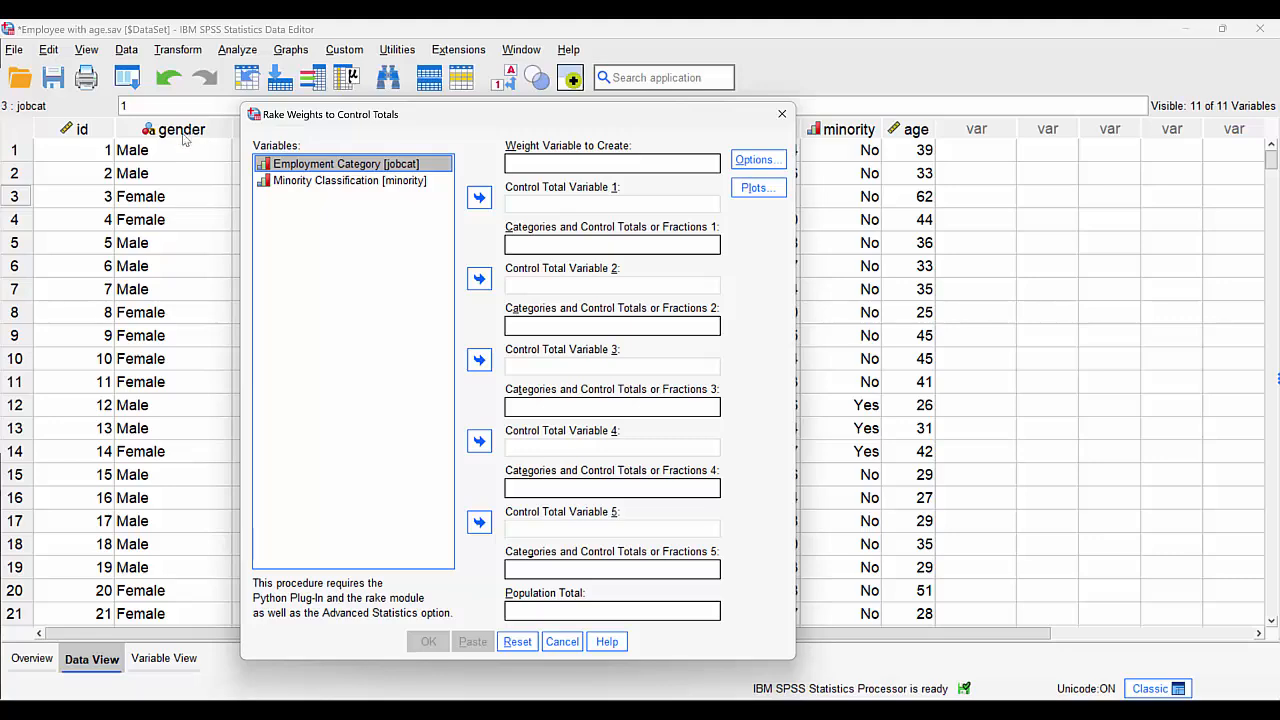
{"action": "left_click_drag", "start_coordinate": [306, 120], "coordinate": [565, 100]}
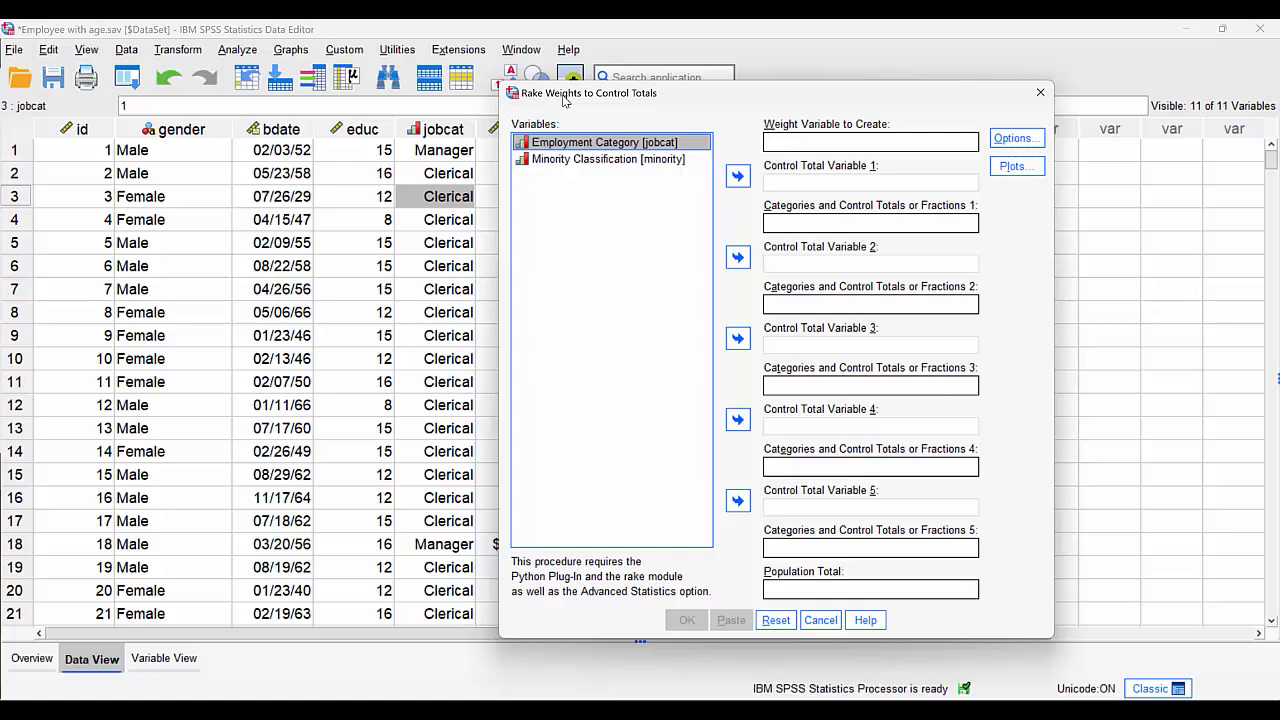
{"action": "left_click", "coordinate": [820, 620]}
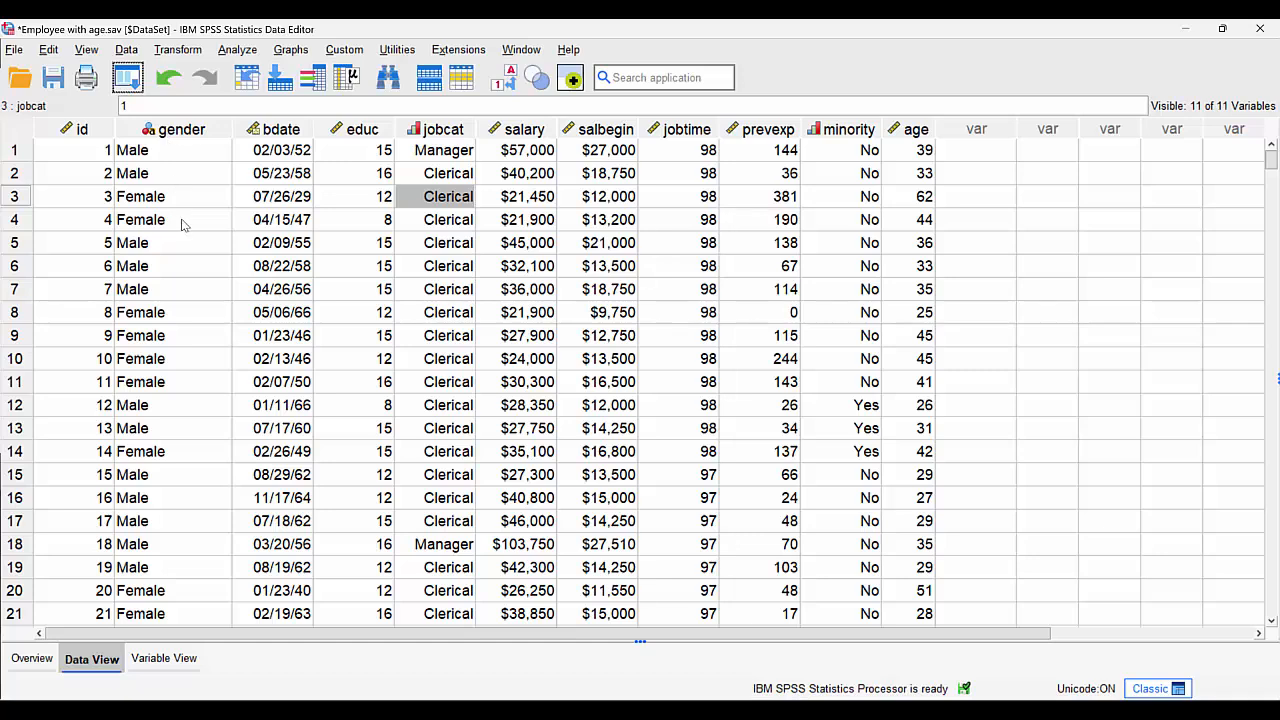
- Automatically recode gender into a new numeric variable named gender_num, starting from the lowest value
{"action": "left_click", "coordinate": [178, 52]}
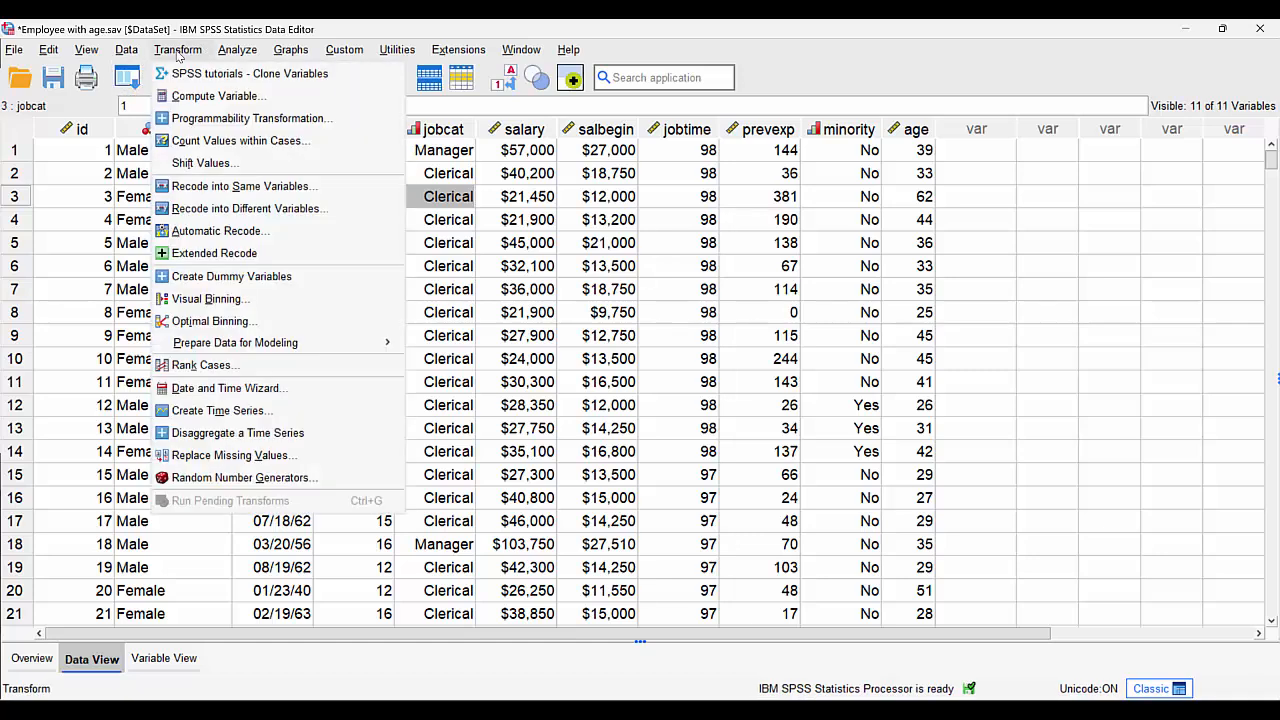
{"action": "left_click", "coordinate": [215, 231]}
{"action": "left_click", "coordinate": [370, 165]}
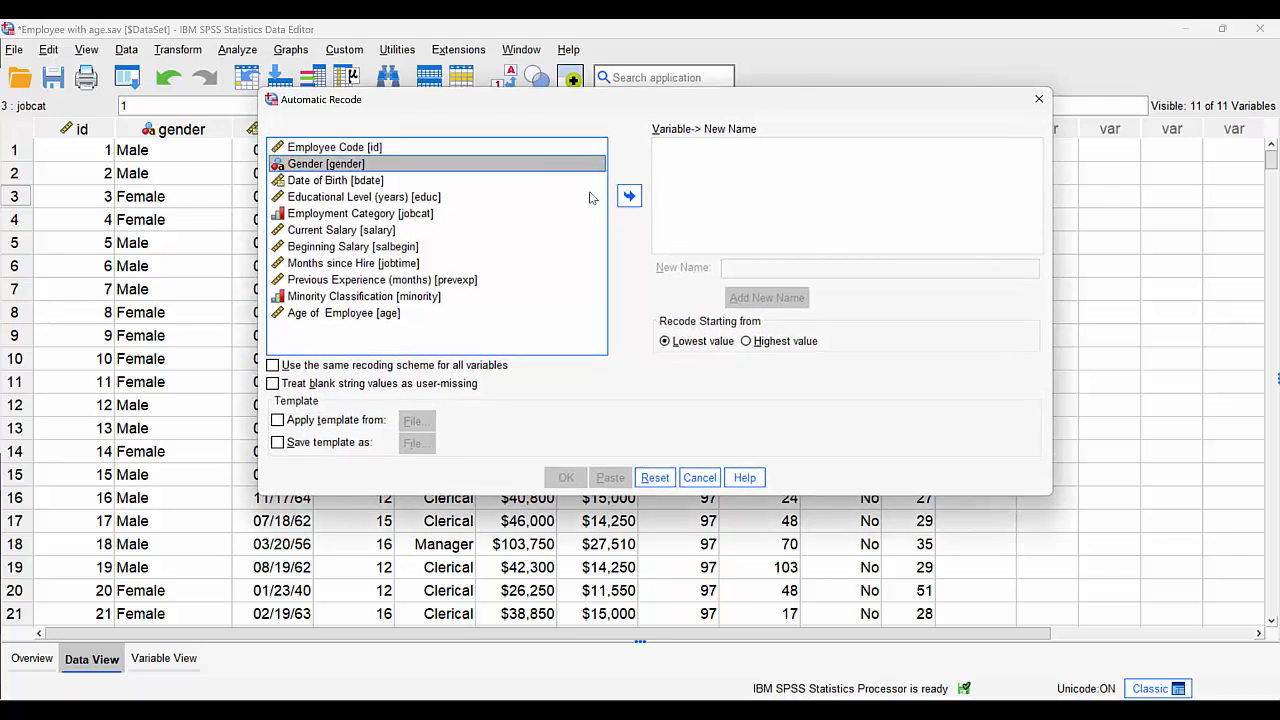
{"action": "left_click", "coordinate": [624, 197]}
{"action": "left_click", "coordinate": [810, 268]}
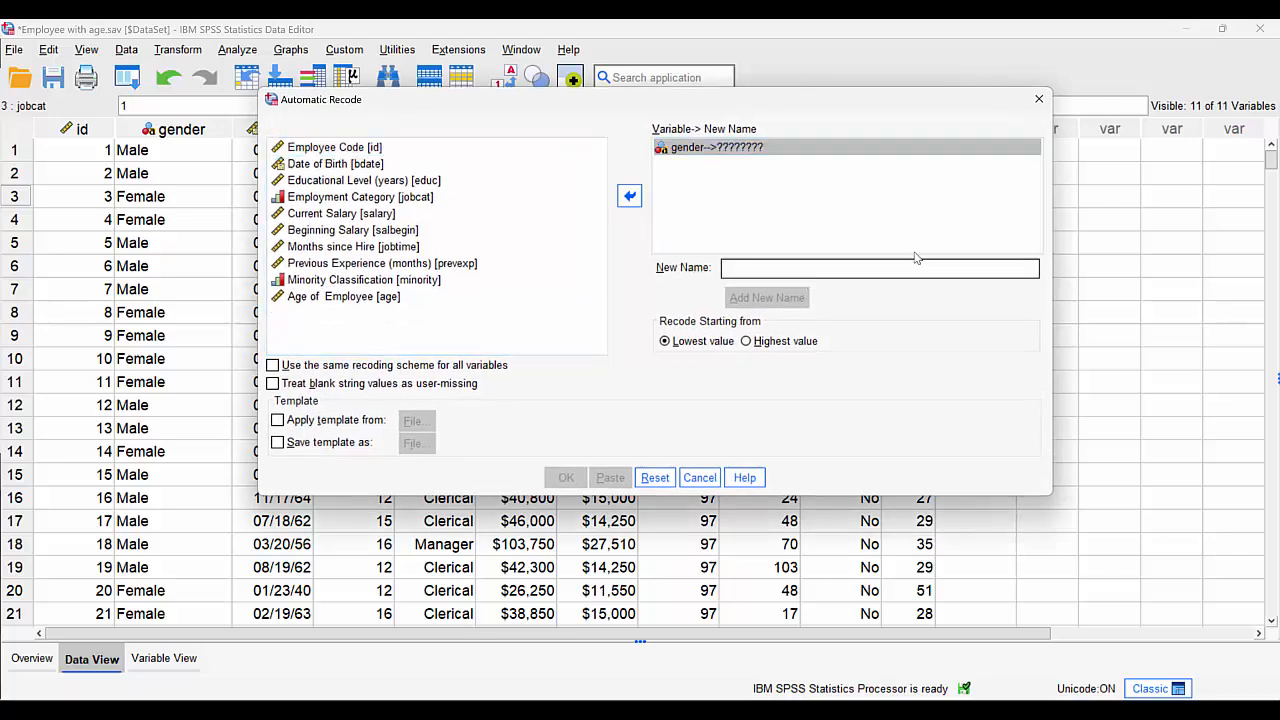
{"action": "type", "text": "gender"}
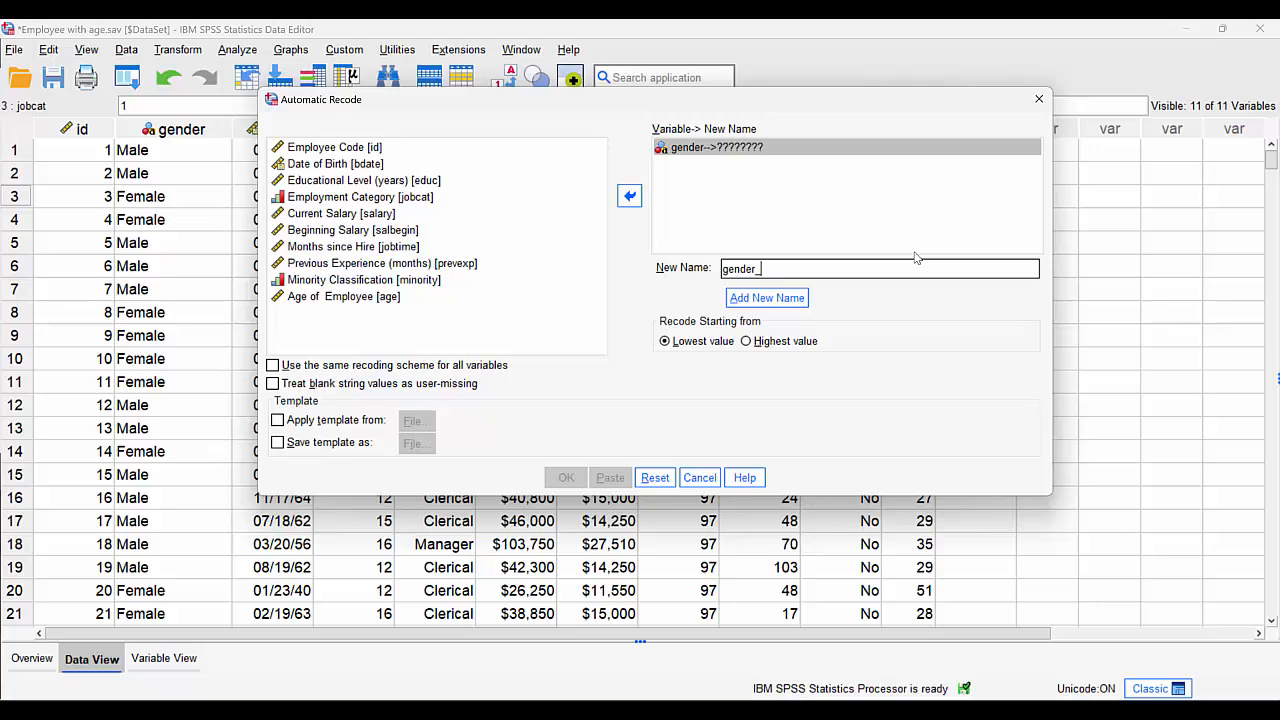
{"action": "type", "text": "_num"}
{"action": "left_click", "coordinate": [766, 297]}
{"action": "left_click", "coordinate": [565, 479]}
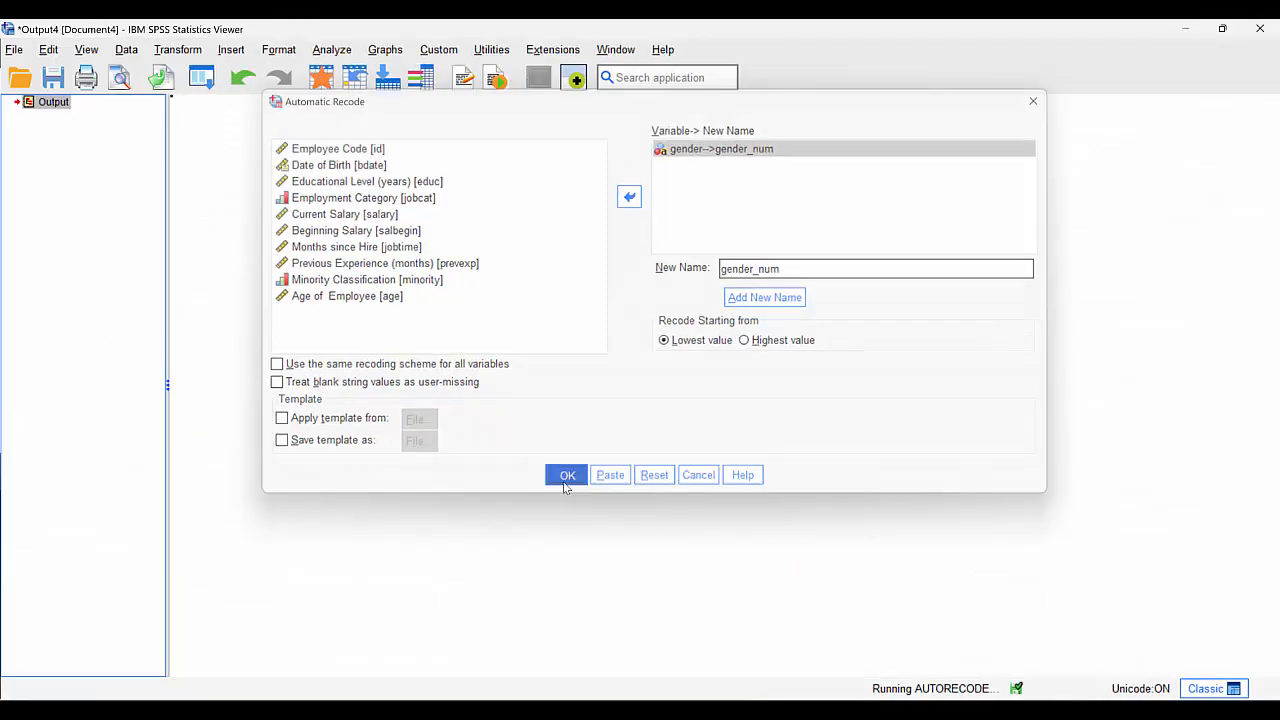
- Return to the dataset and check the codes behind gender and gender_num by switching value labels off and back on
{"action": "left_click", "coordinate": [322, 80]}
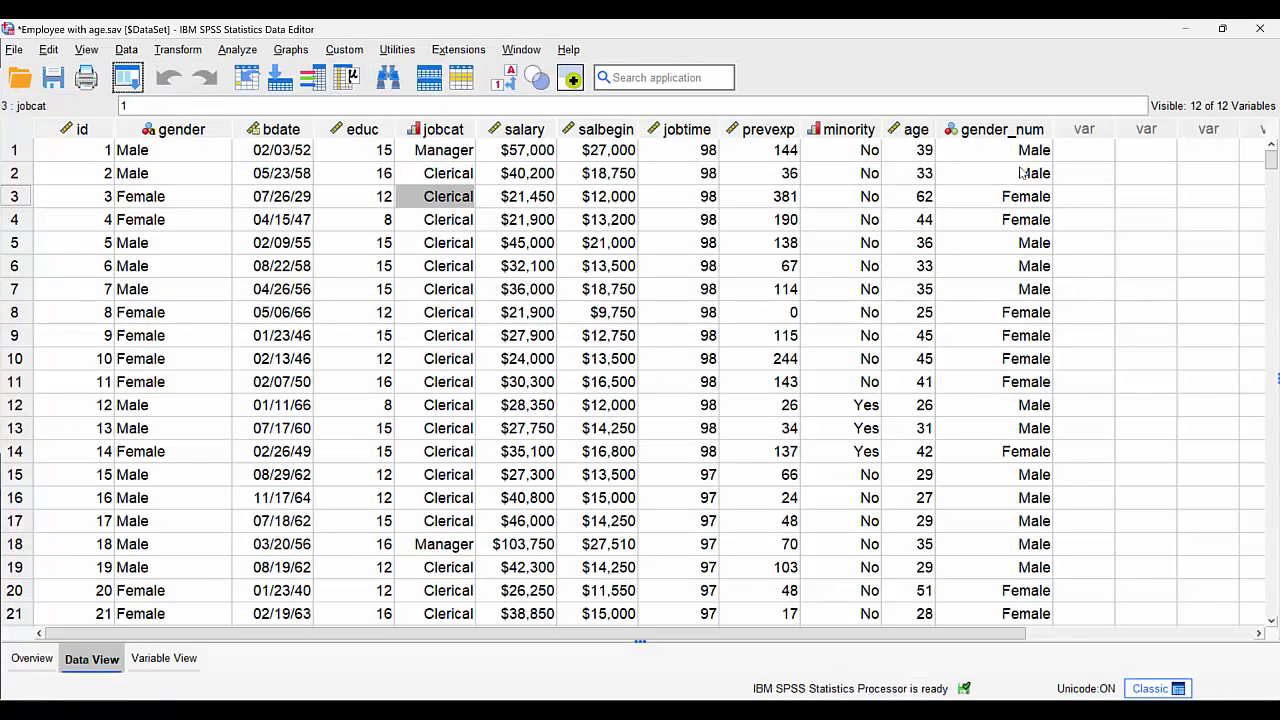
{"action": "left_click", "coordinate": [505, 78]}
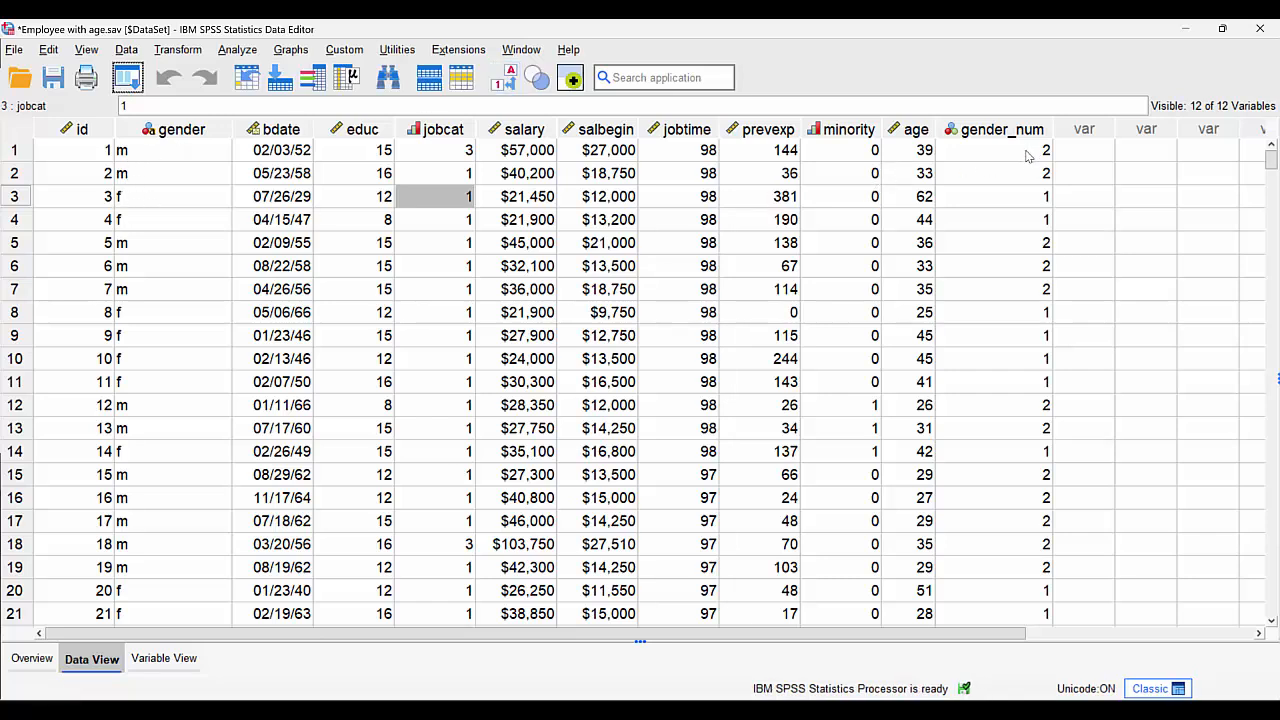
{"action": "left_click", "coordinate": [510, 87]}
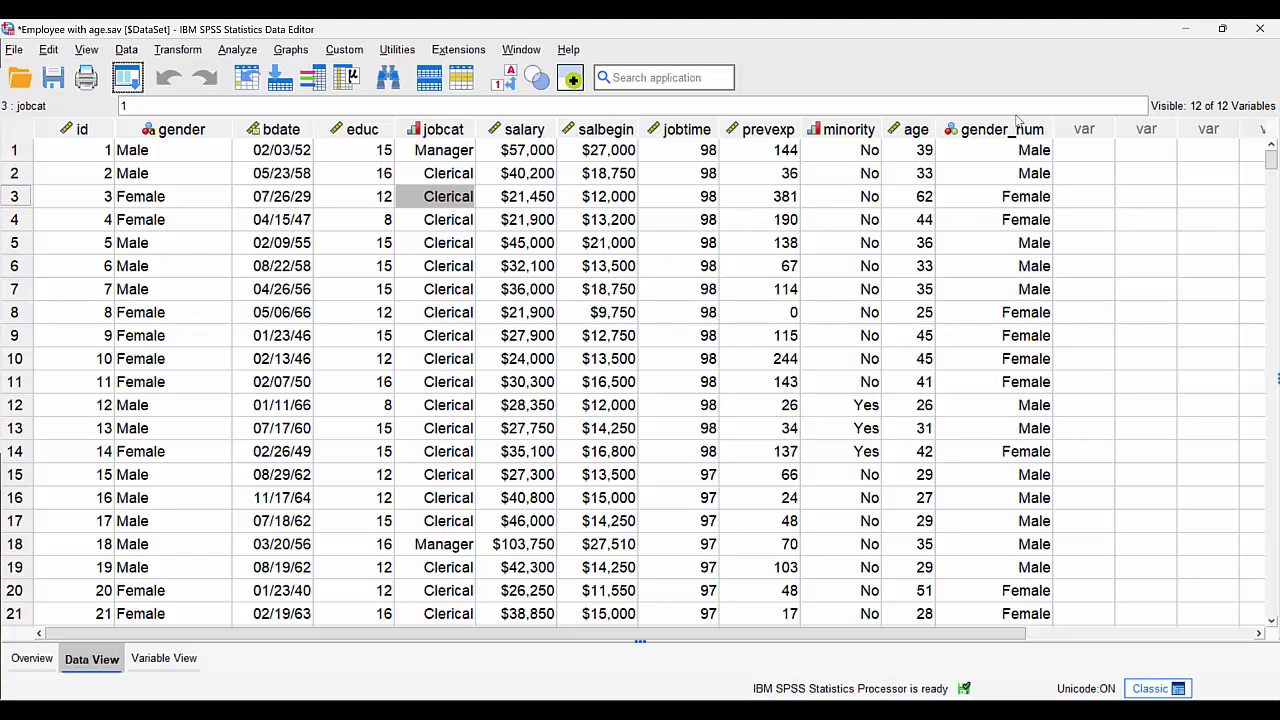
- Produce descriptive statistics for gender_num, review the frequency table, and return to the dataset
{"action": "right_click", "coordinate": [1008, 172]}
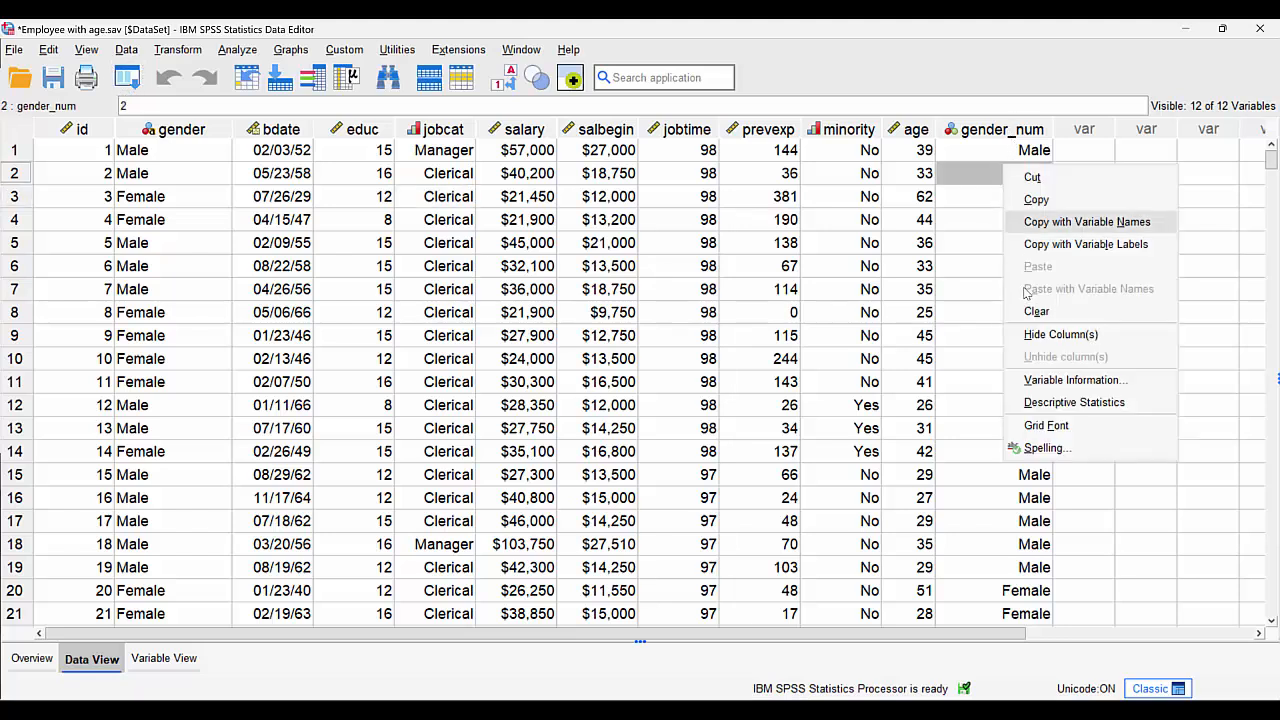
{"action": "left_click", "coordinate": [1048, 400]}
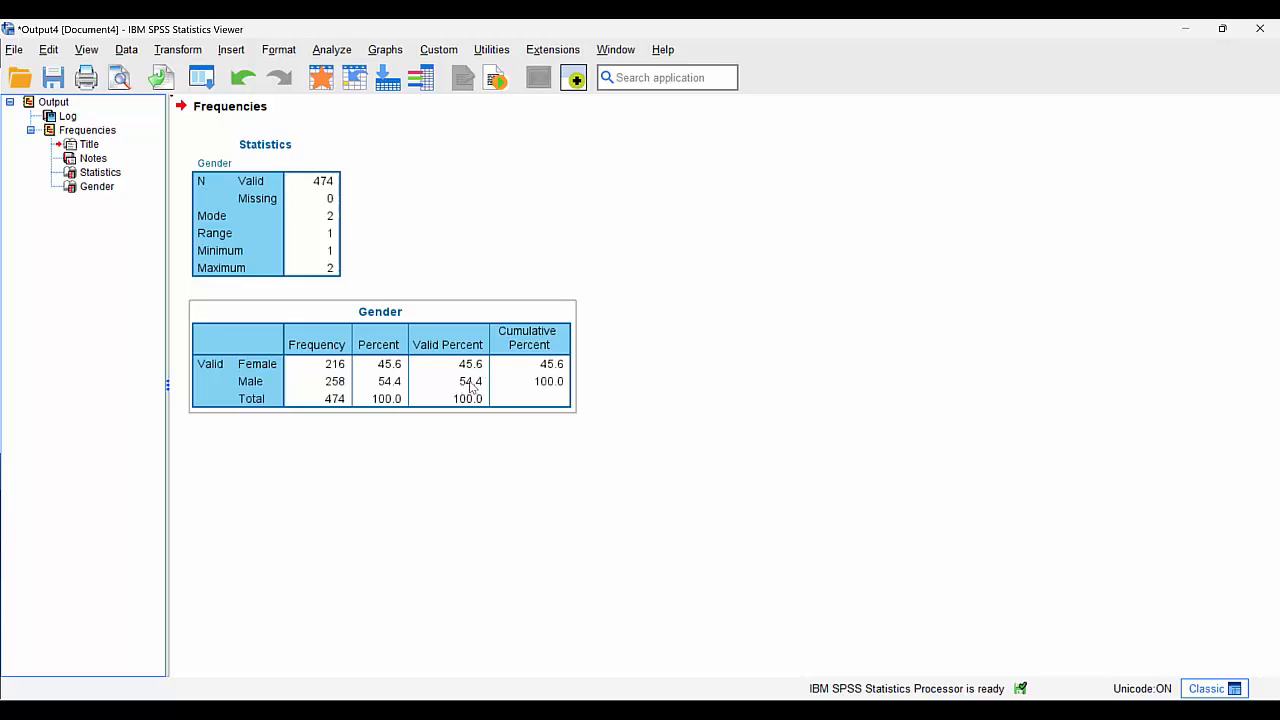
{"action": "left_click", "coordinate": [321, 77]}
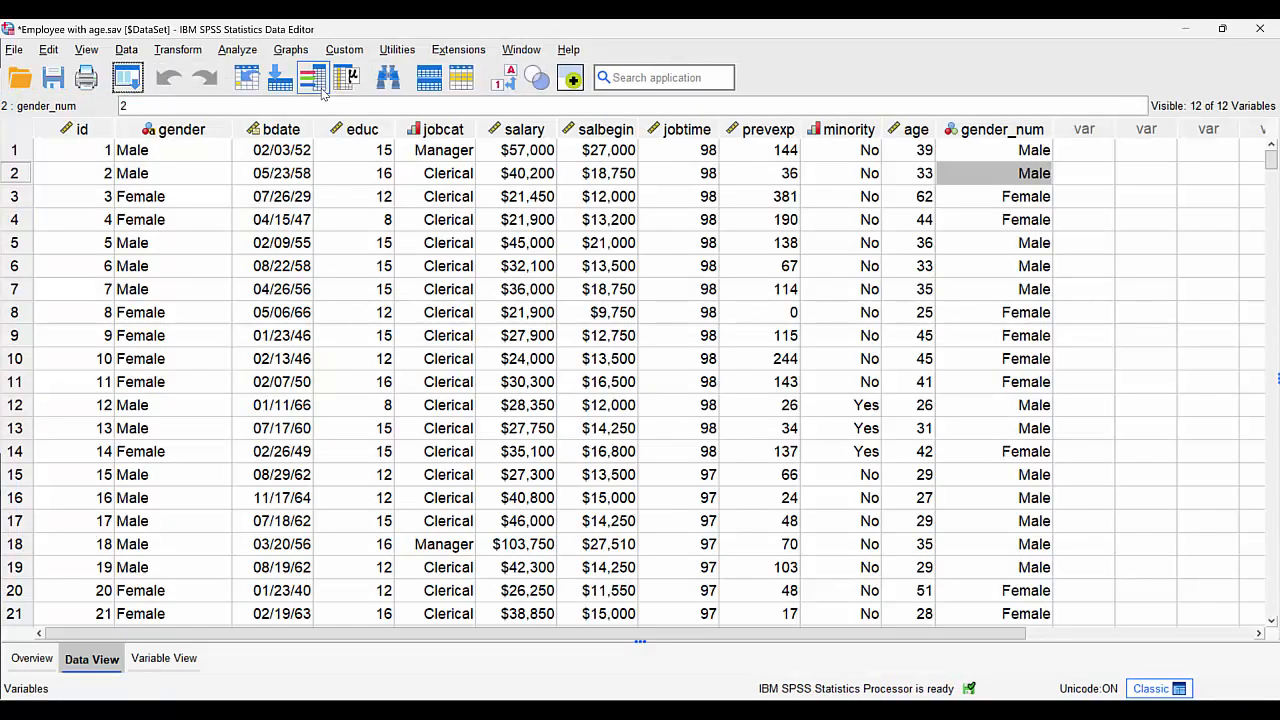
- Set up Rake Weights with Rake_weight as the weight variable to create and gender_num as control total variable 1
{"action": "left_click", "coordinate": [128, 50]}
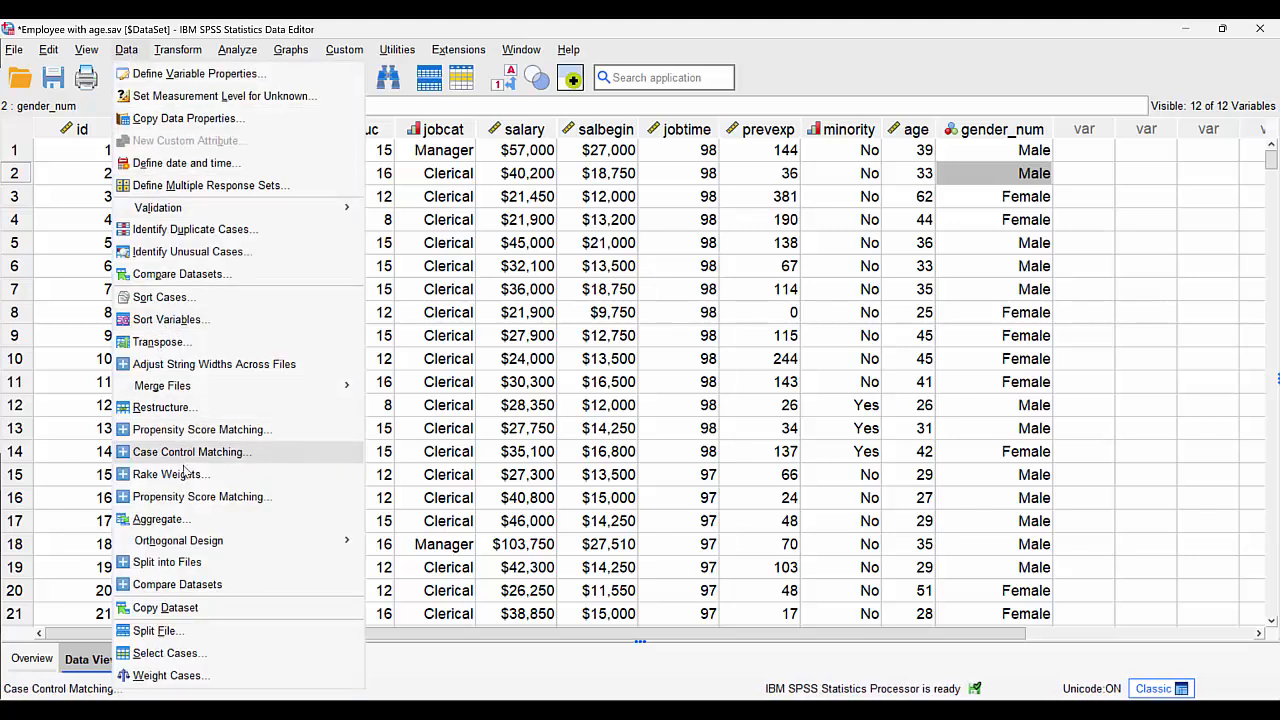
{"action": "left_click", "coordinate": [186, 478]}
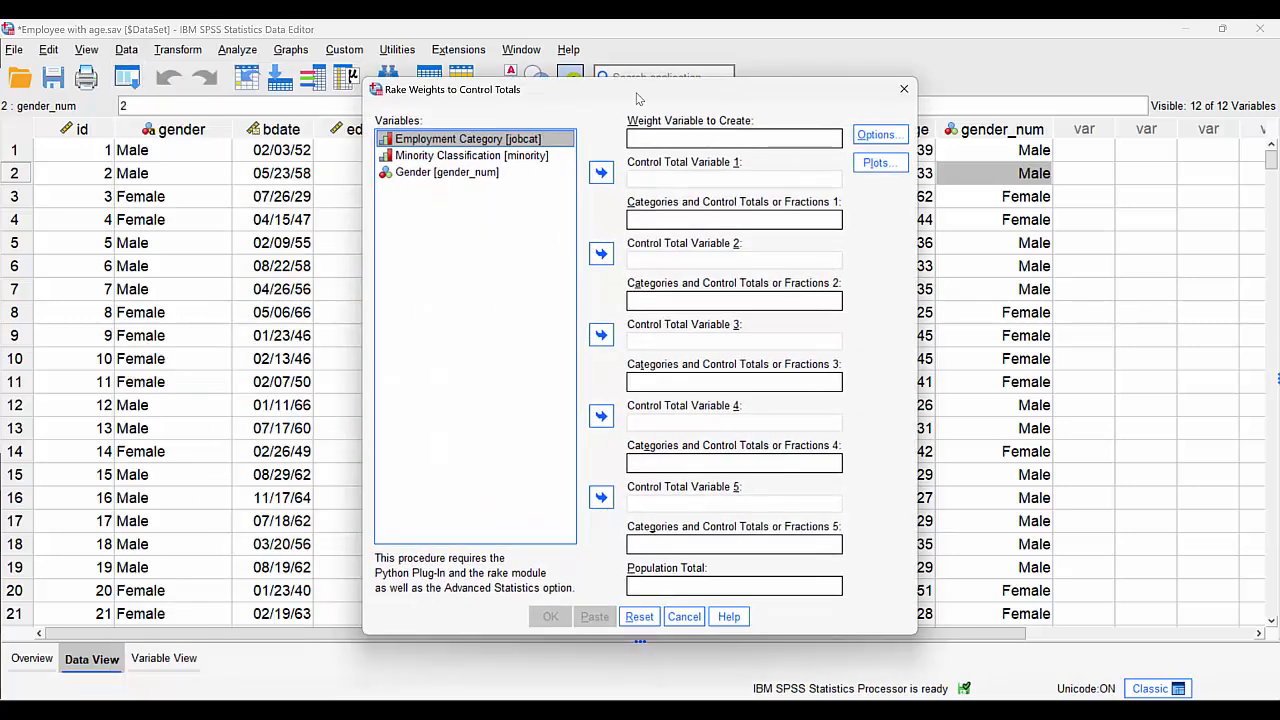
{"action": "left_click_drag", "start_coordinate": [639, 88], "coordinate": [660, 45]}
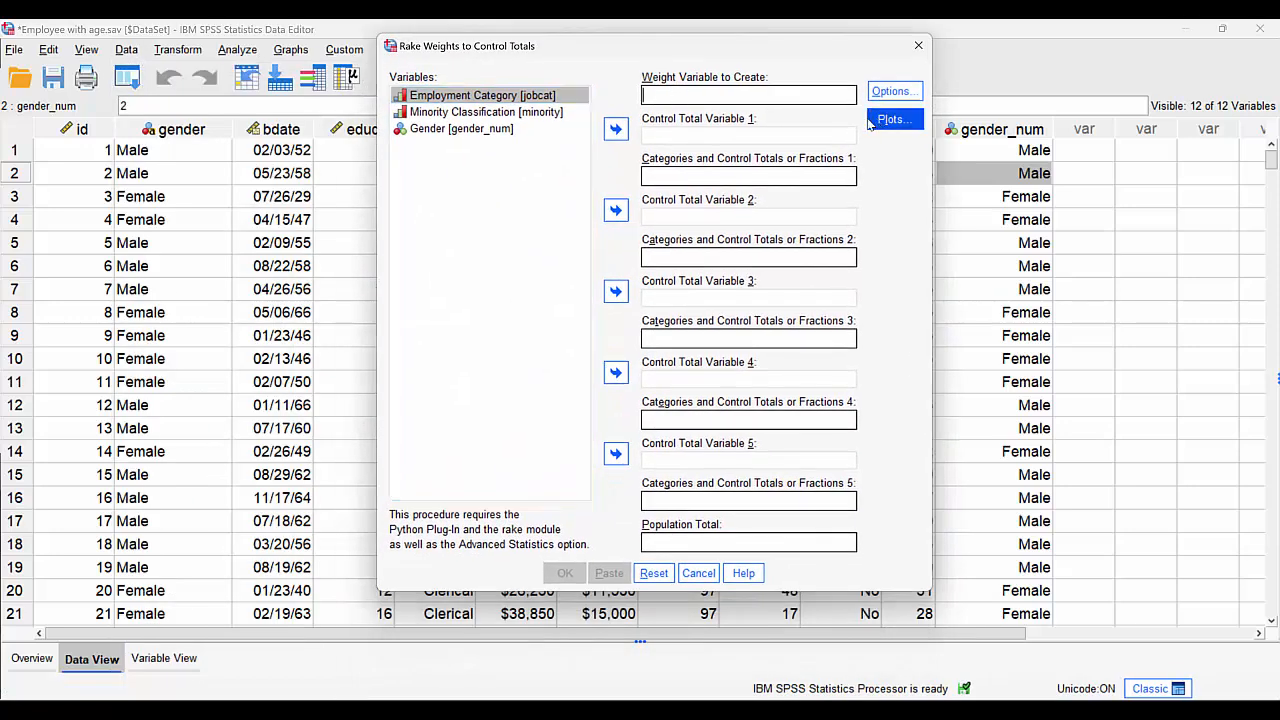
{"action": "type", "text": "Rak"}
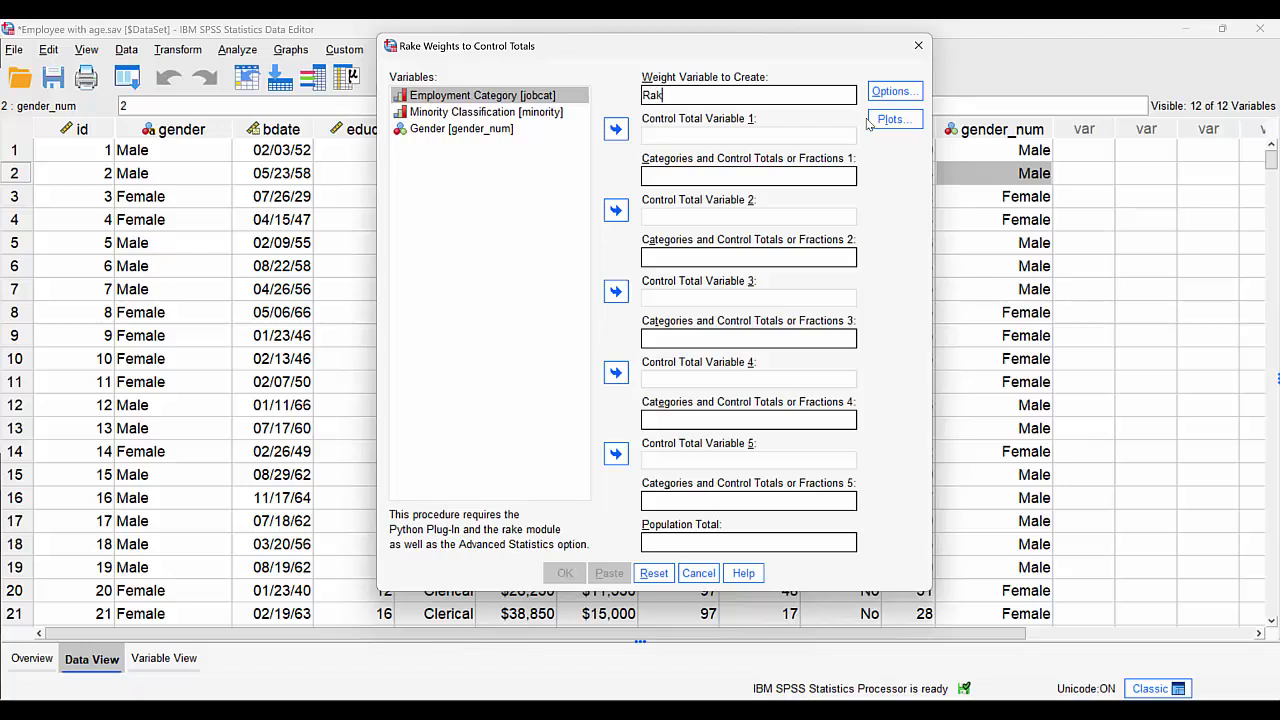
{"action": "type", "text": "e_weight"}
{"action": "left_click", "coordinate": [450, 135]}
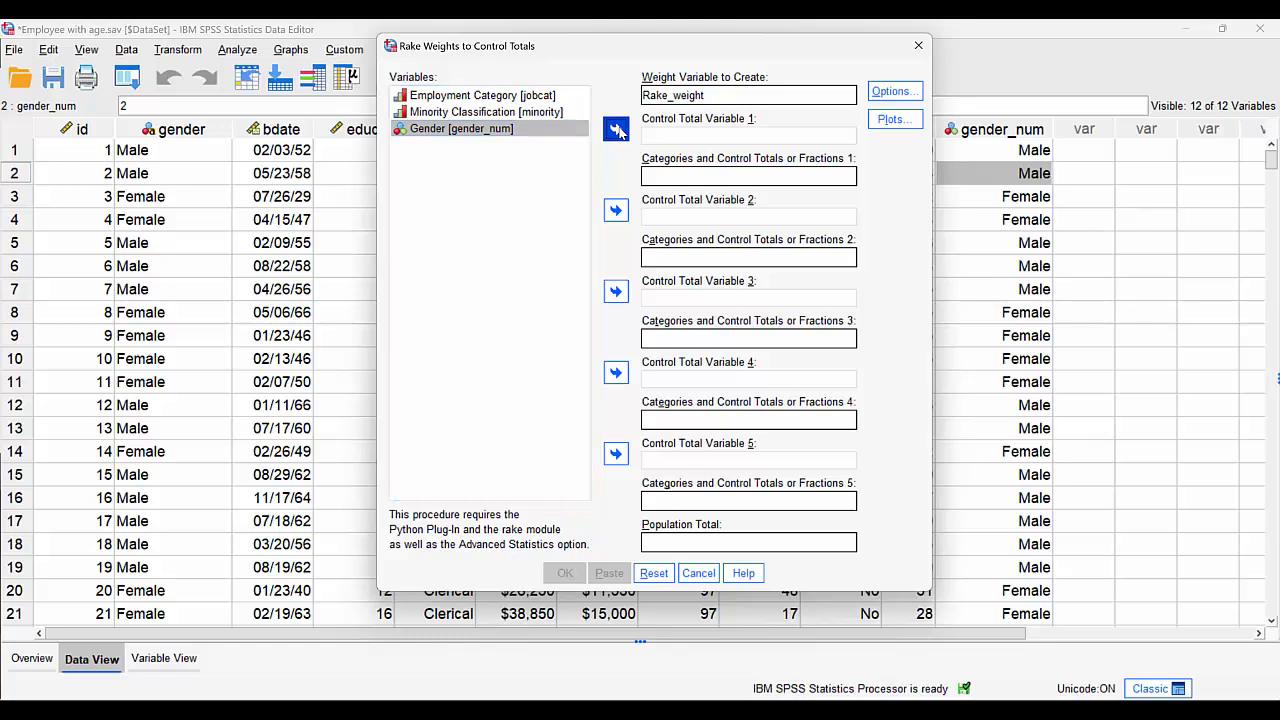
{"action": "left_click", "coordinate": [616, 130]}
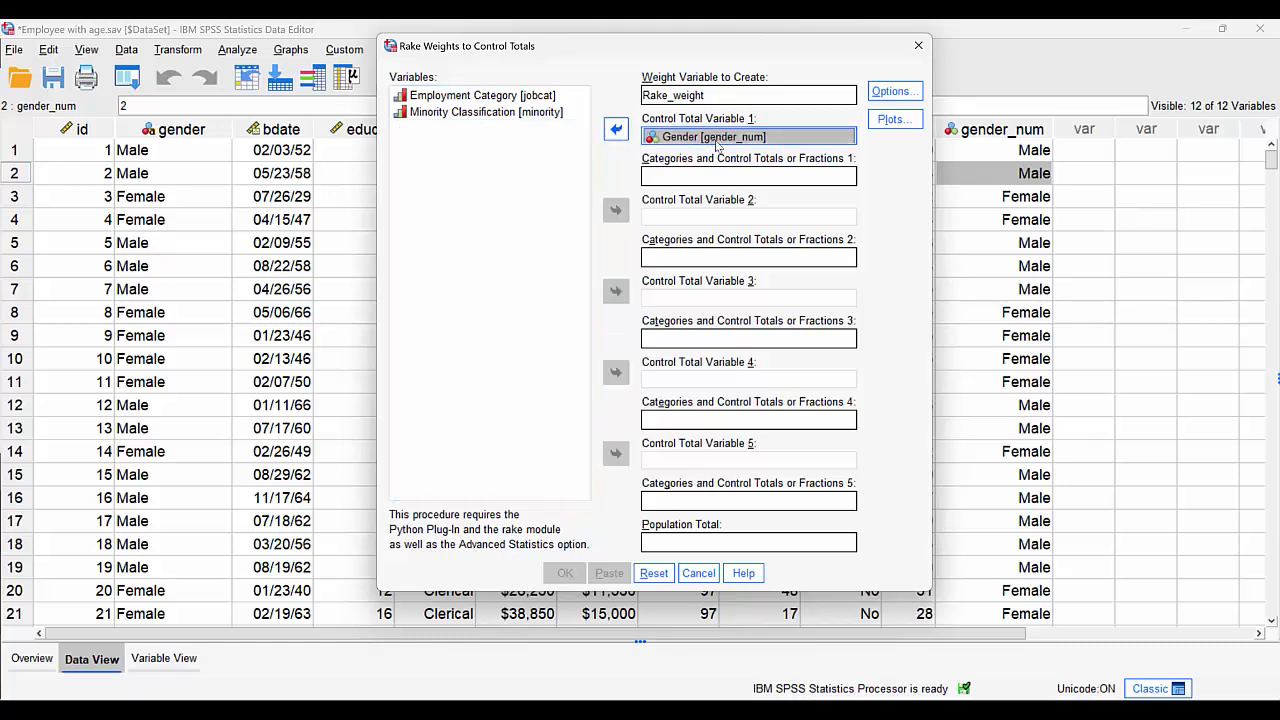
- Look up the value labels of gender_num in its variable information
{"action": "left_click", "coordinate": [683, 177]}
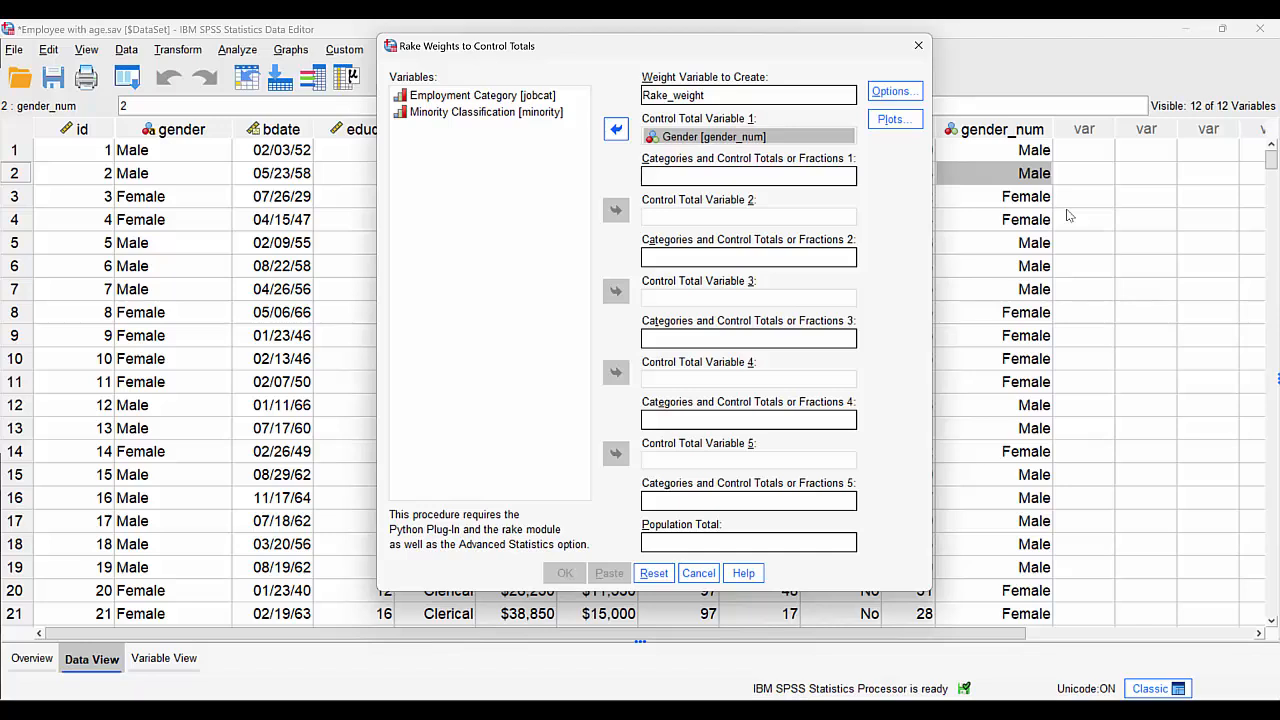
{"action": "right_click", "coordinate": [746, 136]}
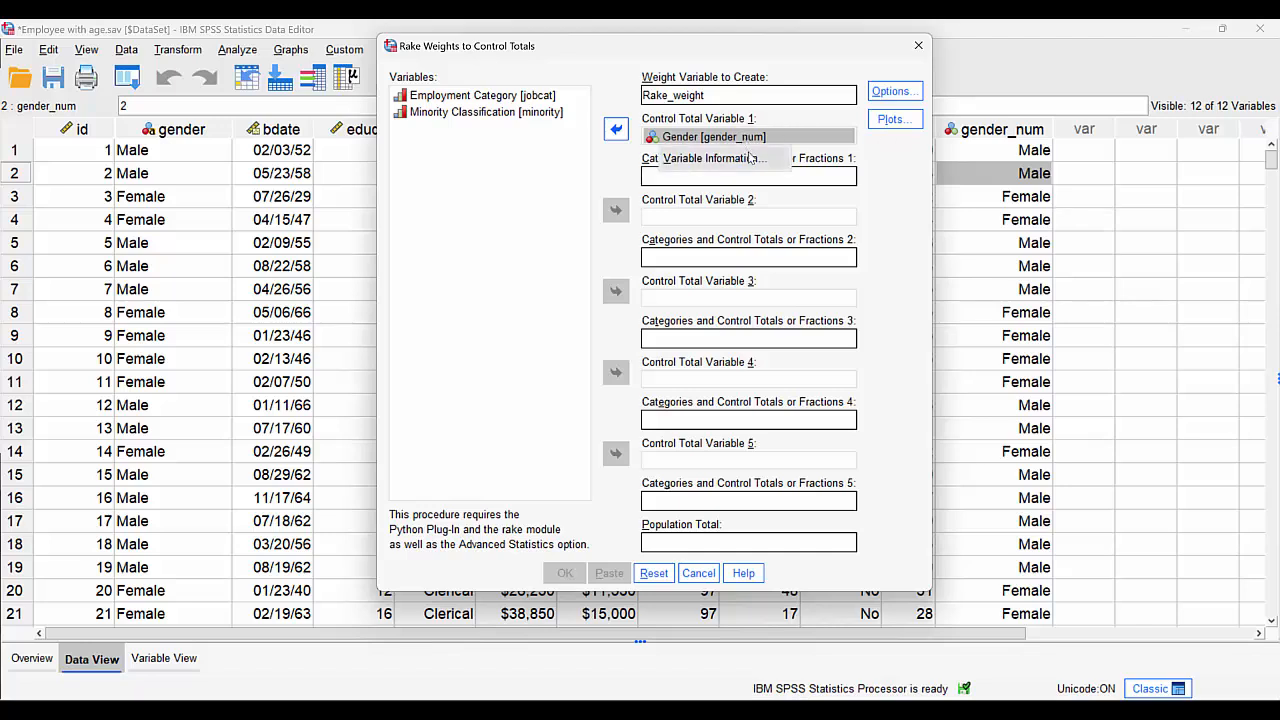
{"action": "left_click", "coordinate": [751, 158]}
{"action": "left_click_drag", "start_coordinate": [1083, 168], "coordinate": [1017, 168]}
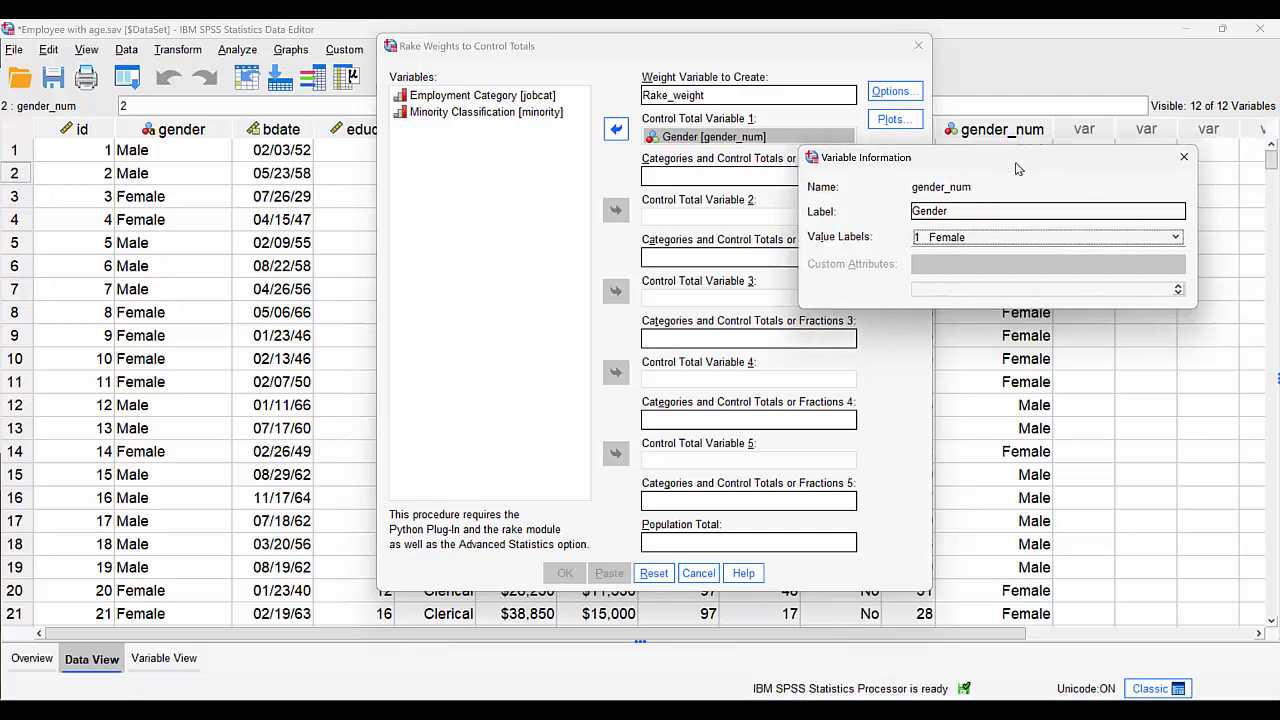
{"action": "left_click", "coordinate": [1071, 234]}
{"action": "left_click", "coordinate": [1180, 157]}
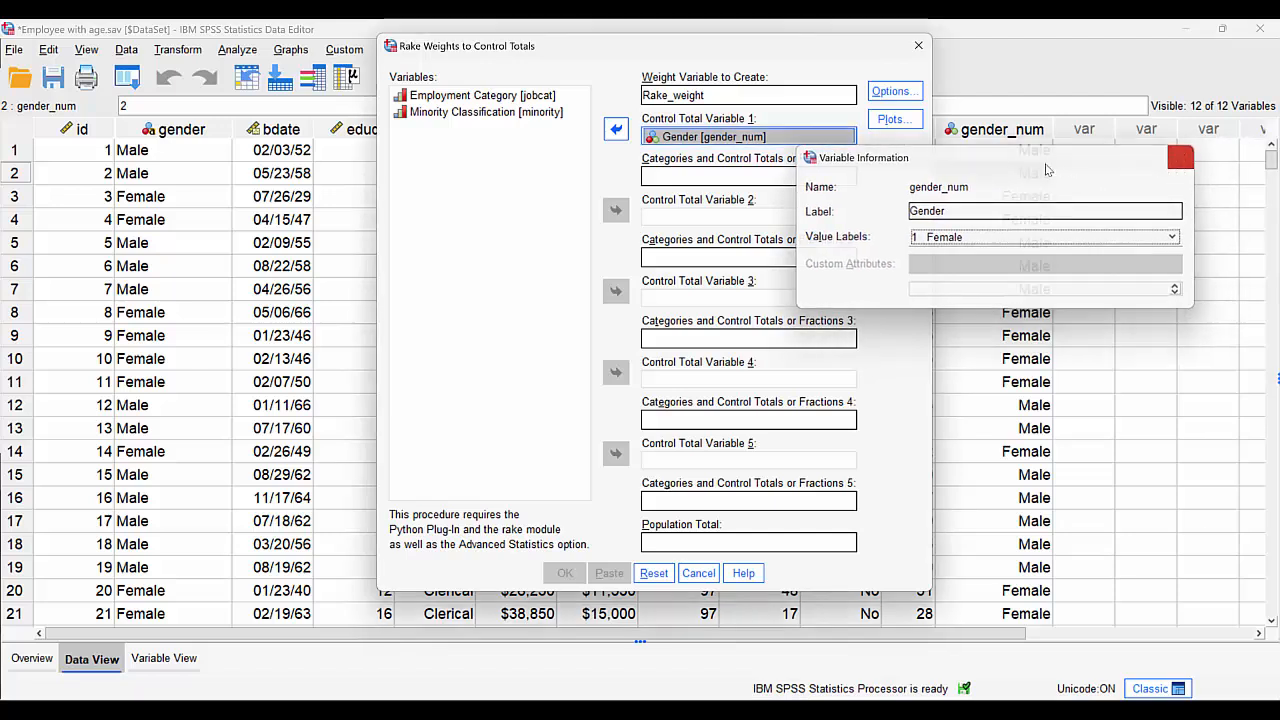
- Generate the rake weights with equal fractions of 0.5 for gender categories 1 and 2, and widen the Rake_weight column
{"action": "left_click", "coordinate": [679, 172]}
{"action": "type", "text": "1 0.5"}
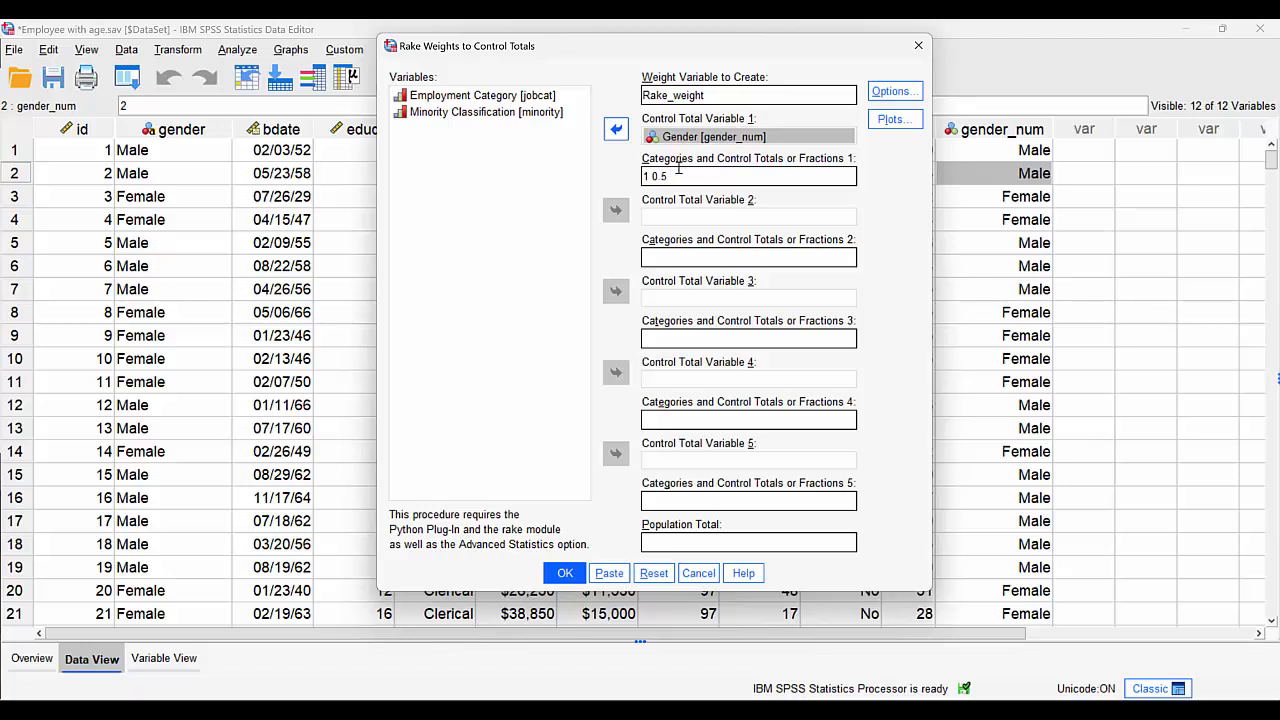
{"action": "type", "text": "2 0.5"}
{"action": "left_click", "coordinate": [568, 575]}
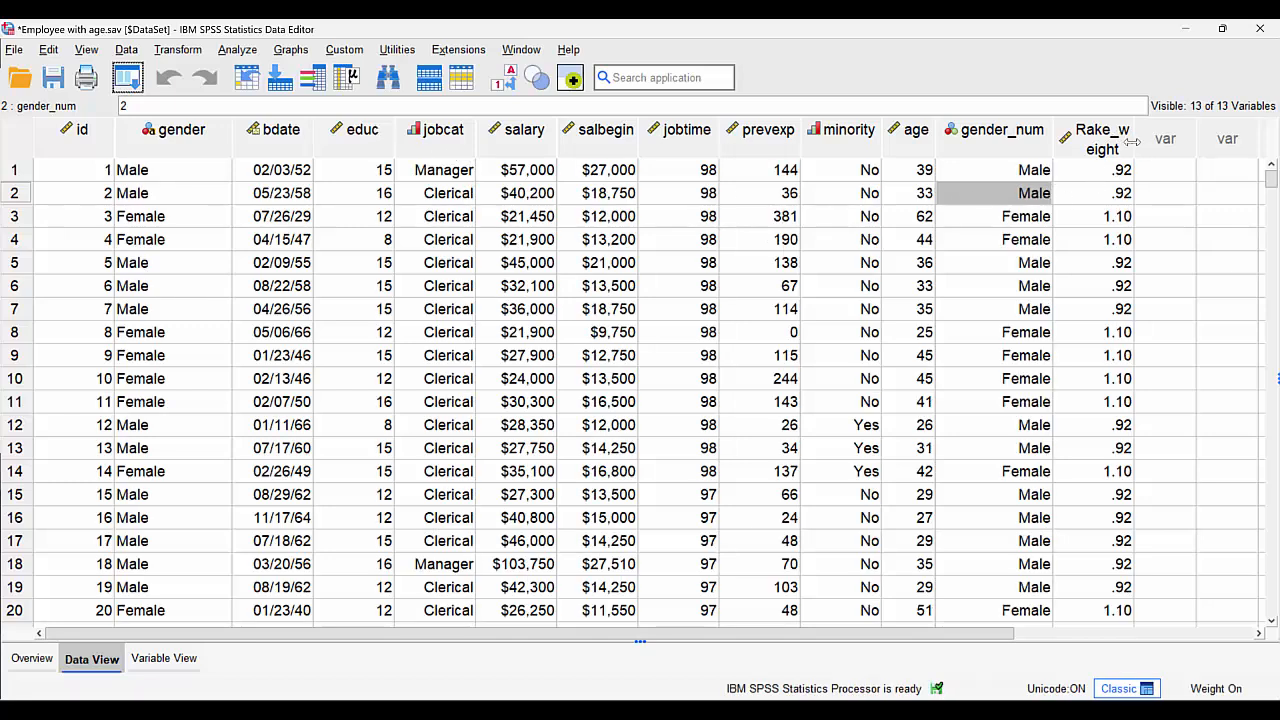
{"action": "left_click_drag", "start_coordinate": [1133, 138], "coordinate": [1172, 130]}
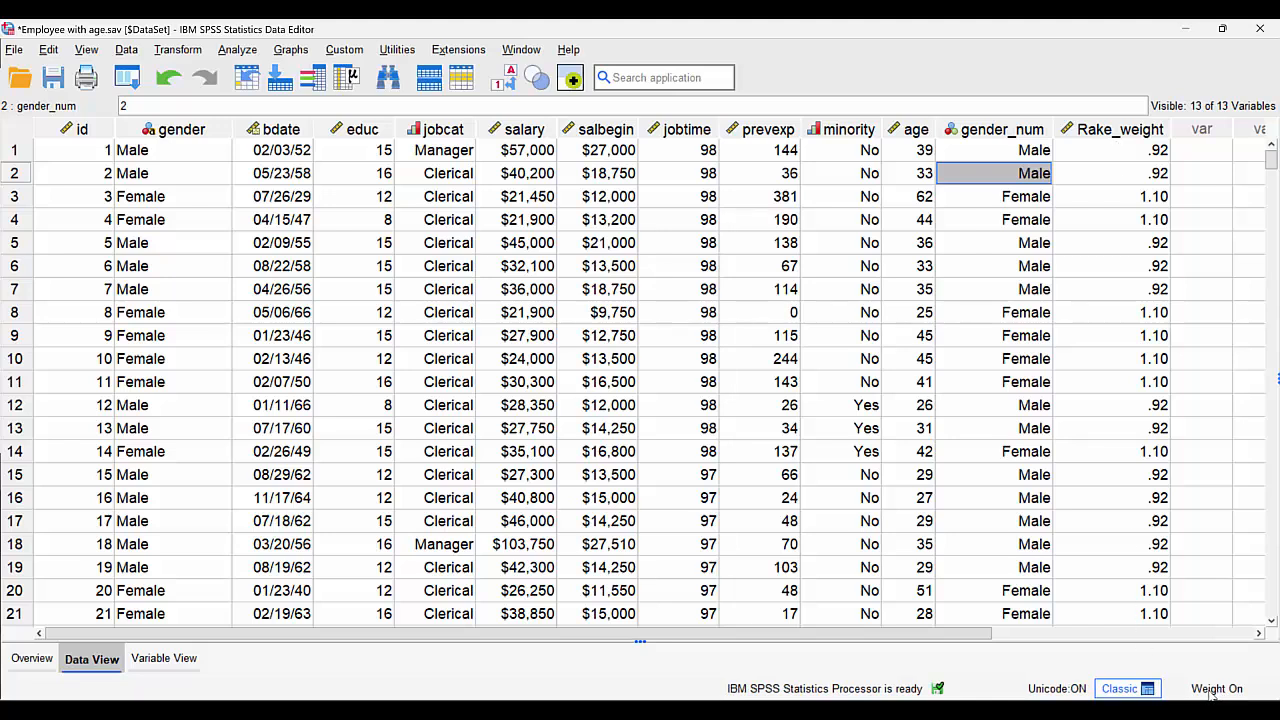
- Produce descriptive statistics for gender under the rake weighting and examine the frequency table and raked weight histogram
{"action": "right_click", "coordinate": [176, 205]}
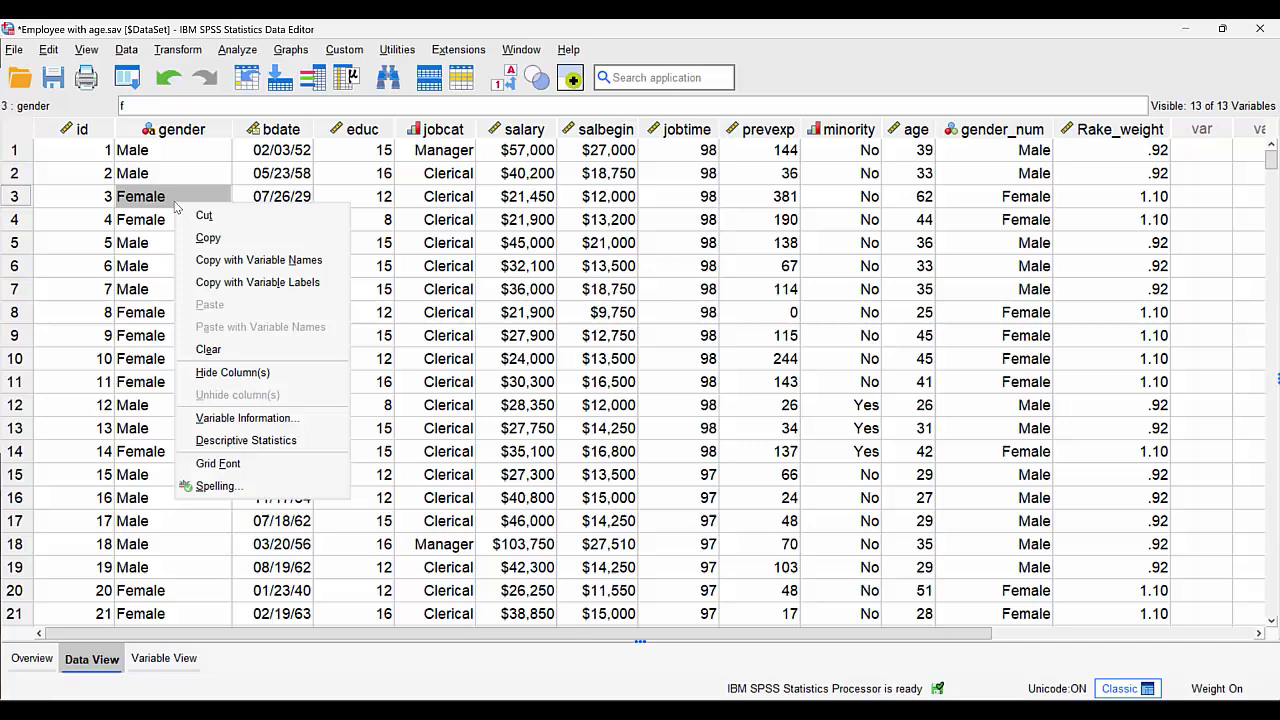
{"action": "left_click", "coordinate": [241, 441]}
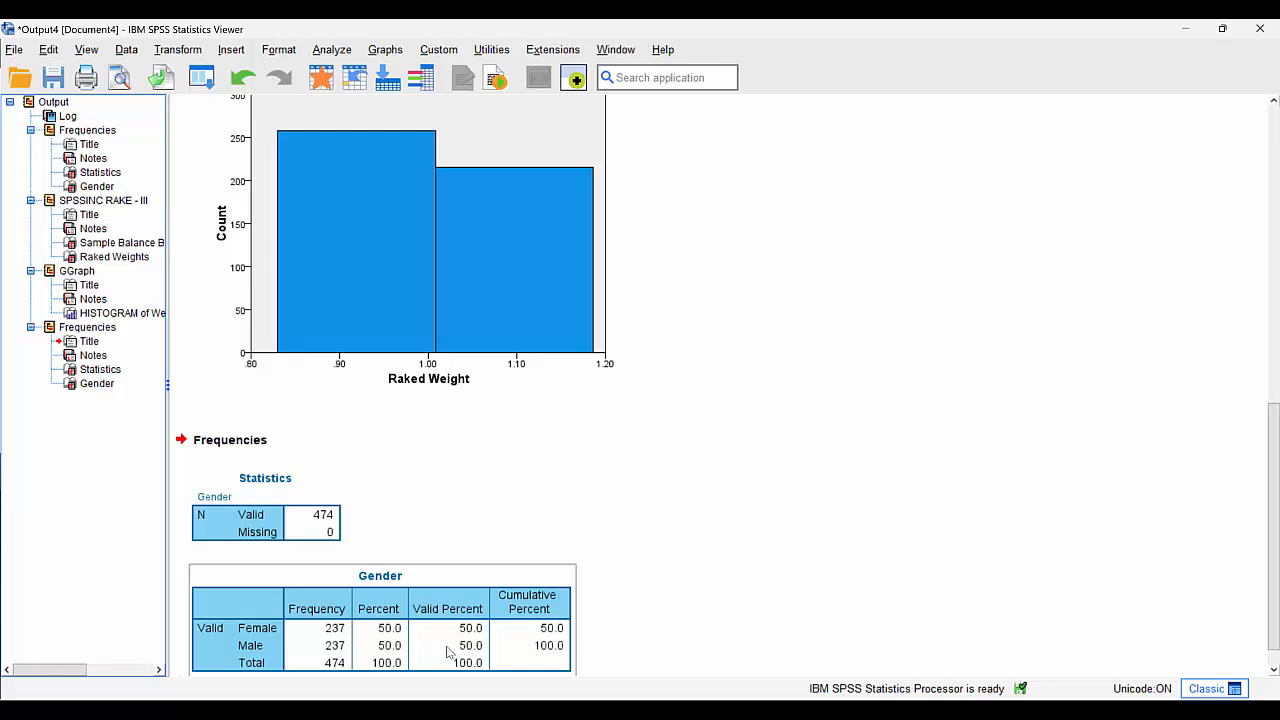
{"action": "left_click", "coordinate": [381, 236]}
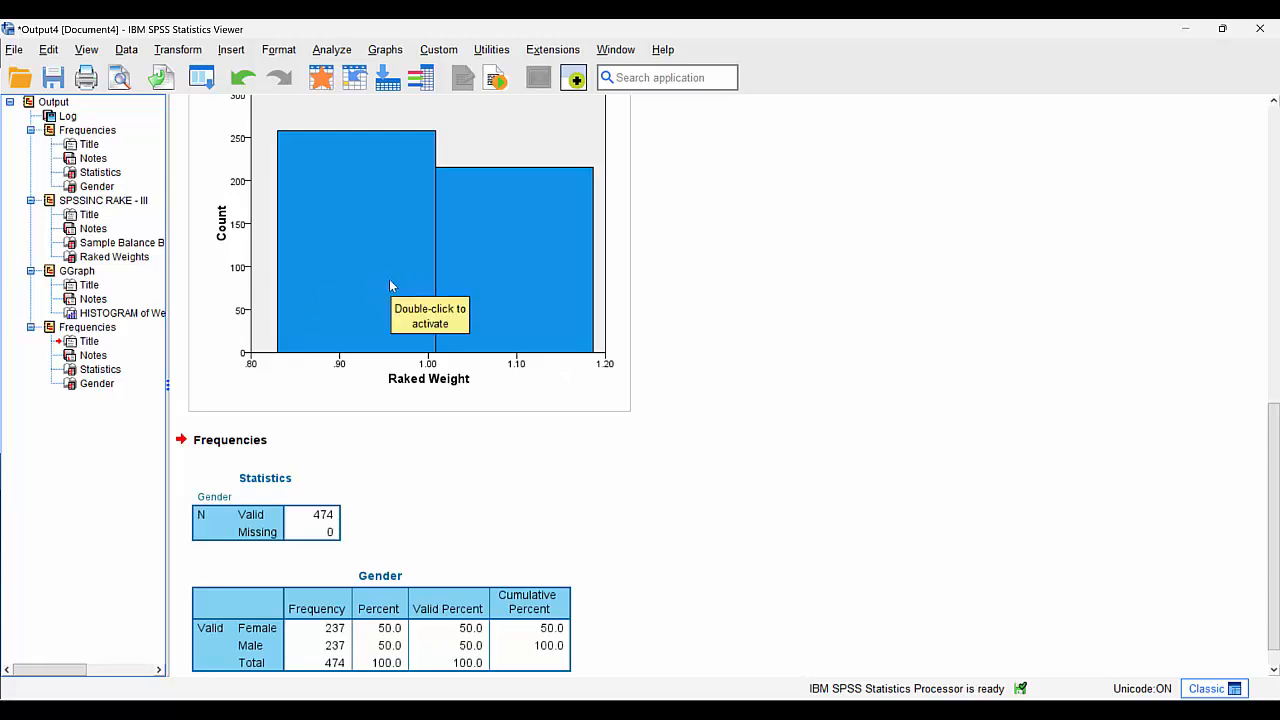
{"action": "left_click", "coordinate": [461, 666]}
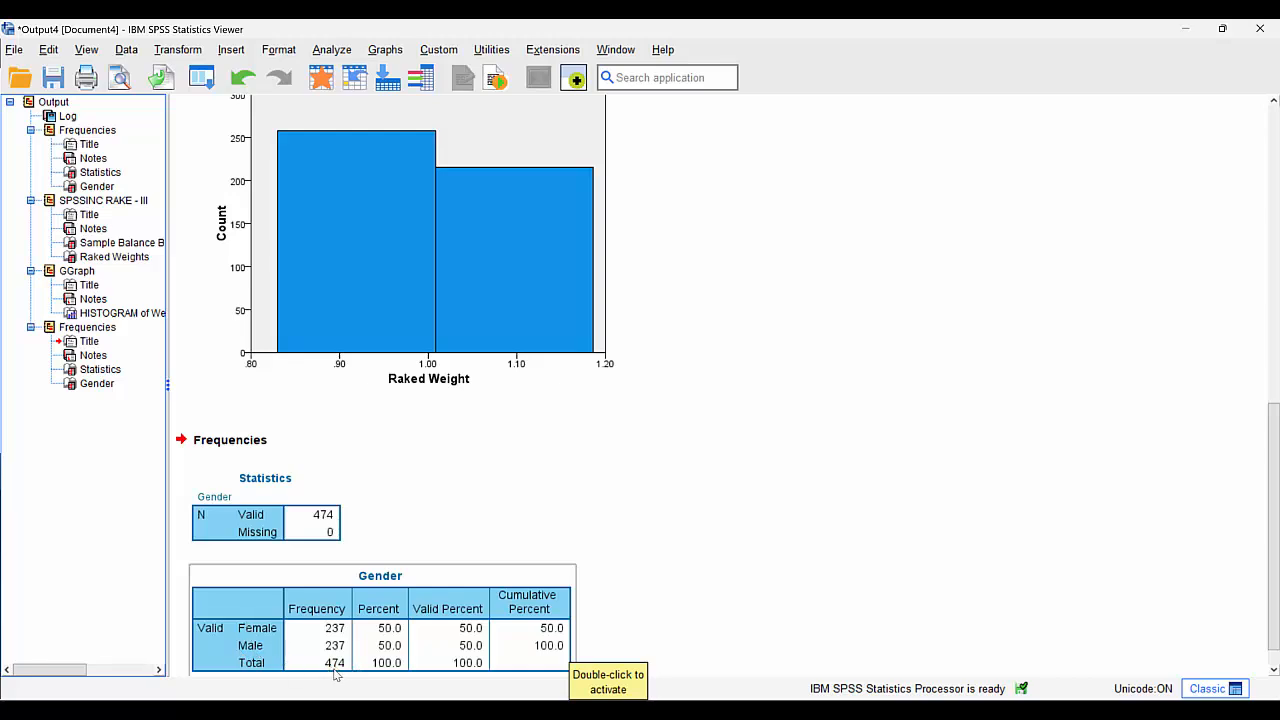
- Return to the dataset and delete the Rake_weight variable
{"action": "left_click", "coordinate": [321, 77]}
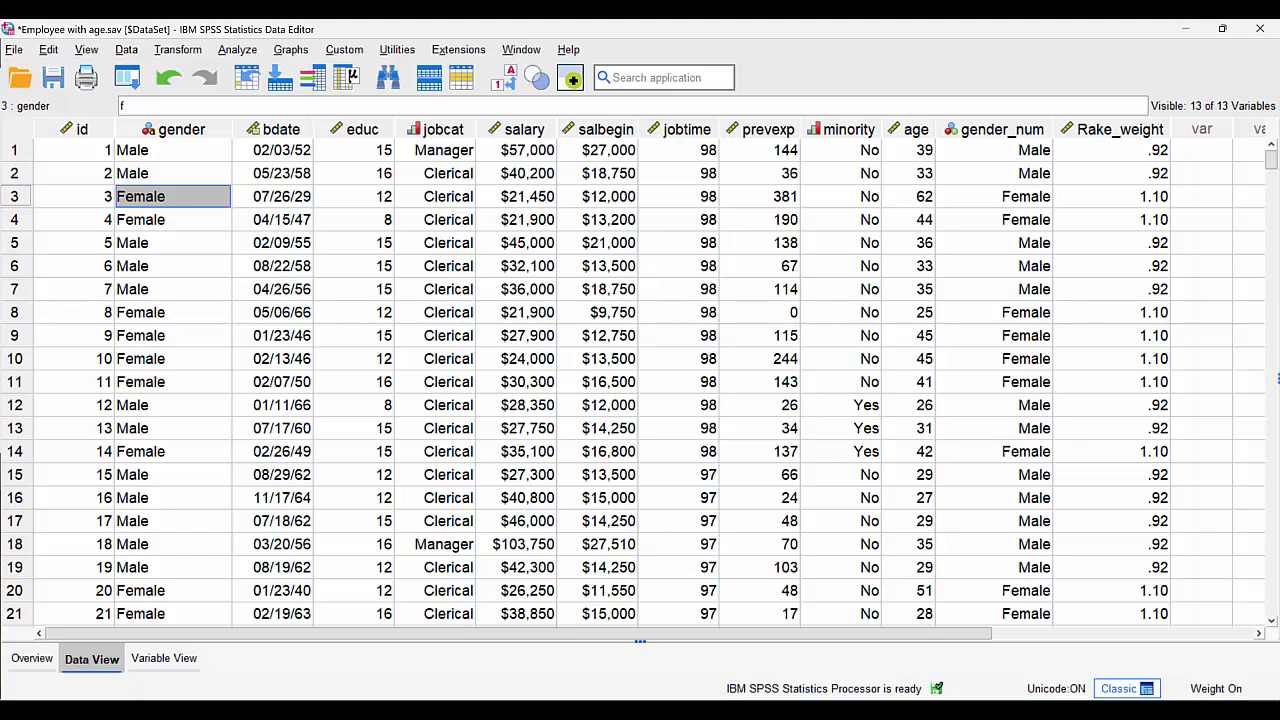
{"action": "left_click", "coordinate": [1098, 136]}
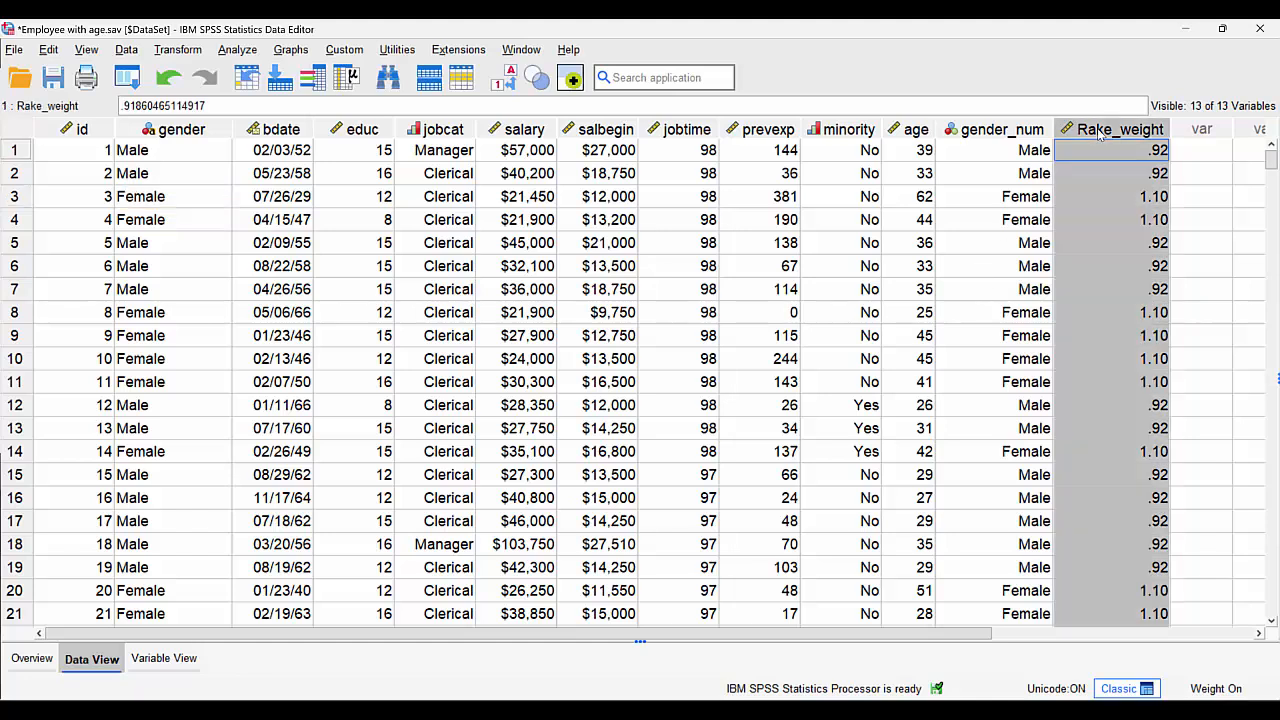
{"action": "key", "text": "Delete"}
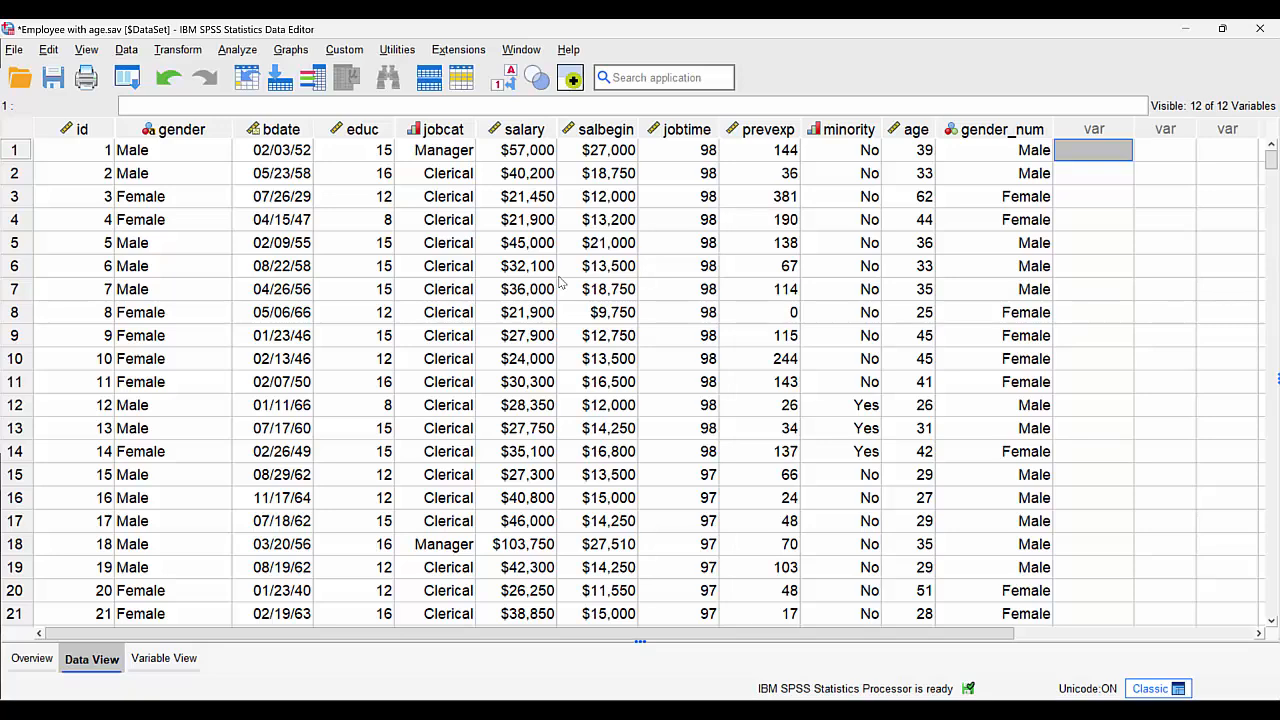
- Produce descriptive statistics for jobcat, examine the Employment Category frequency table, and return to the dataset
{"action": "right_click", "coordinate": [446, 152]}
{"action": "left_click", "coordinate": [572, 390]}
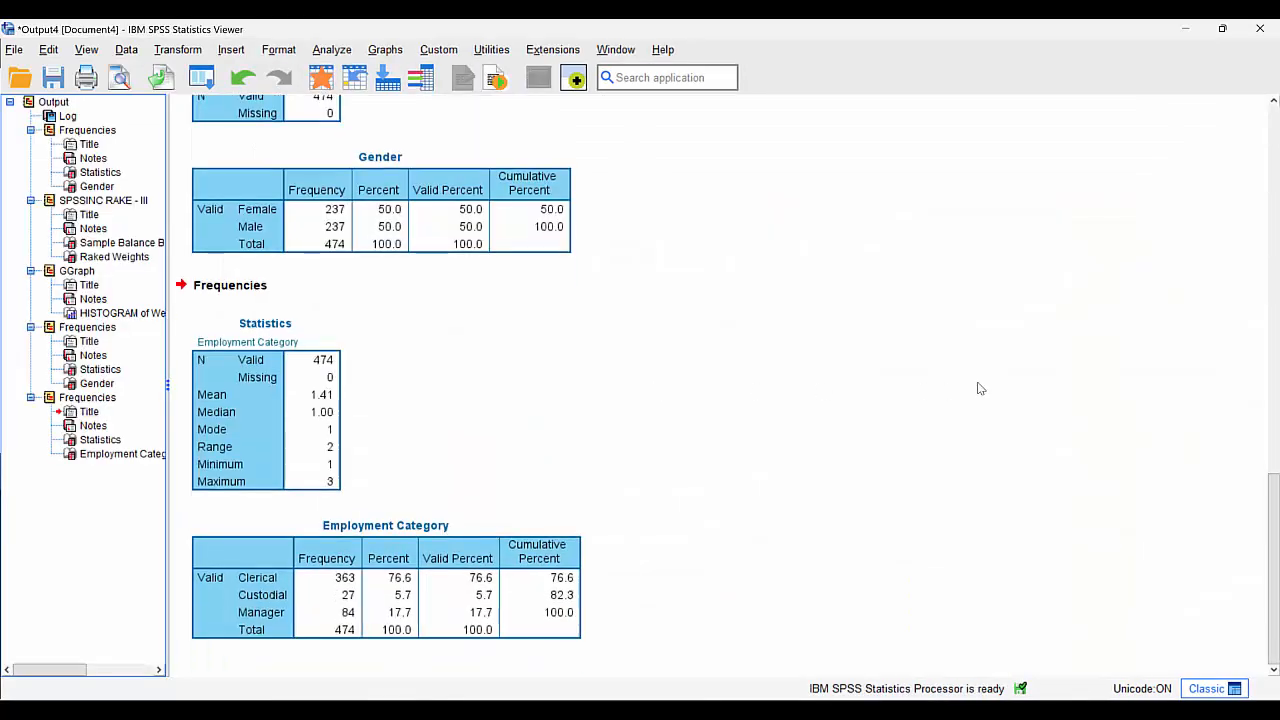
{"action": "left_click", "coordinate": [478, 574]}
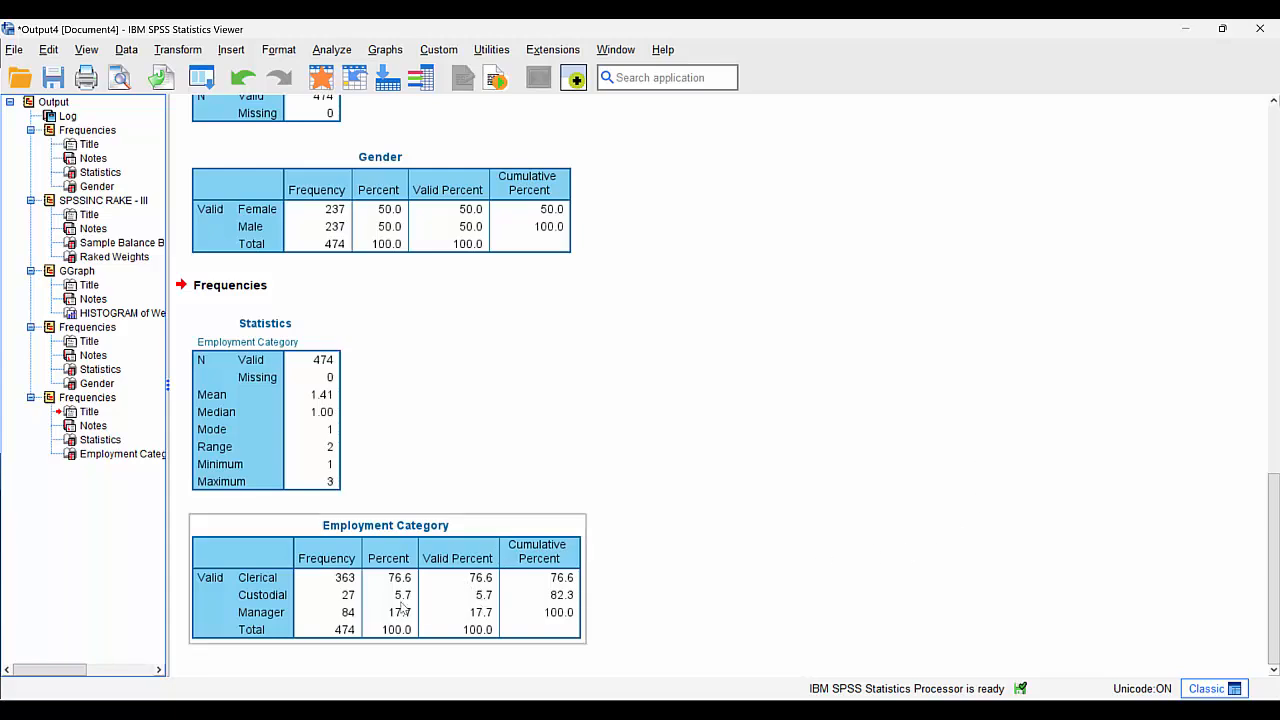
{"action": "left_click", "coordinate": [936, 605]}
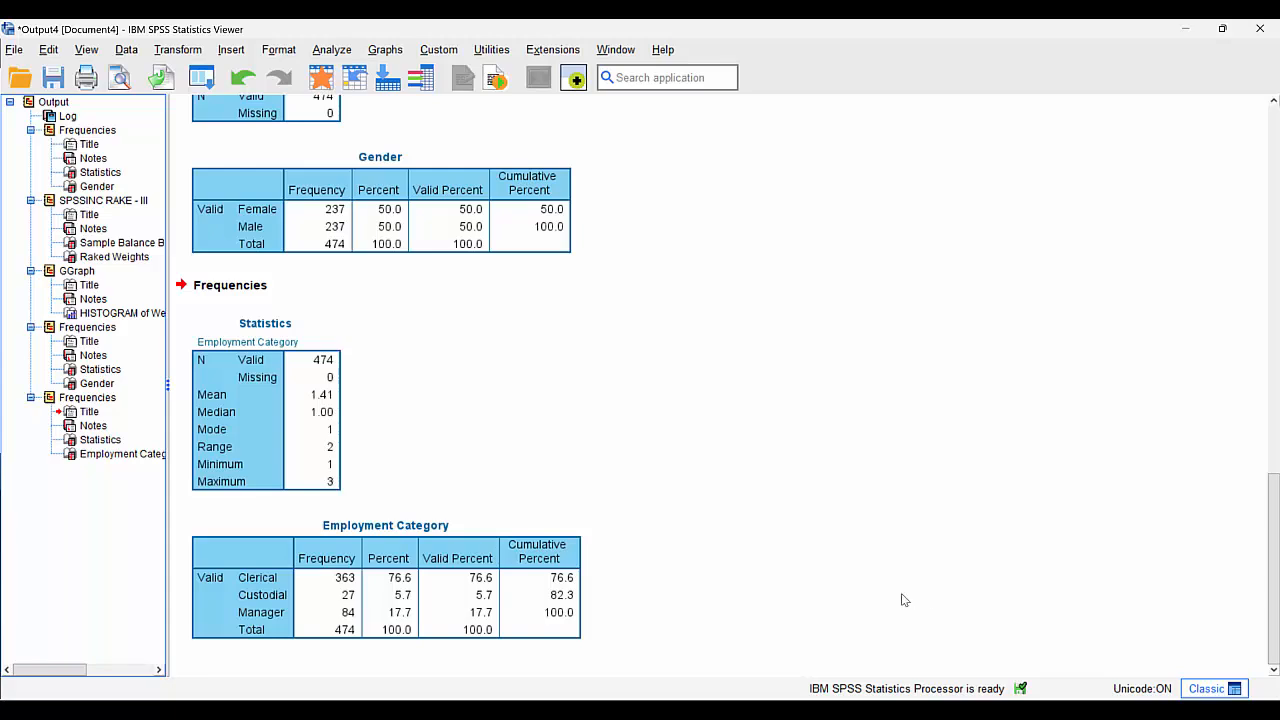
{"action": "left_click", "coordinate": [500, 611]}
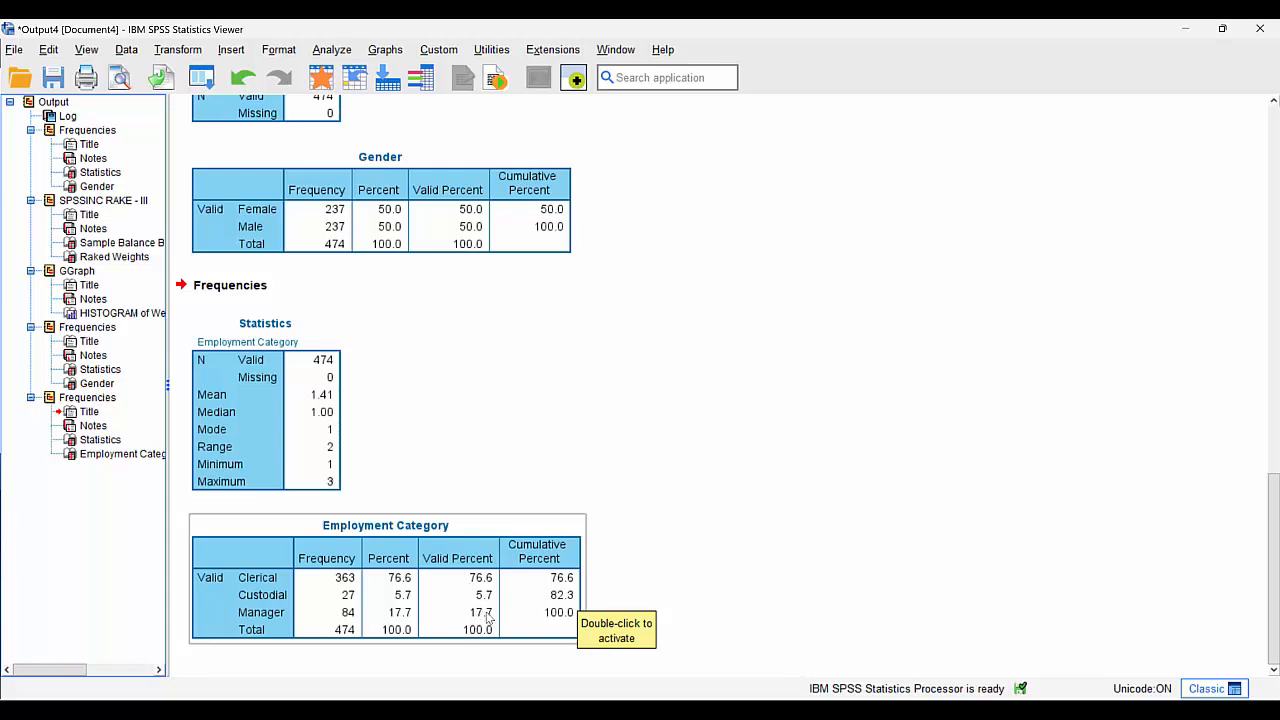
{"action": "left_click", "coordinate": [322, 82]}
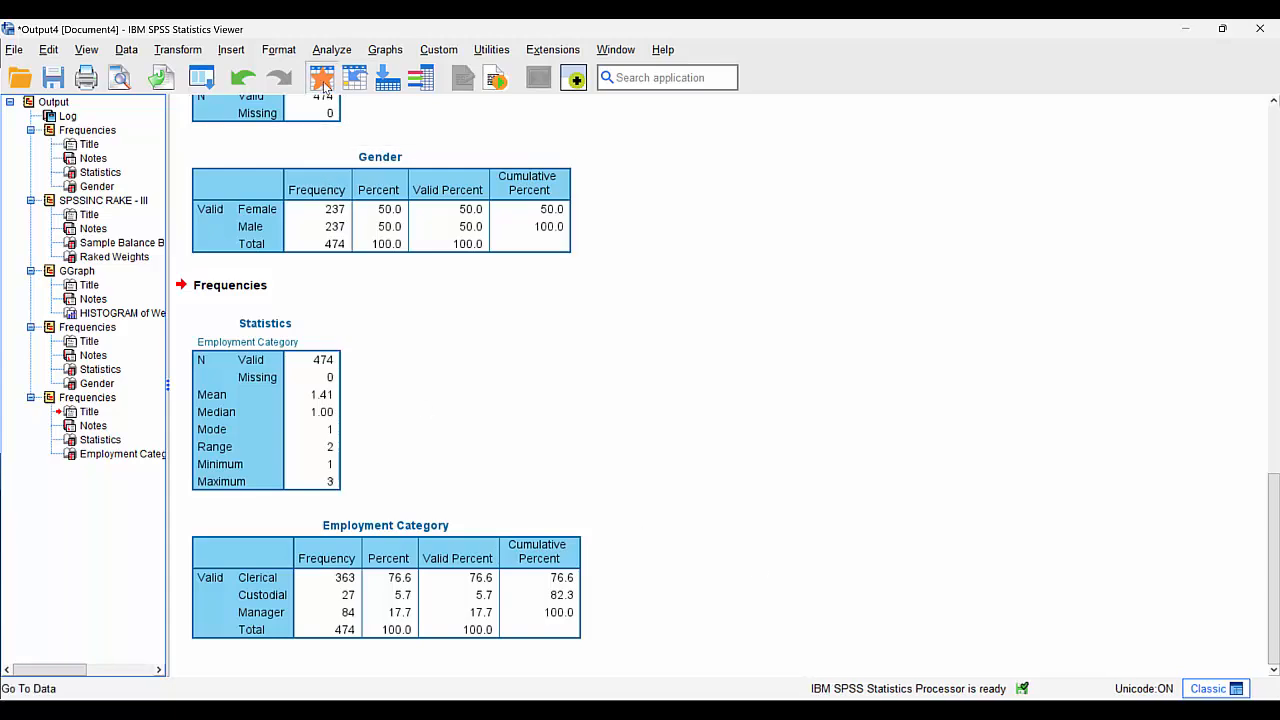
- Reopen Rake Weights to Control Totals and add Employment Category [jobcat] as the second control total variable
{"action": "left_click", "coordinate": [128, 80]}
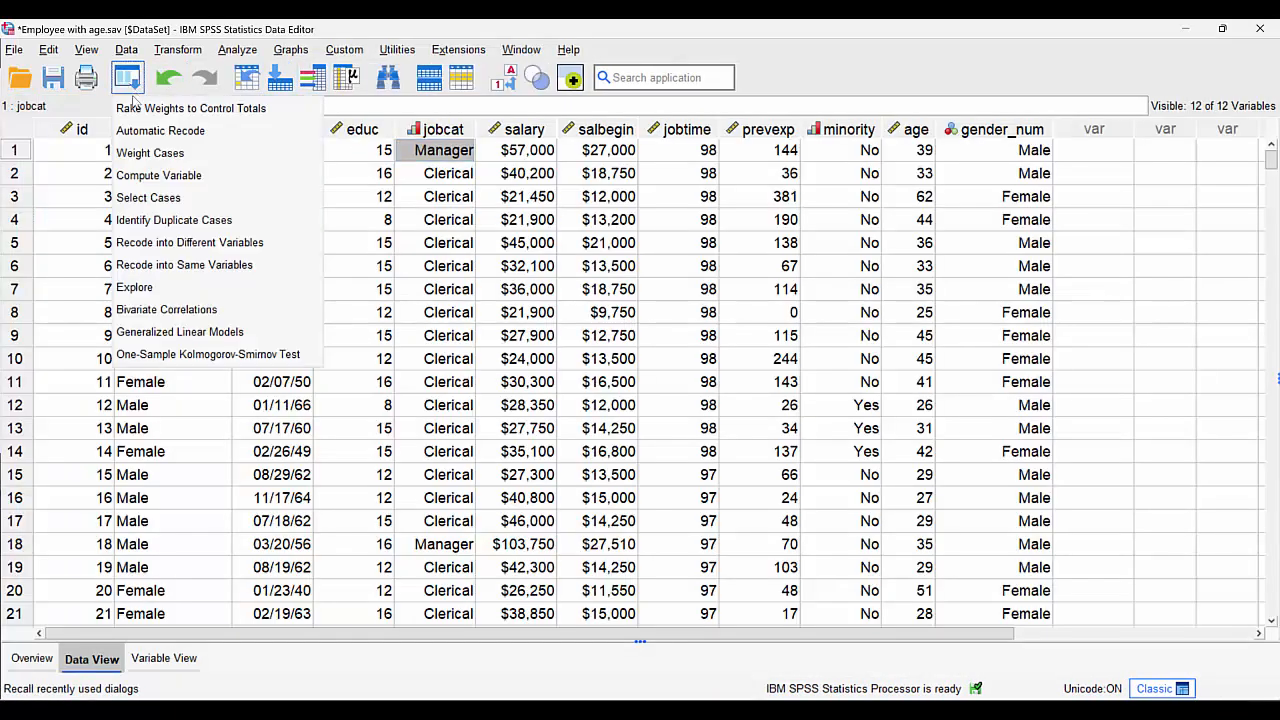
{"action": "left_click", "coordinate": [141, 110]}
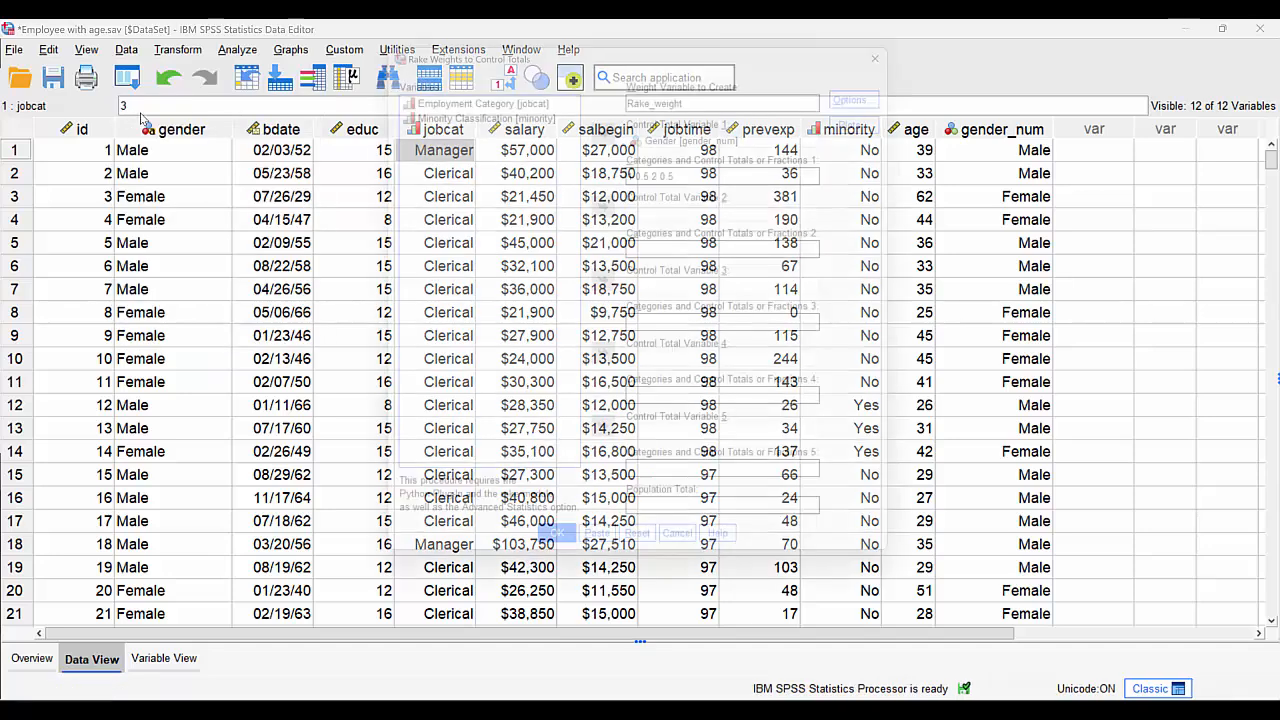
{"action": "left_click_drag", "start_coordinate": [550, 53], "coordinate": [424, 70]}
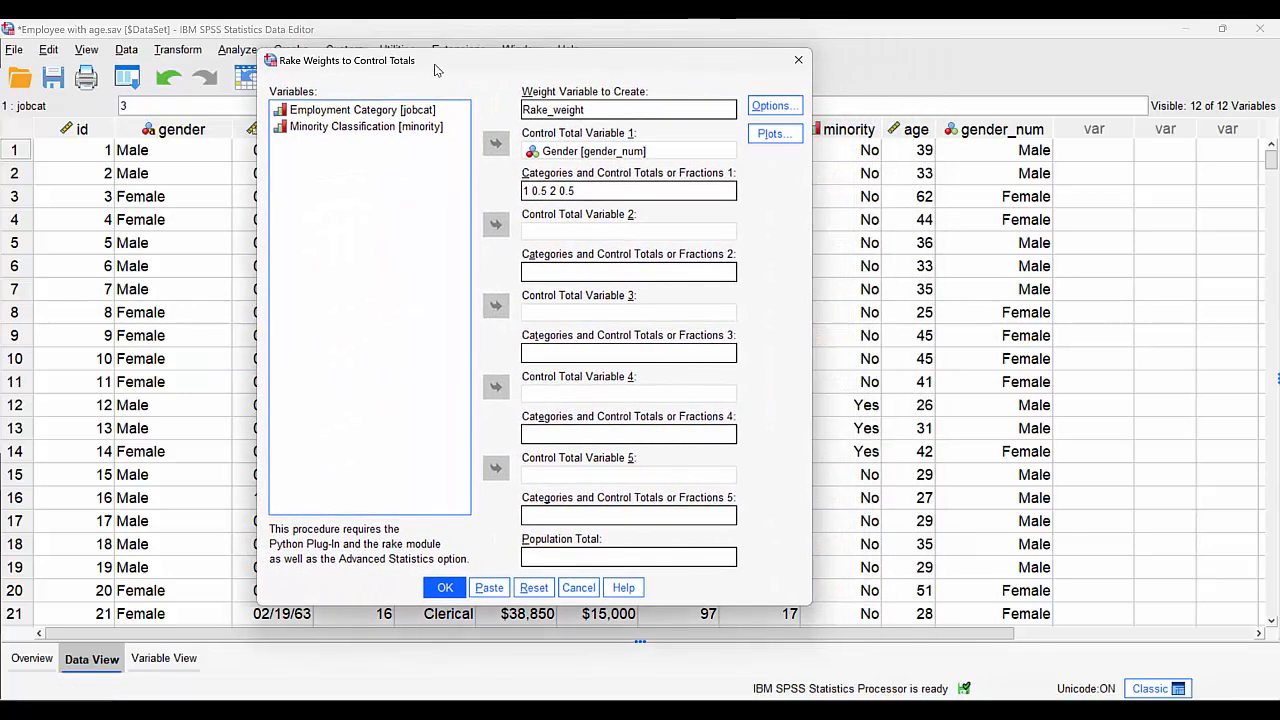
{"action": "left_click", "coordinate": [340, 115]}
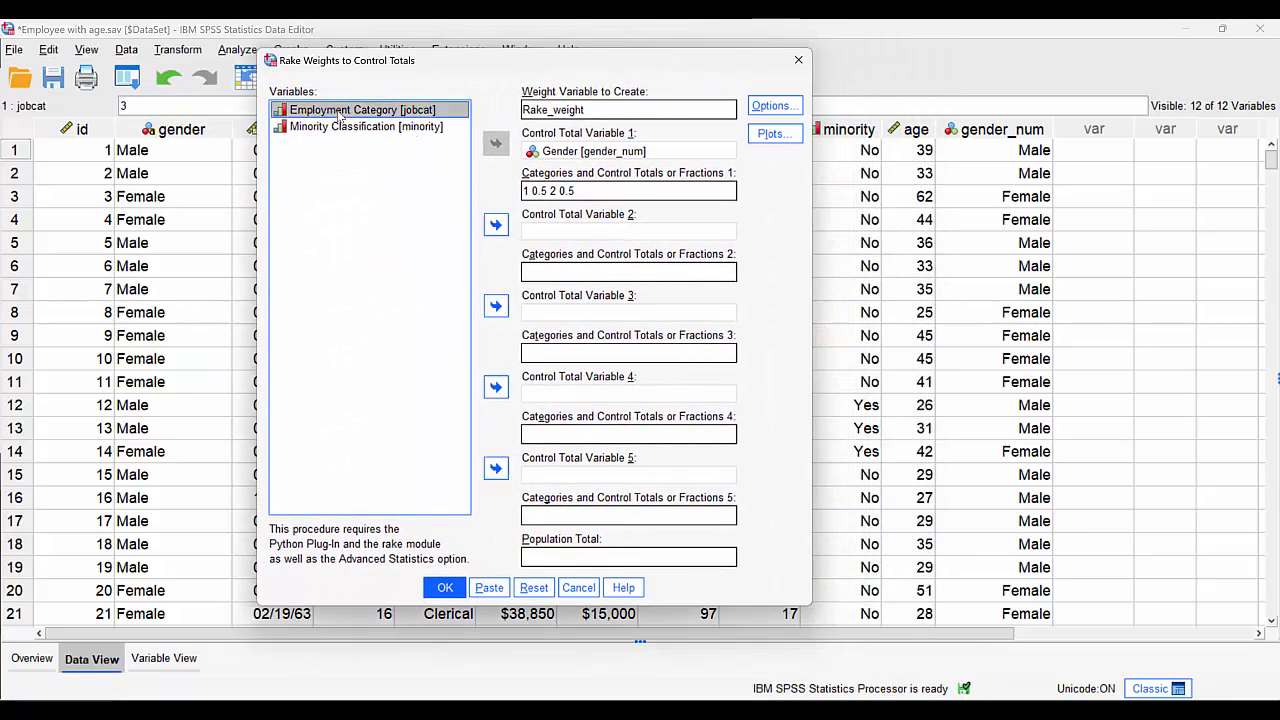
{"action": "left_click", "coordinate": [494, 226]}
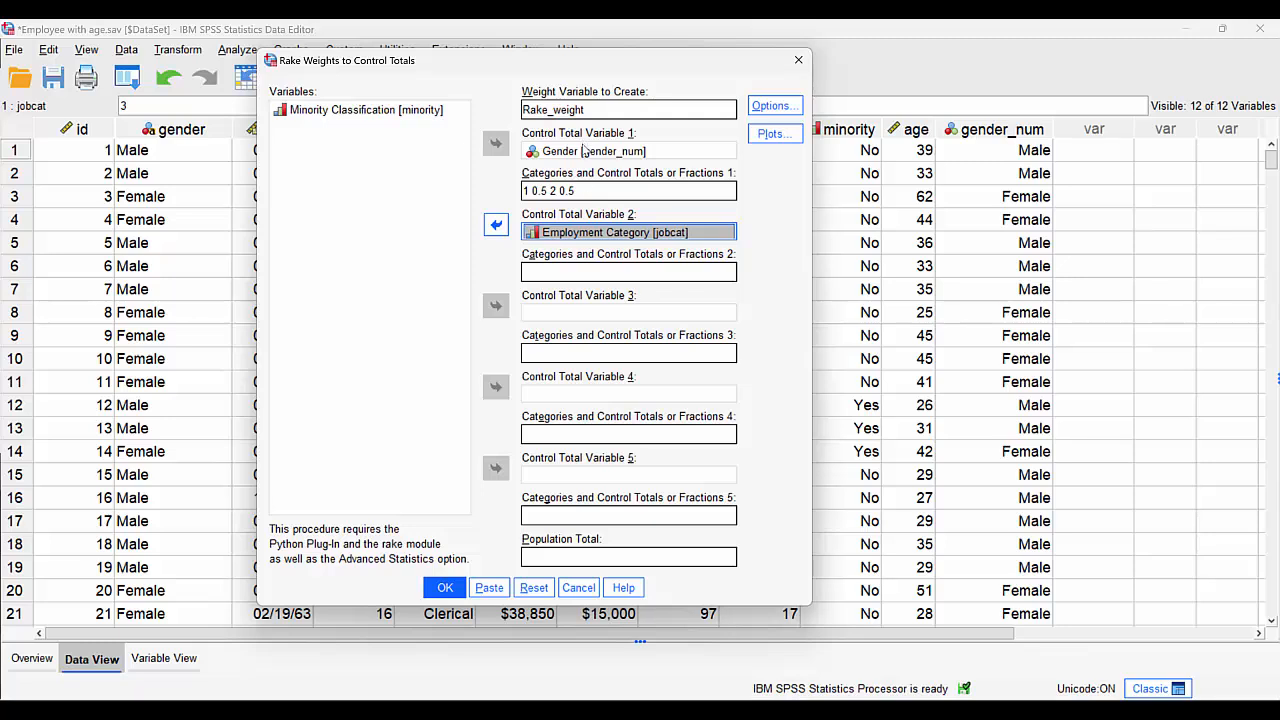
- Set the jobcat fractions to 1 0.7 2 0.1 3 0.2, generate the rake weights, and widen the Rake_weight column
{"action": "left_click", "coordinate": [566, 270]}
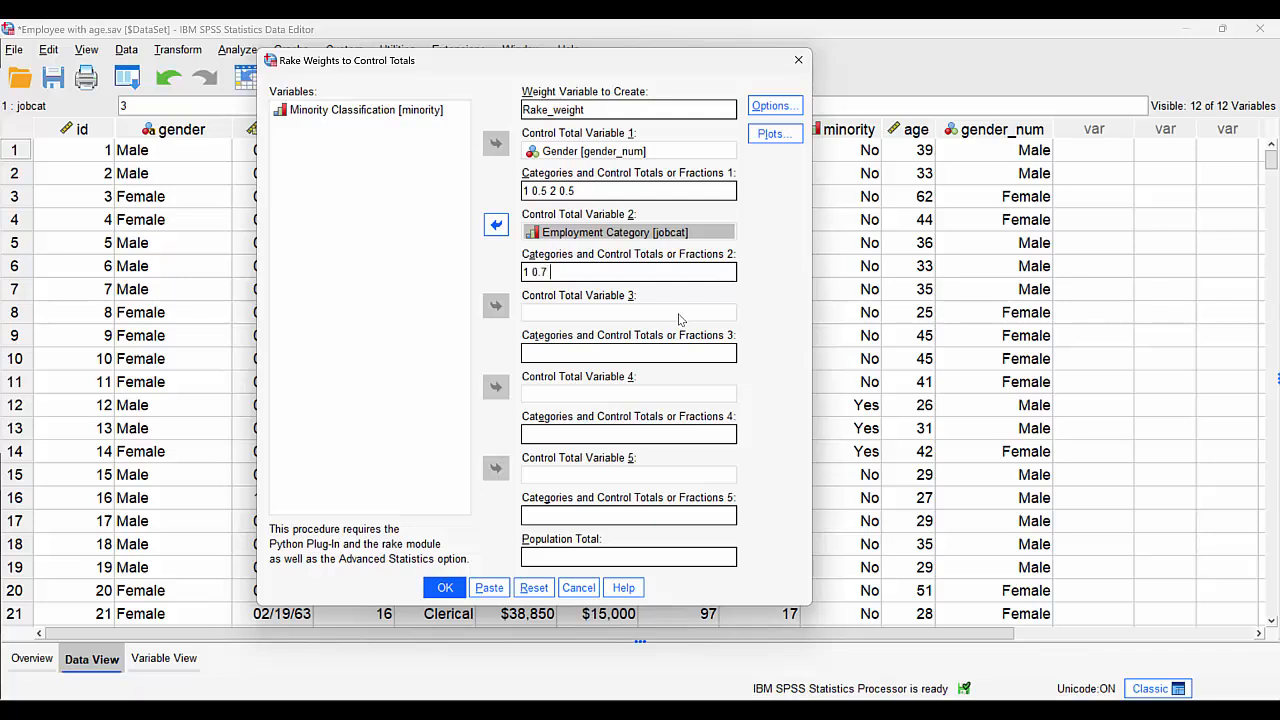
{"action": "type", "text": "1 0.7 2"}
{"action": "type", "text": "0.1 3 0.2"}
{"action": "left_click", "coordinate": [445, 587]}
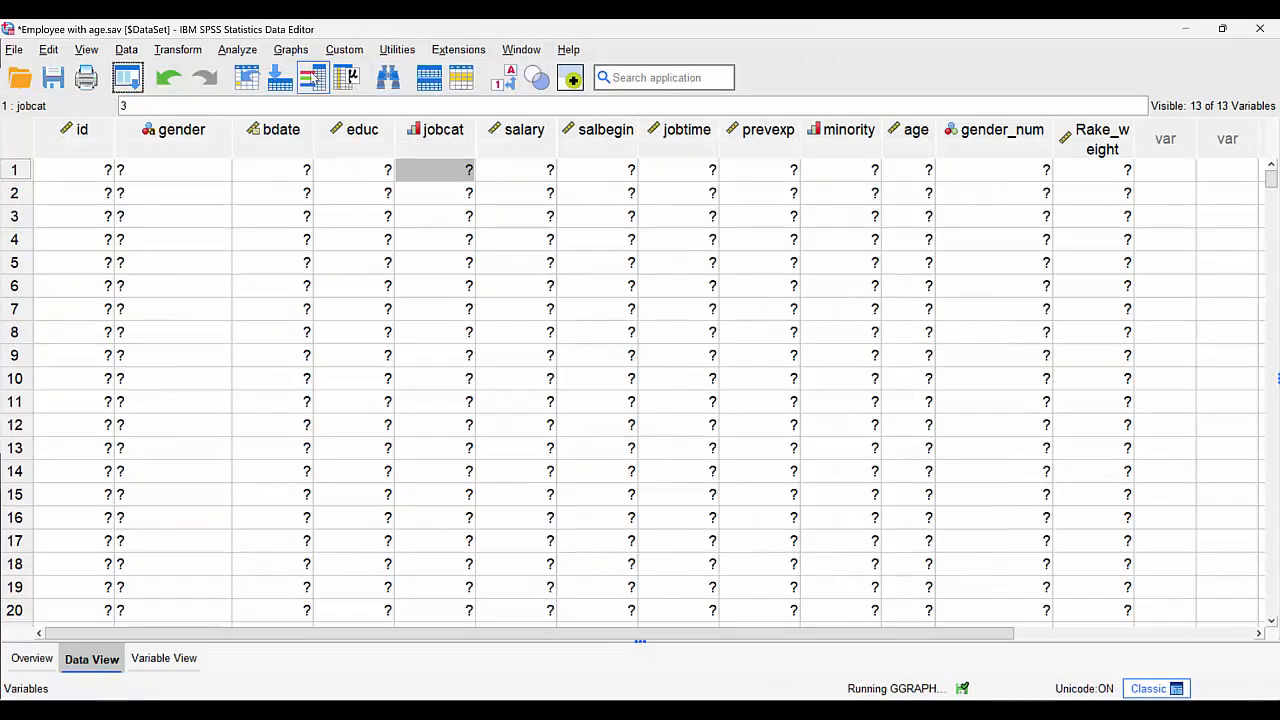
{"action": "left_click_drag", "start_coordinate": [1133, 138], "coordinate": [1194, 129]}
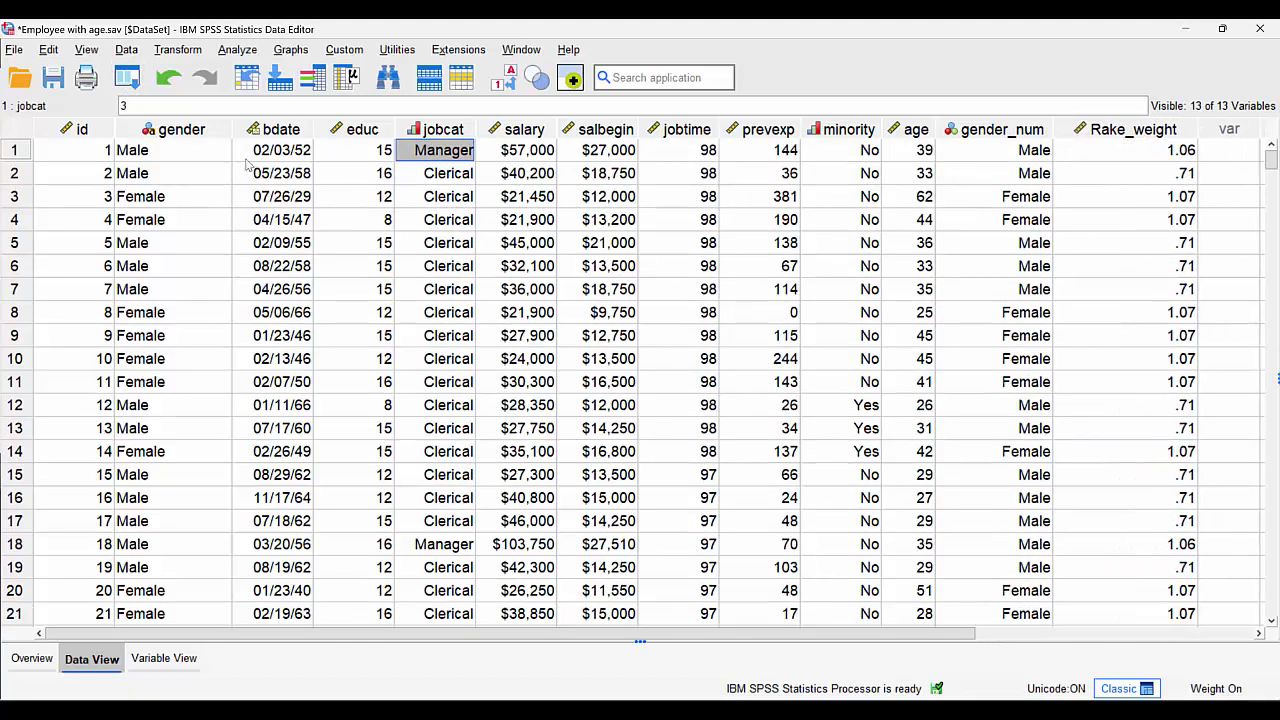
- Produce descriptive statistics for gender and jobcat under the two-variable rake weighting, examine their frequency tables, and return to the dataset
{"action": "right_click", "coordinate": [177, 168]}
{"action": "left_click", "coordinate": [246, 400]}
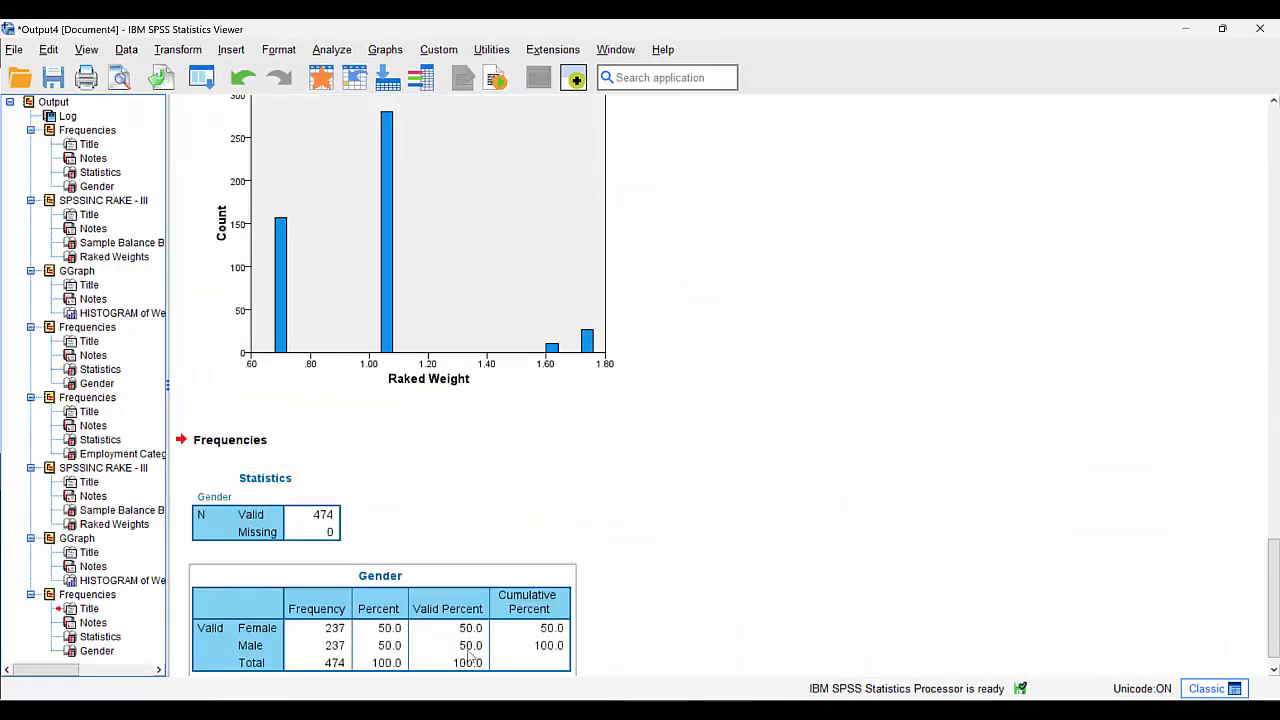
{"action": "left_click", "coordinate": [355, 77]}
{"action": "right_click", "coordinate": [446, 184]}
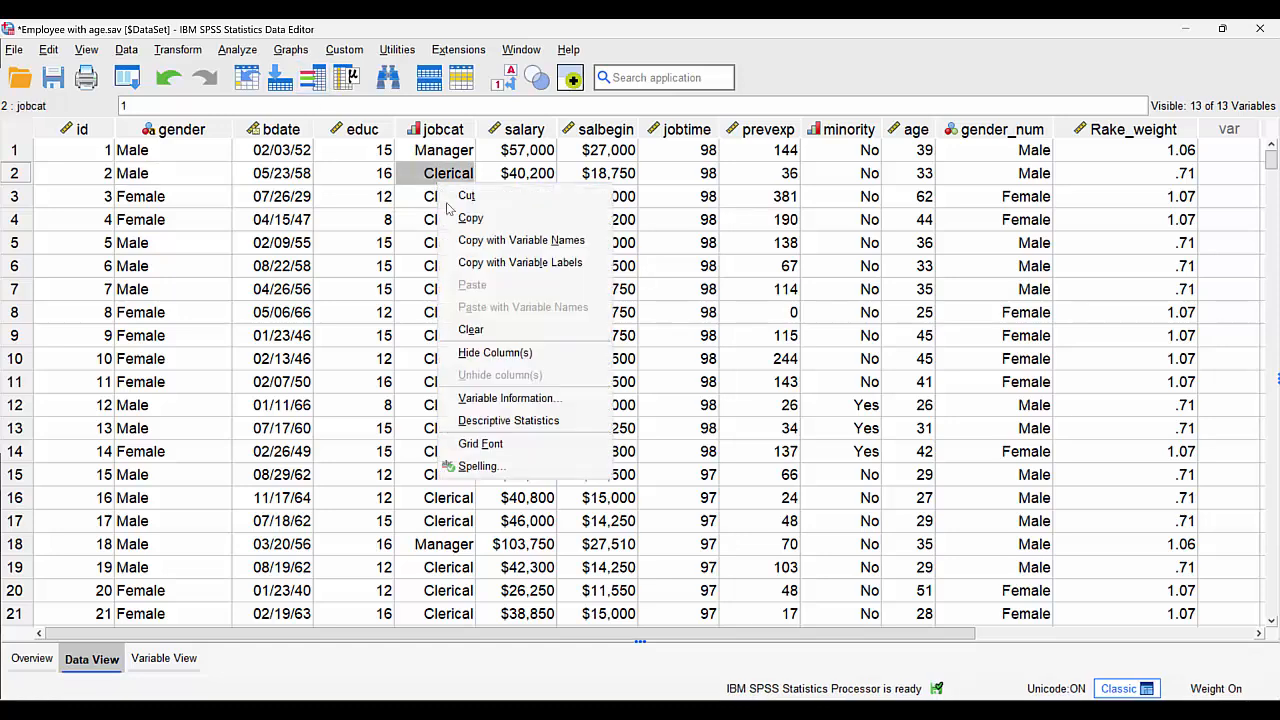
{"action": "left_click", "coordinate": [508, 421]}
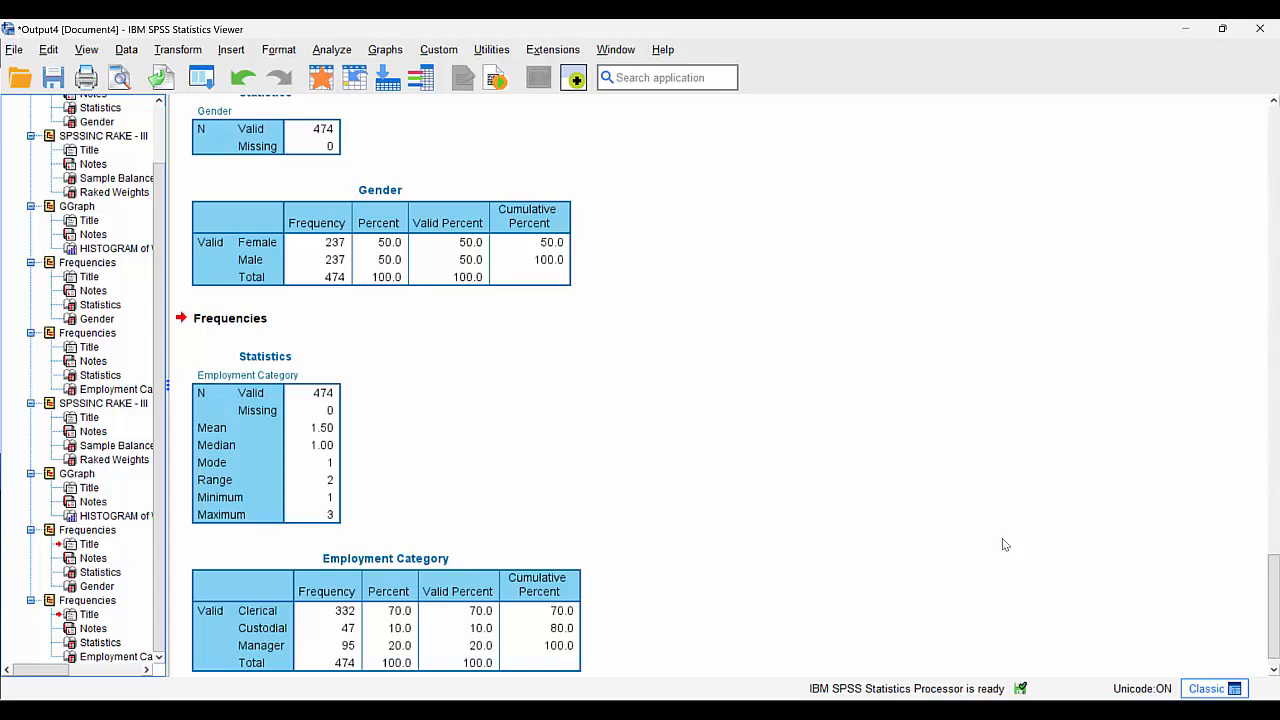
{"action": "left_click", "coordinate": [319, 79]}
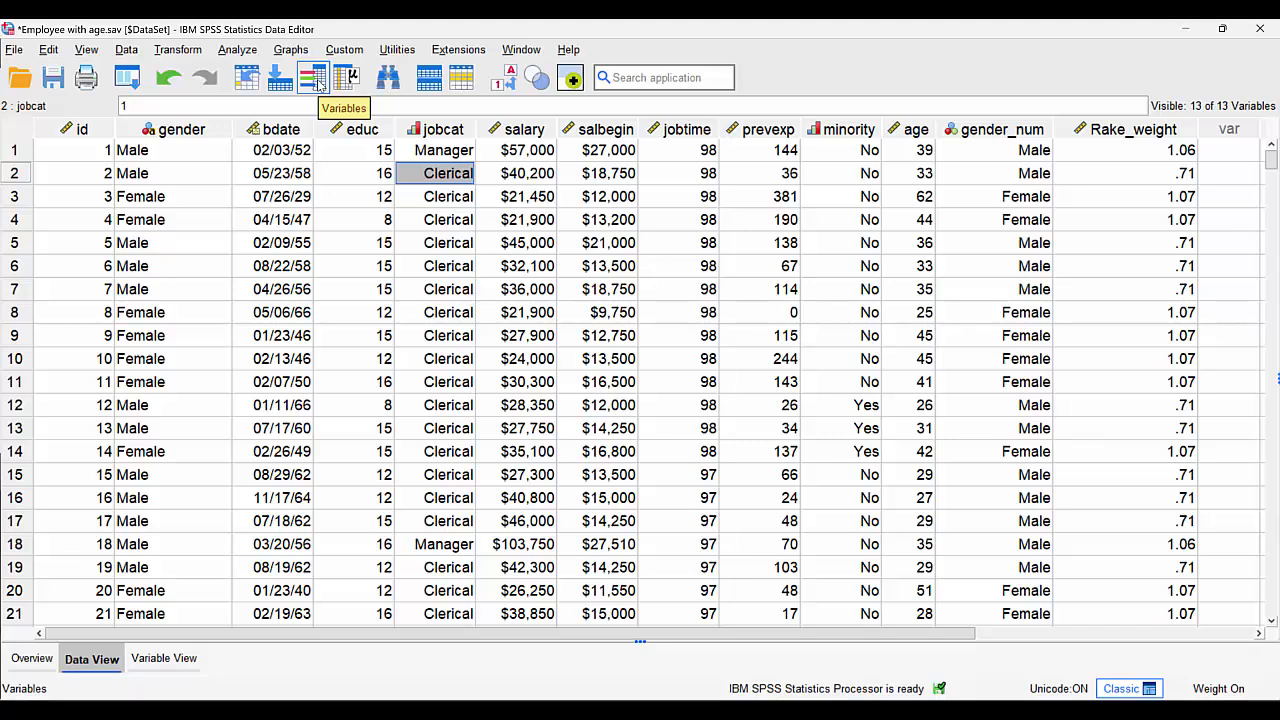
{"action": "left_click", "coordinate": [128, 80]}
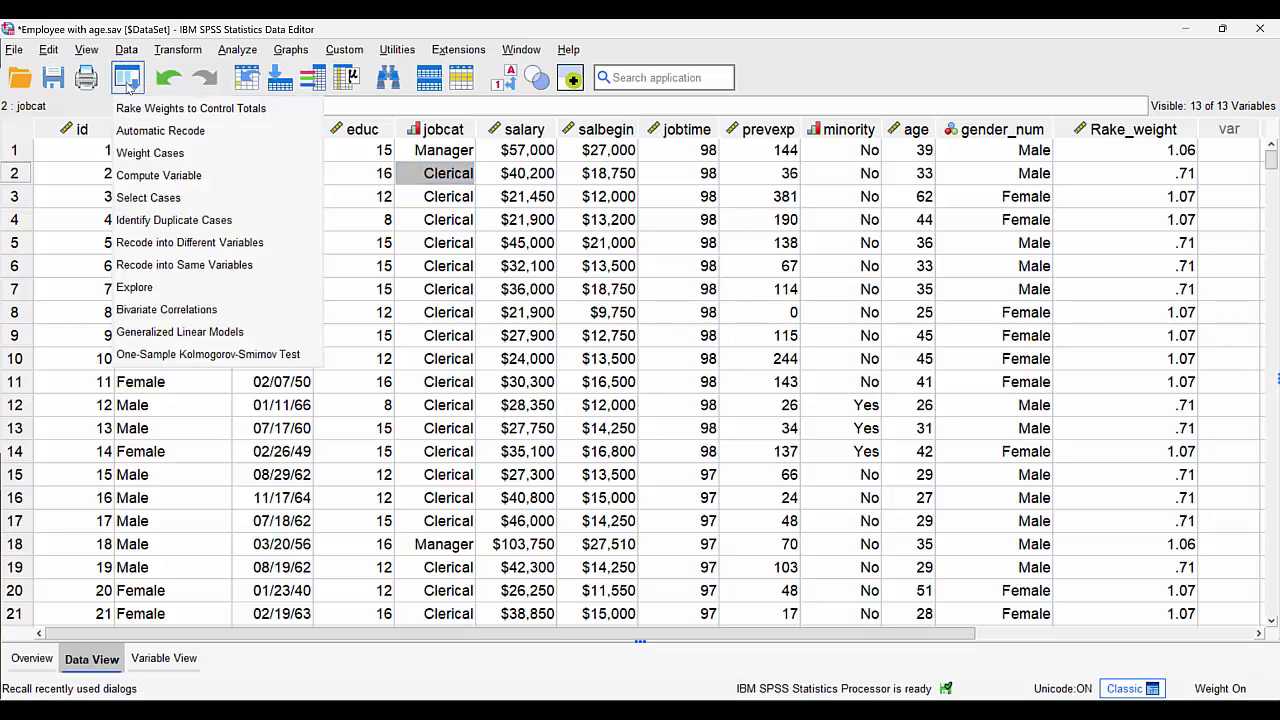
{"action": "left_click", "coordinate": [140, 110]}
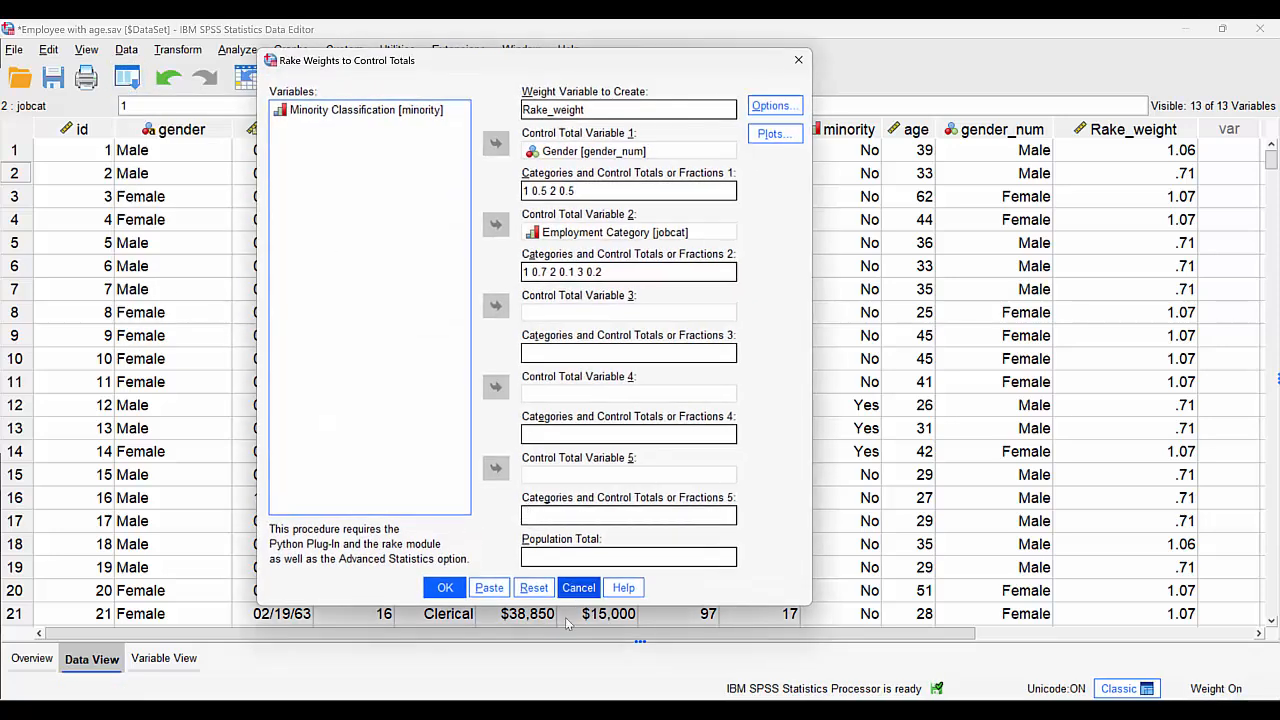
{"action": "left_click", "coordinate": [579, 588]}
- Delete the Rake_weight variable and regenerate the rake weights for gender_num and jobcat with a population total of 500
{"action": "left_click", "coordinate": [1127, 132]}
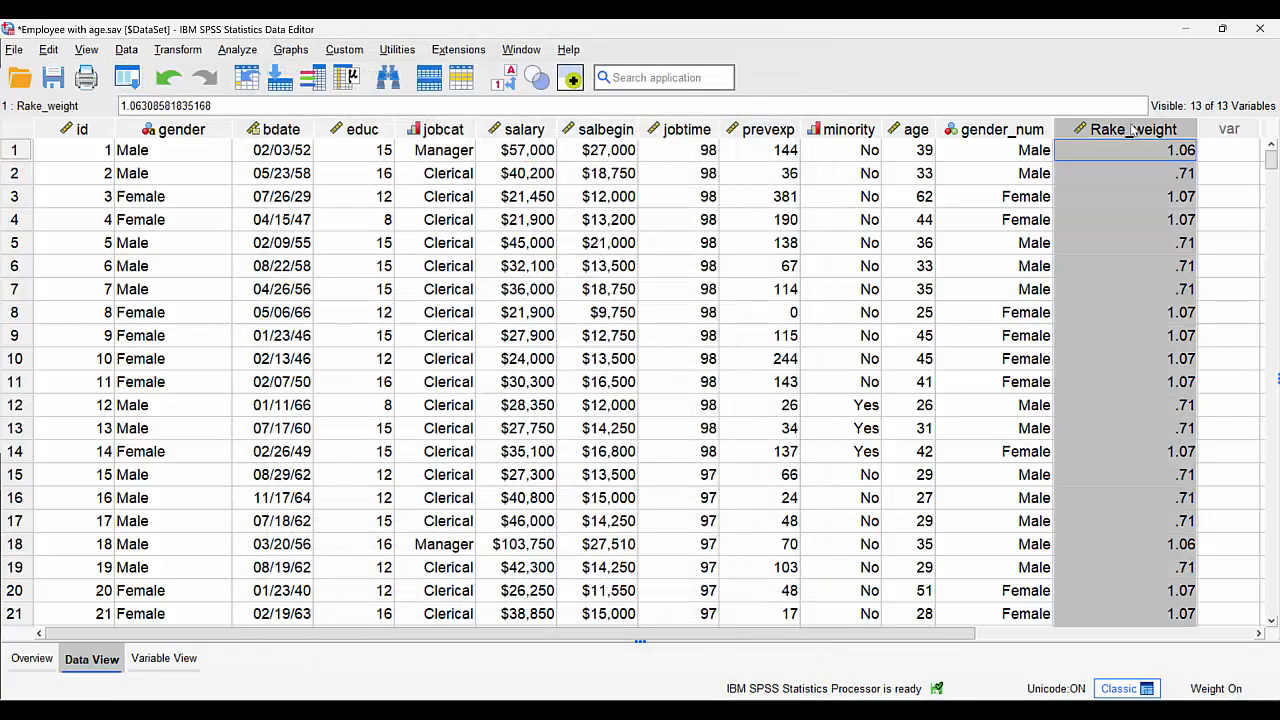
{"action": "key", "text": "Delete"}
{"action": "left_click", "coordinate": [128, 80]}
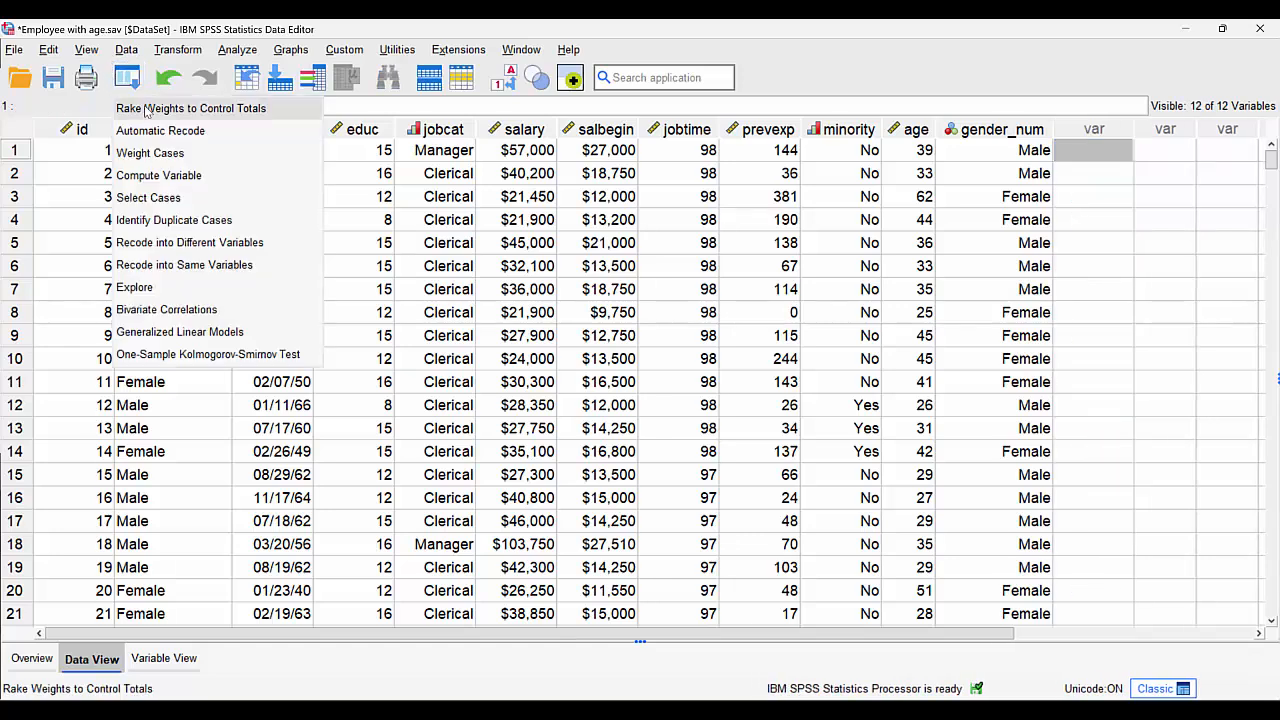
{"action": "left_click", "coordinate": [140, 111]}
{"action": "left_click", "coordinate": [563, 560]}
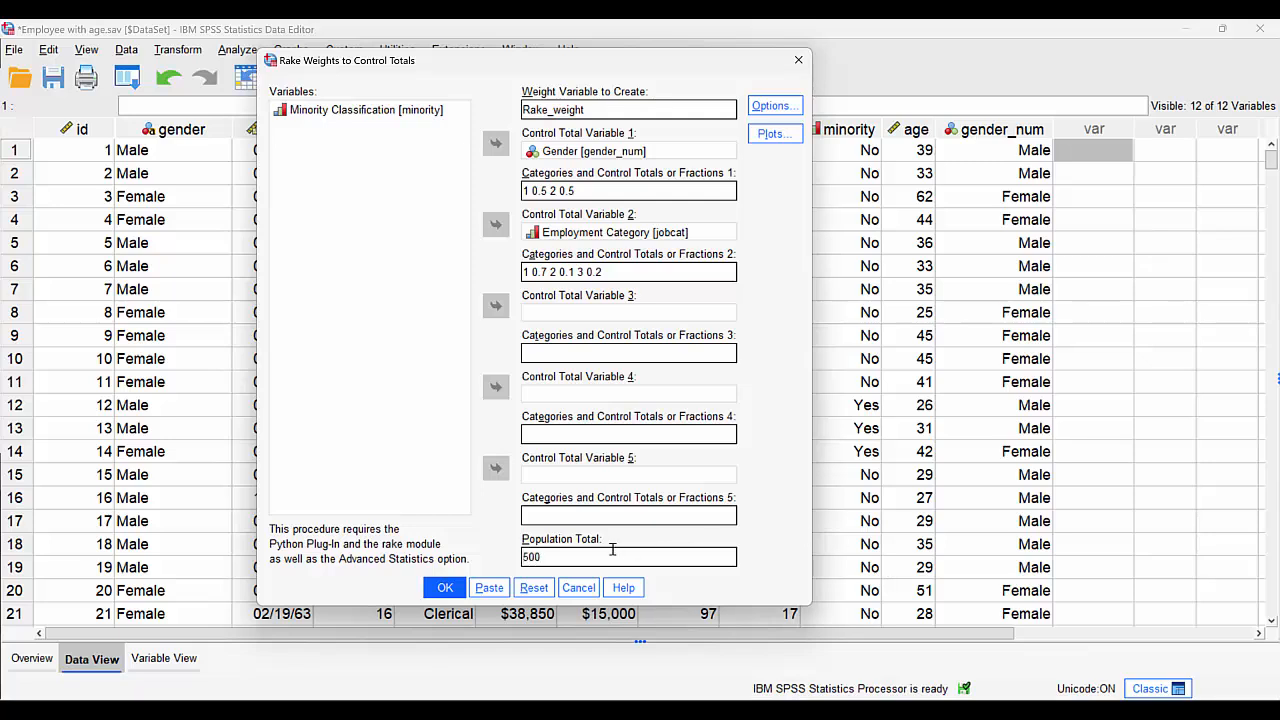
{"action": "left_click", "coordinate": [444, 587]}
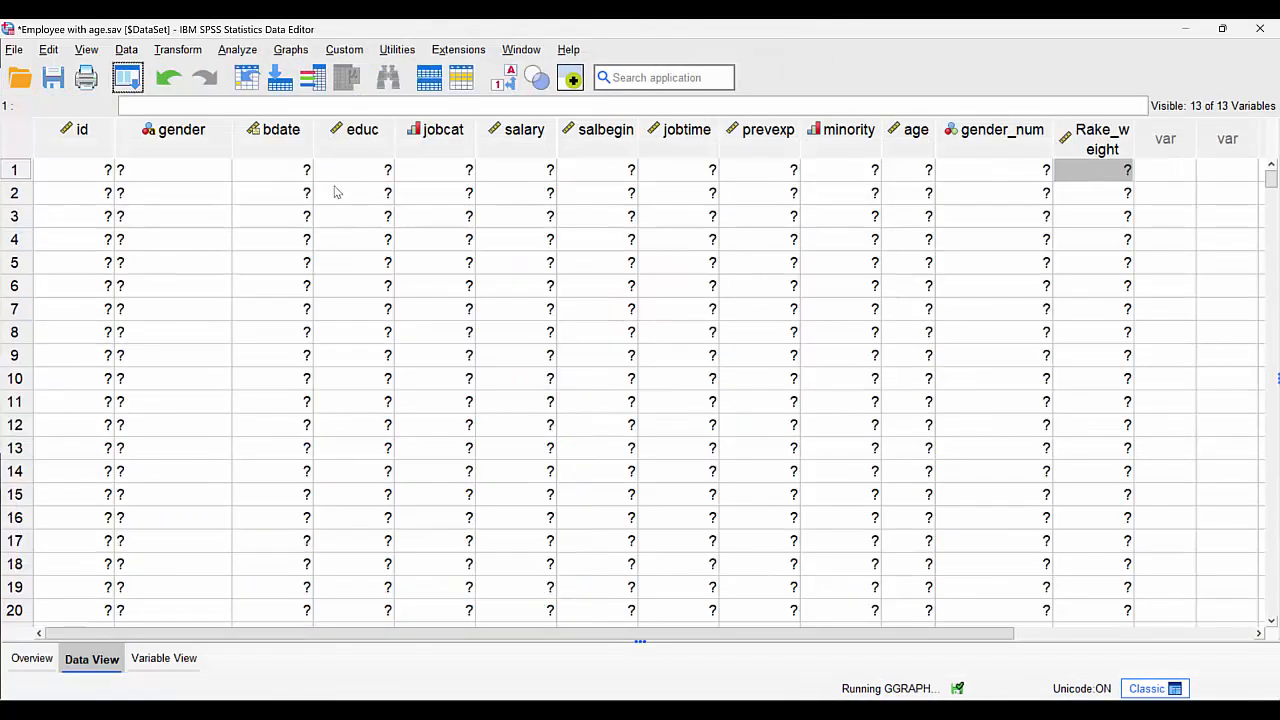
- Produce descriptive statistics for gender and jobcat weighted to the population total of 500, examine the frequencies, and return to the dataset
{"action": "right_click", "coordinate": [188, 216]}
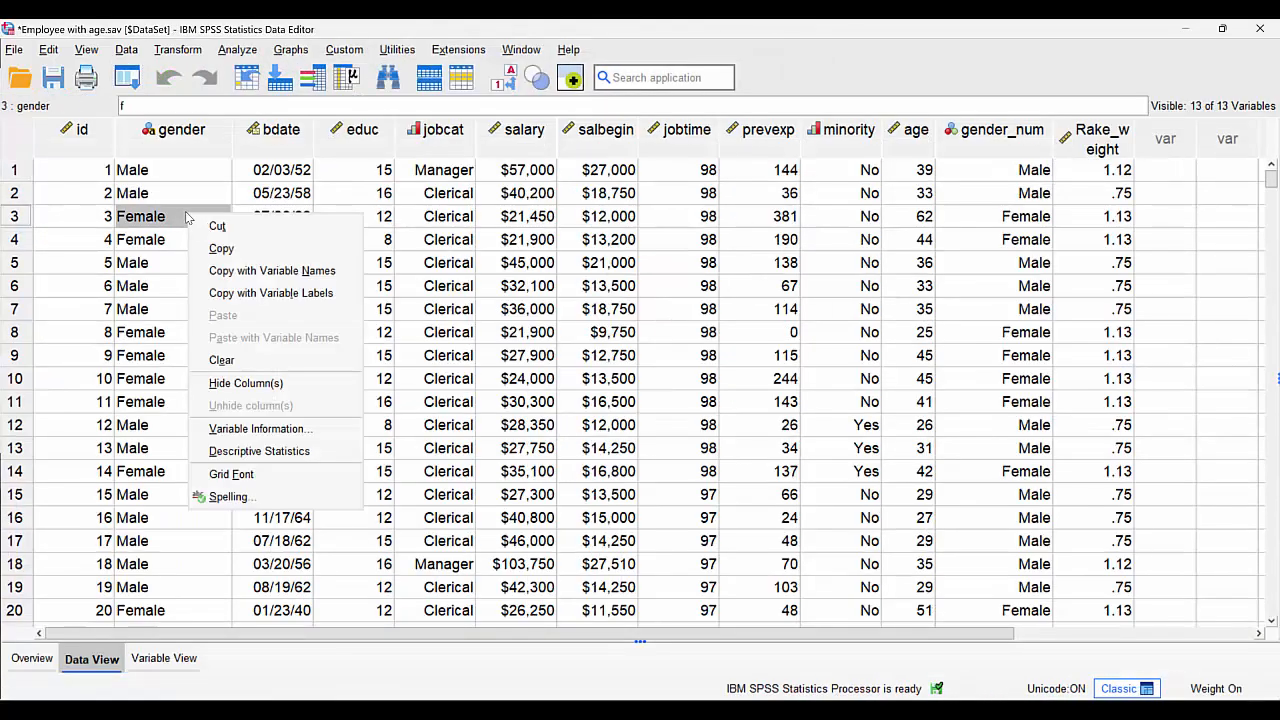
{"action": "left_click", "coordinate": [250, 451]}
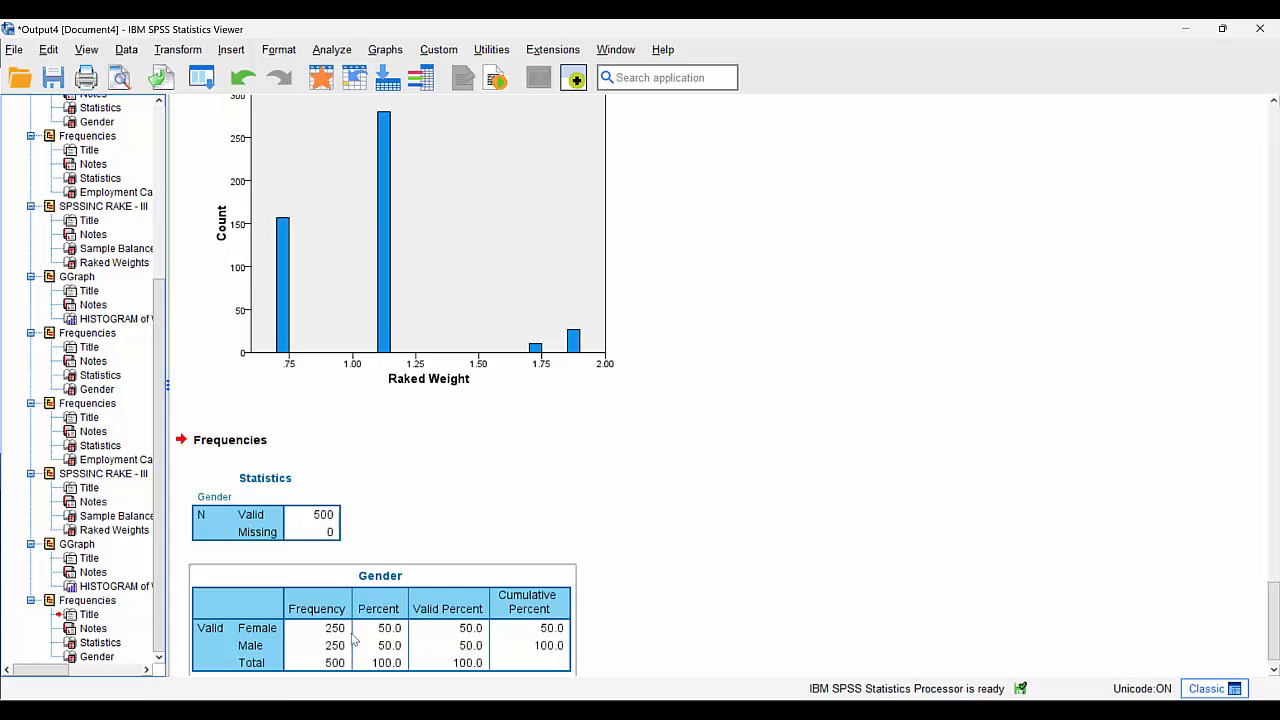
{"action": "left_click", "coordinate": [320, 77]}
{"action": "right_click", "coordinate": [443, 258]}
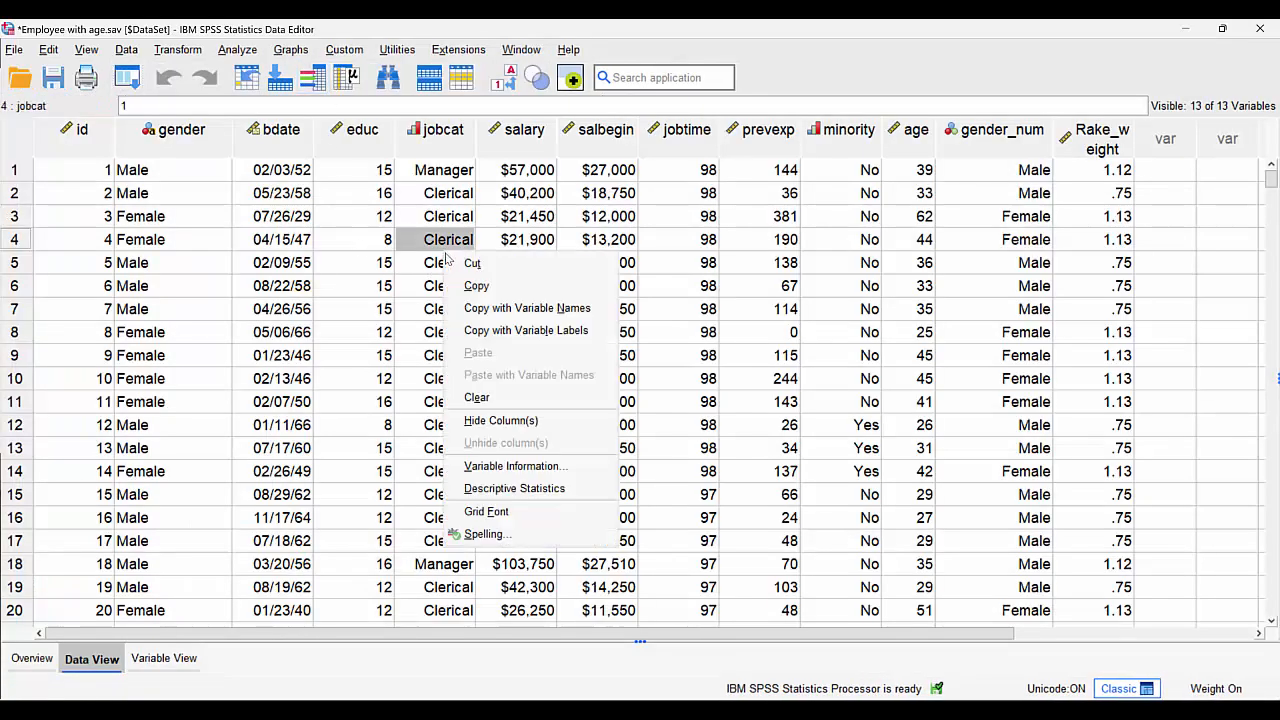
{"action": "left_click", "coordinate": [498, 489]}
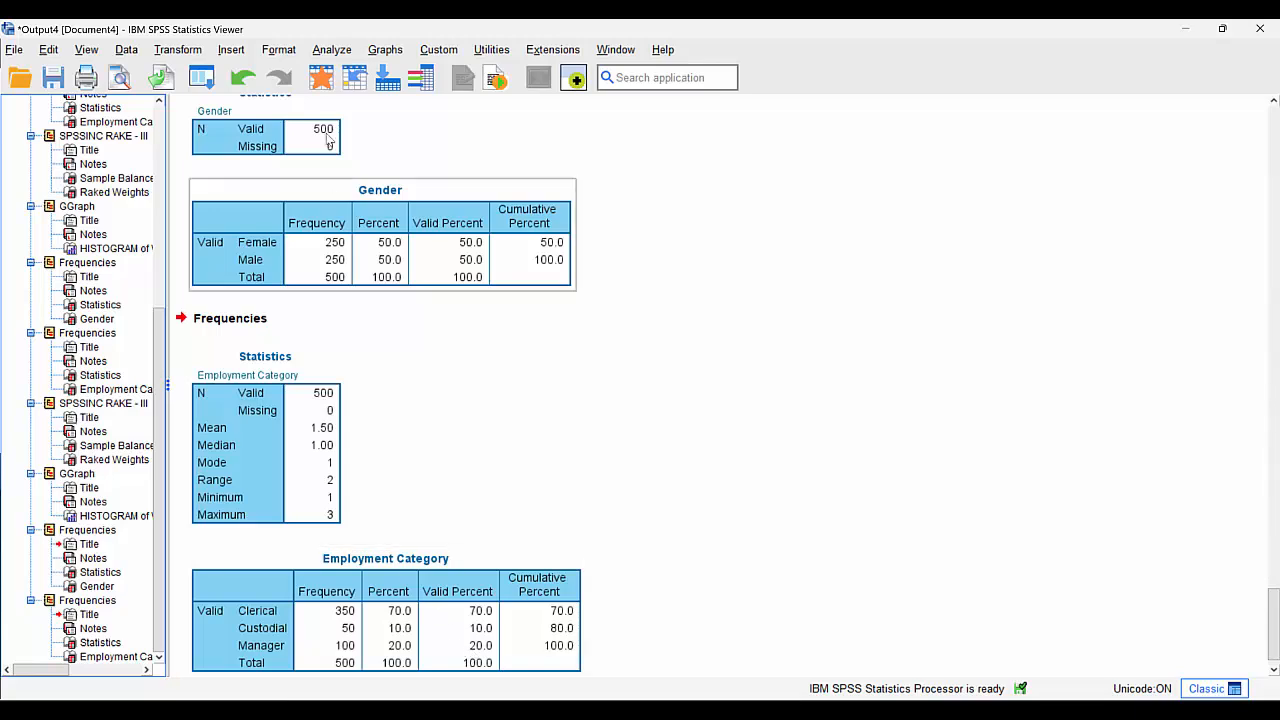
{"action": "left_click", "coordinate": [321, 77]}
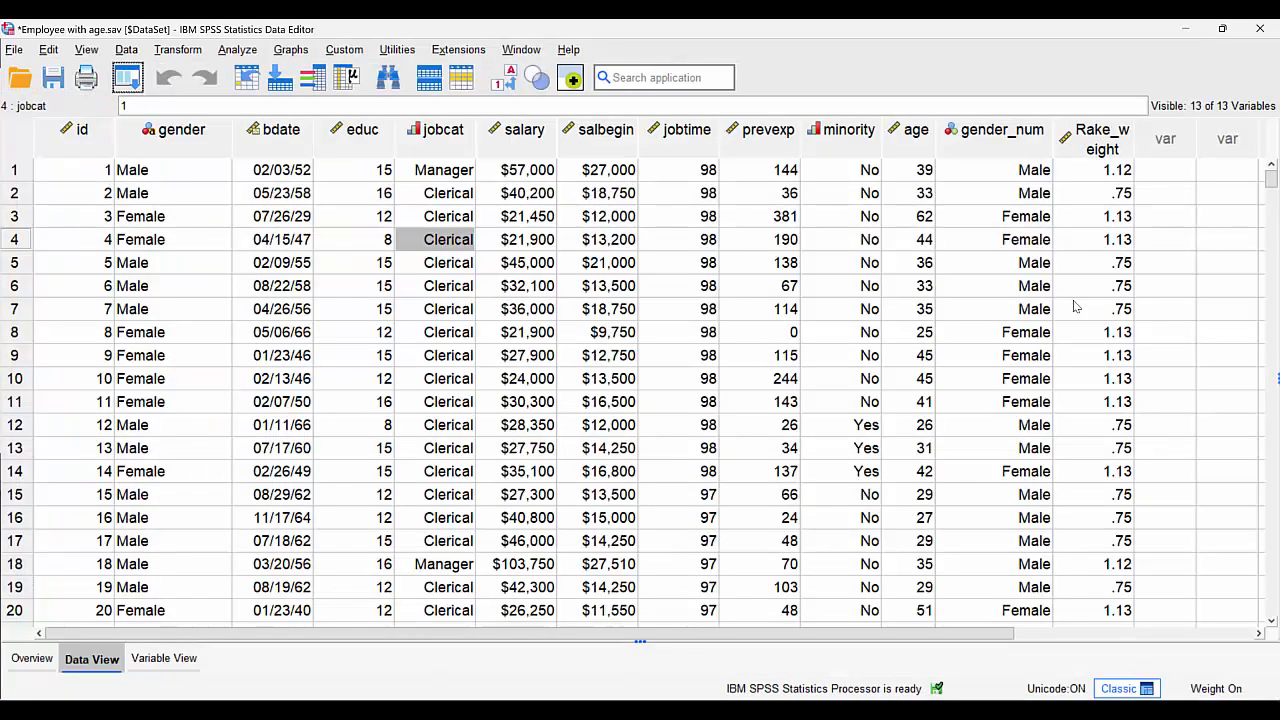